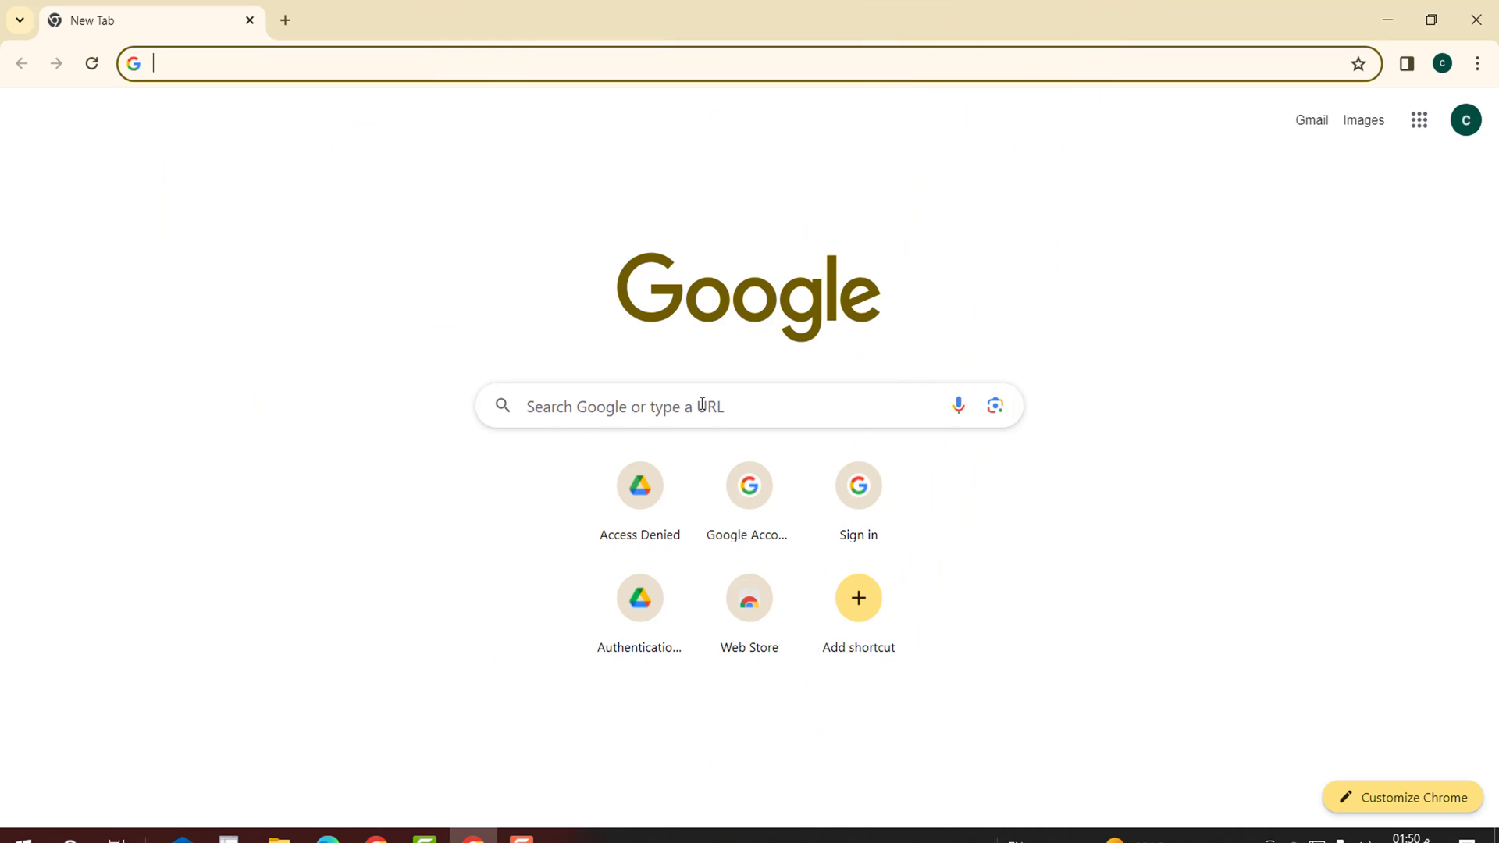
- Search Google for 'google drive download' and download the Drive for desktop installer from the official page
click(898, 406)
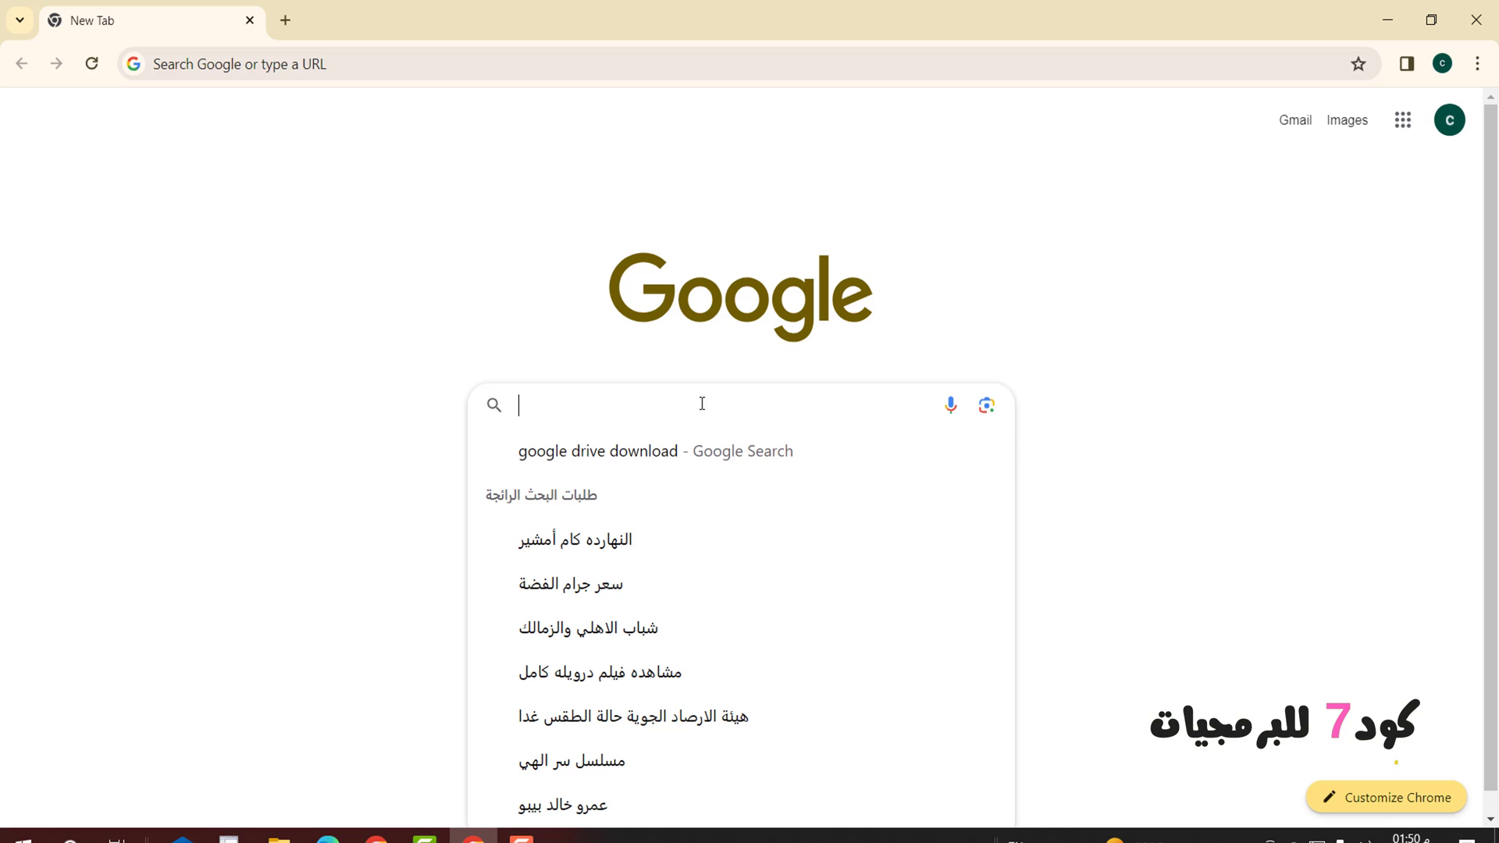
click(1127, 513)
click(557, 391)
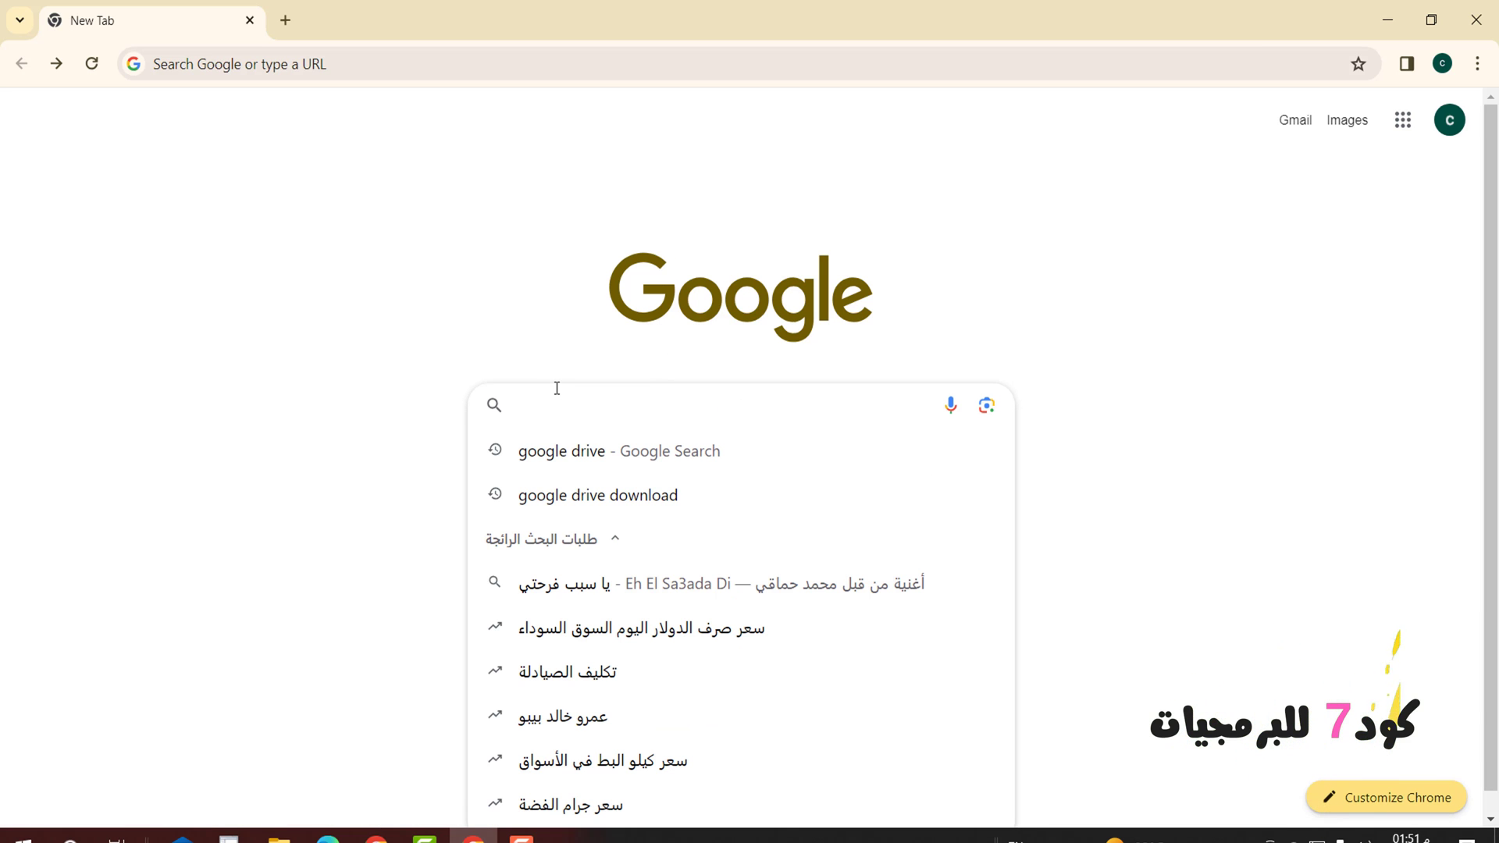
text(goo)
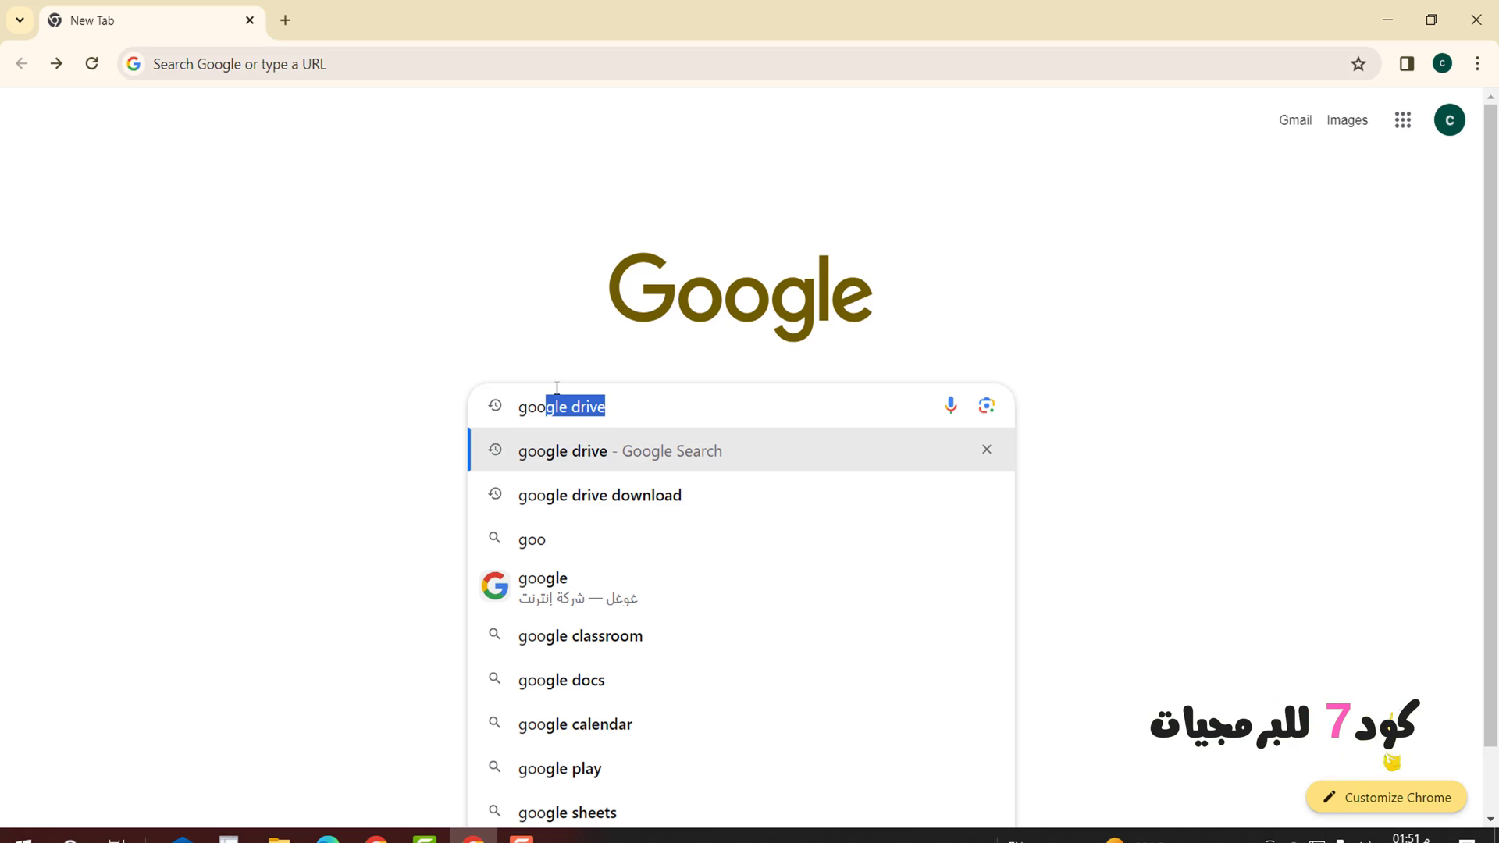
text(gle drib)
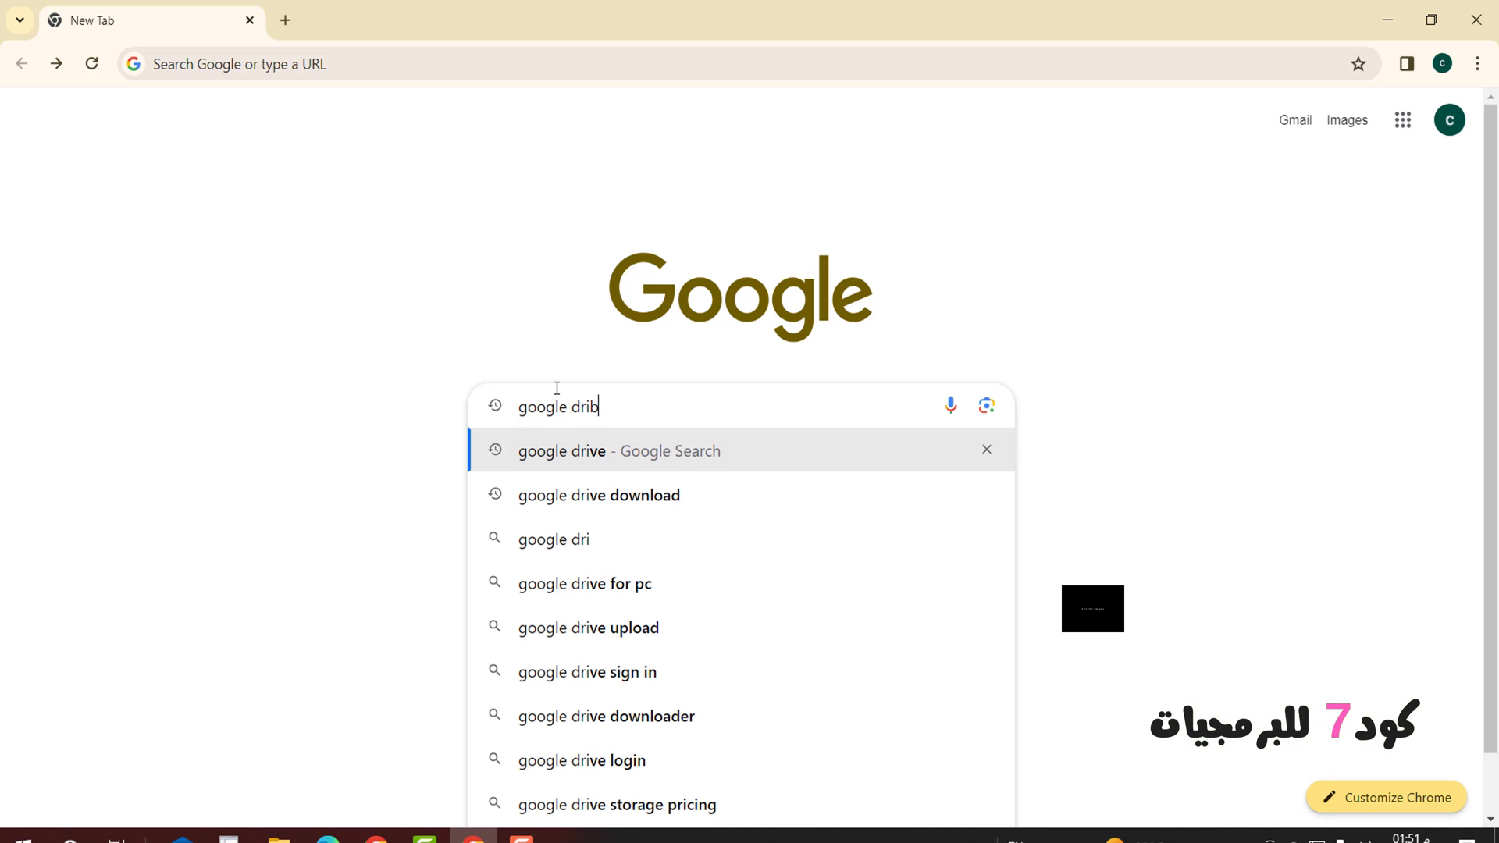
key(BackSpace)
click(598, 548)
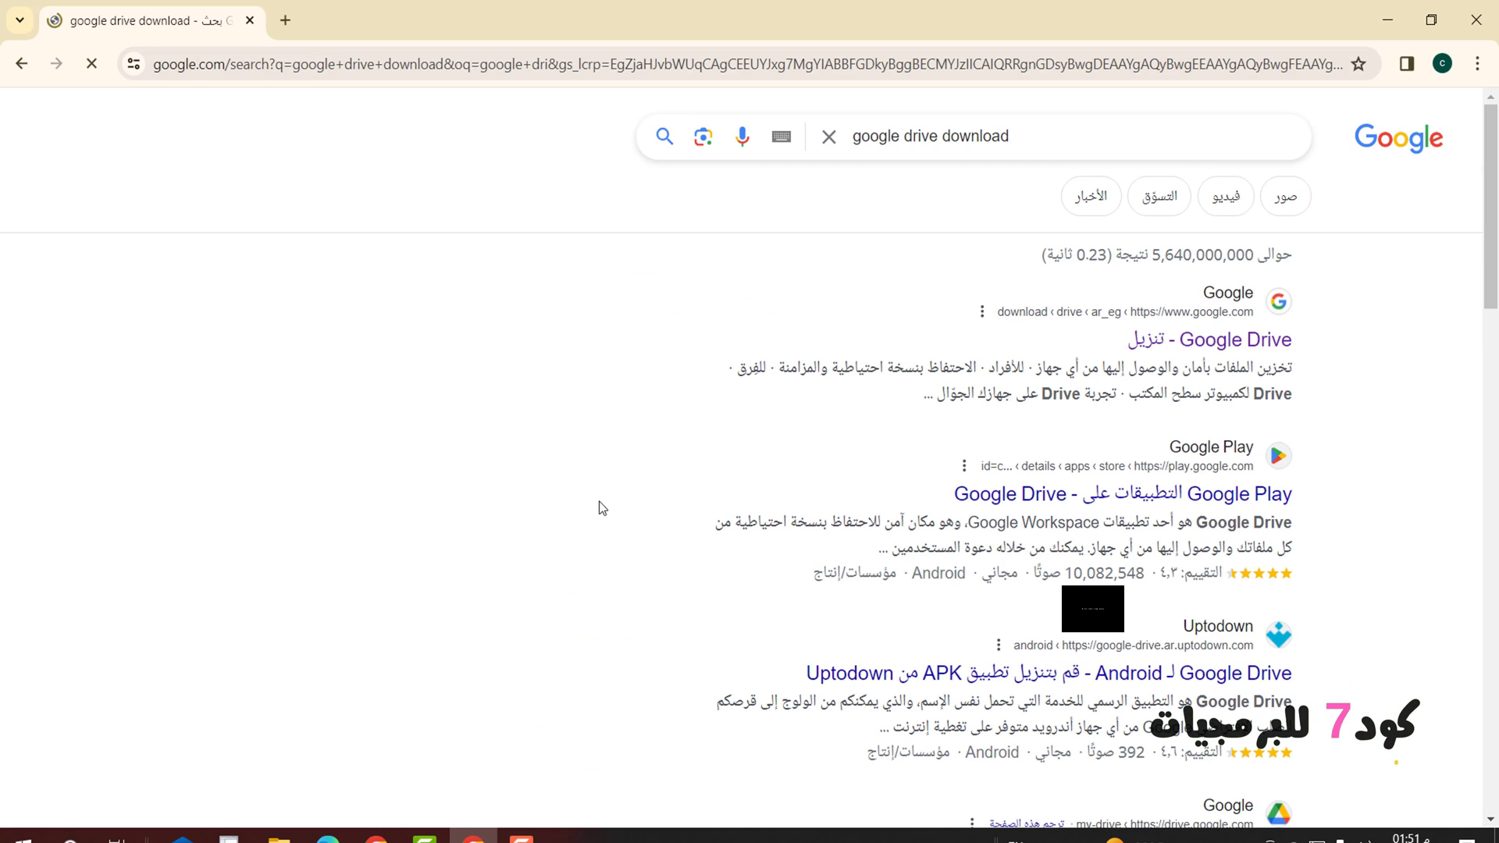
click(1148, 344)
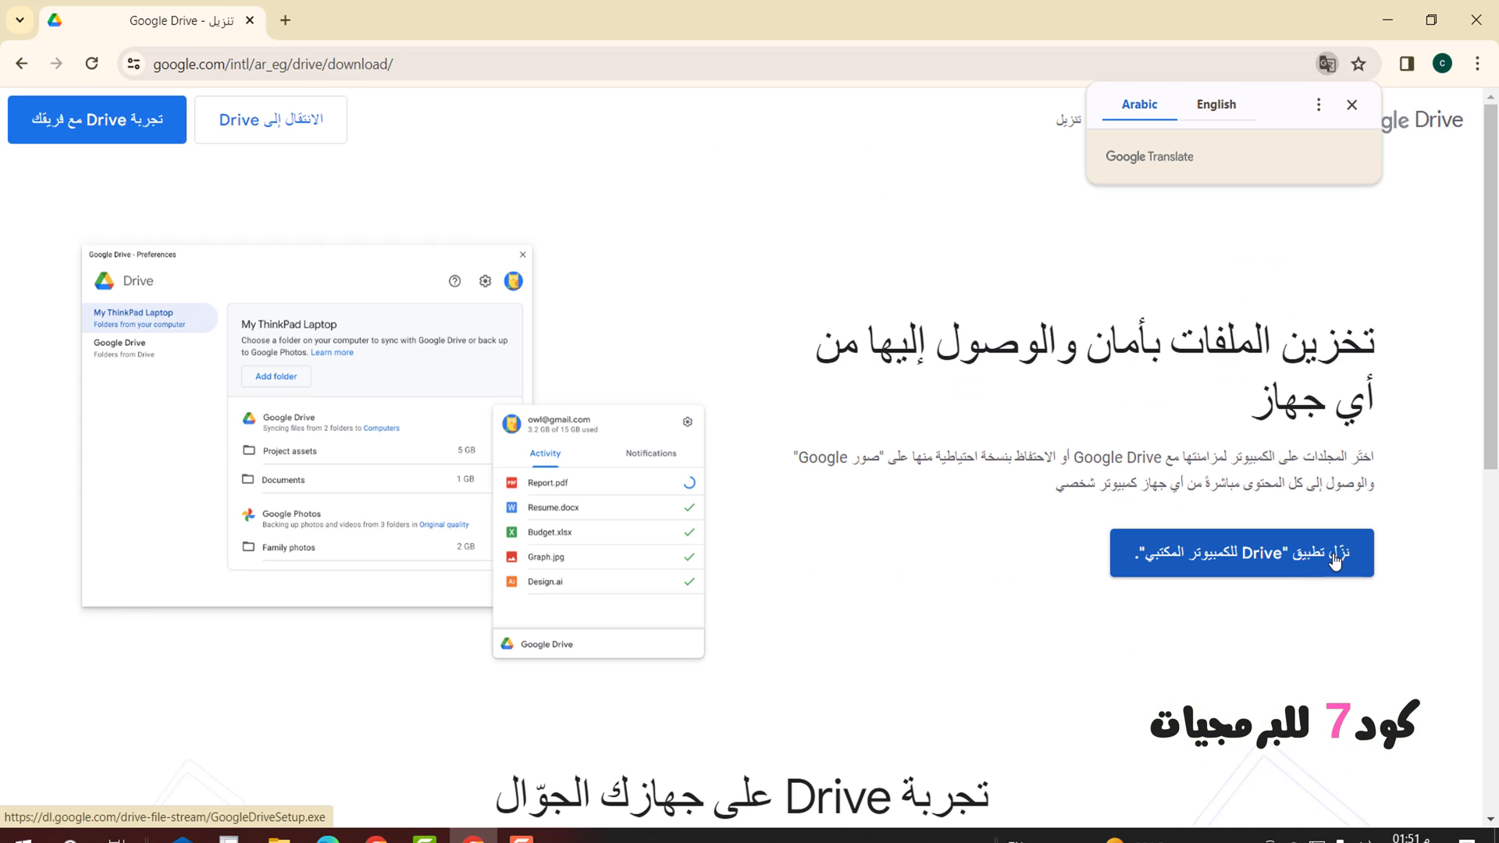
click(1325, 567)
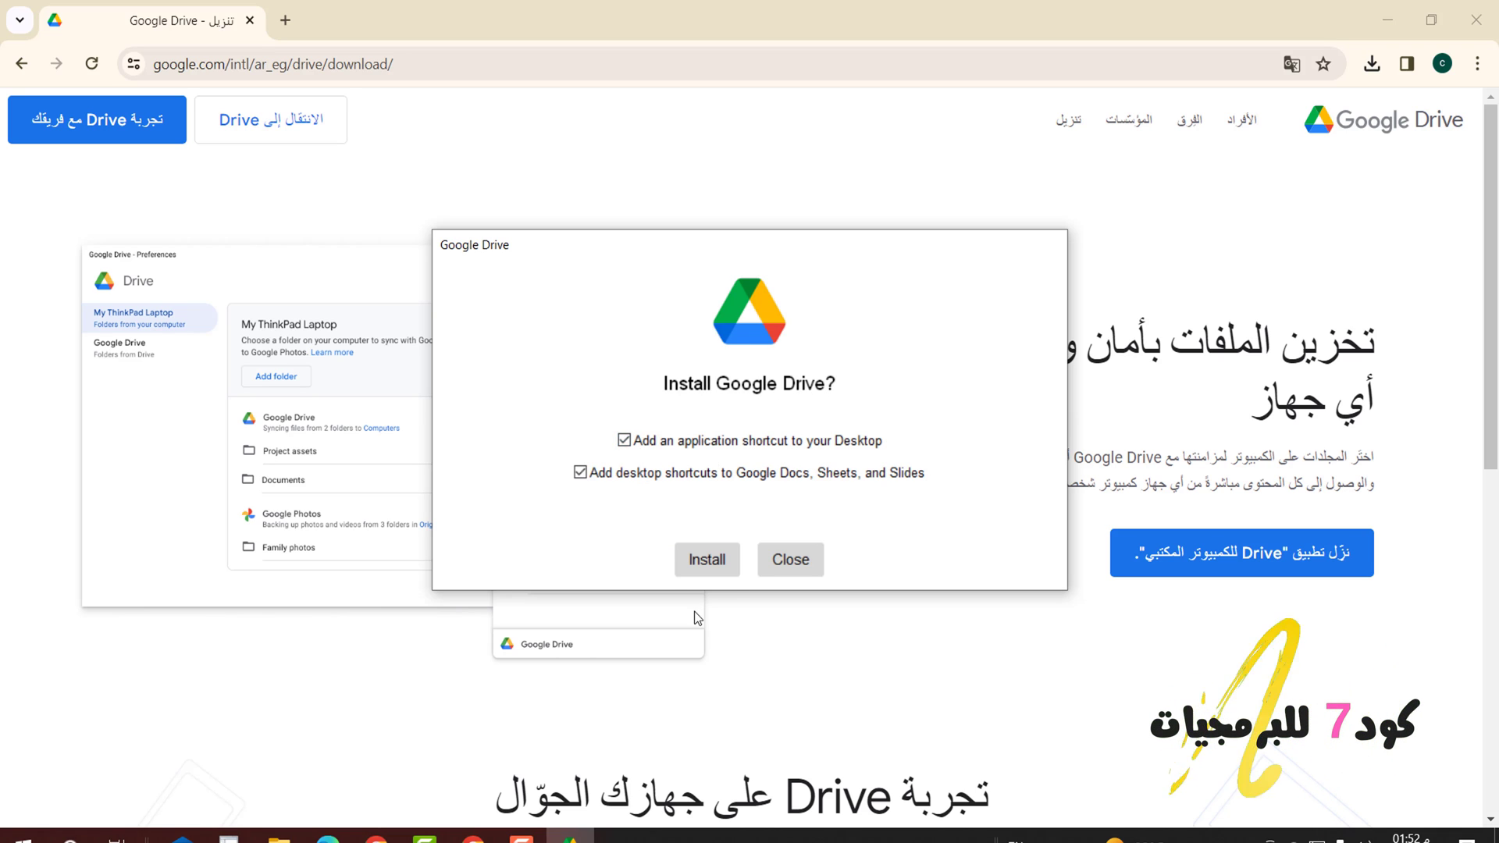
- Install Google Drive for desktop, launch it and begin signing in
click(705, 559)
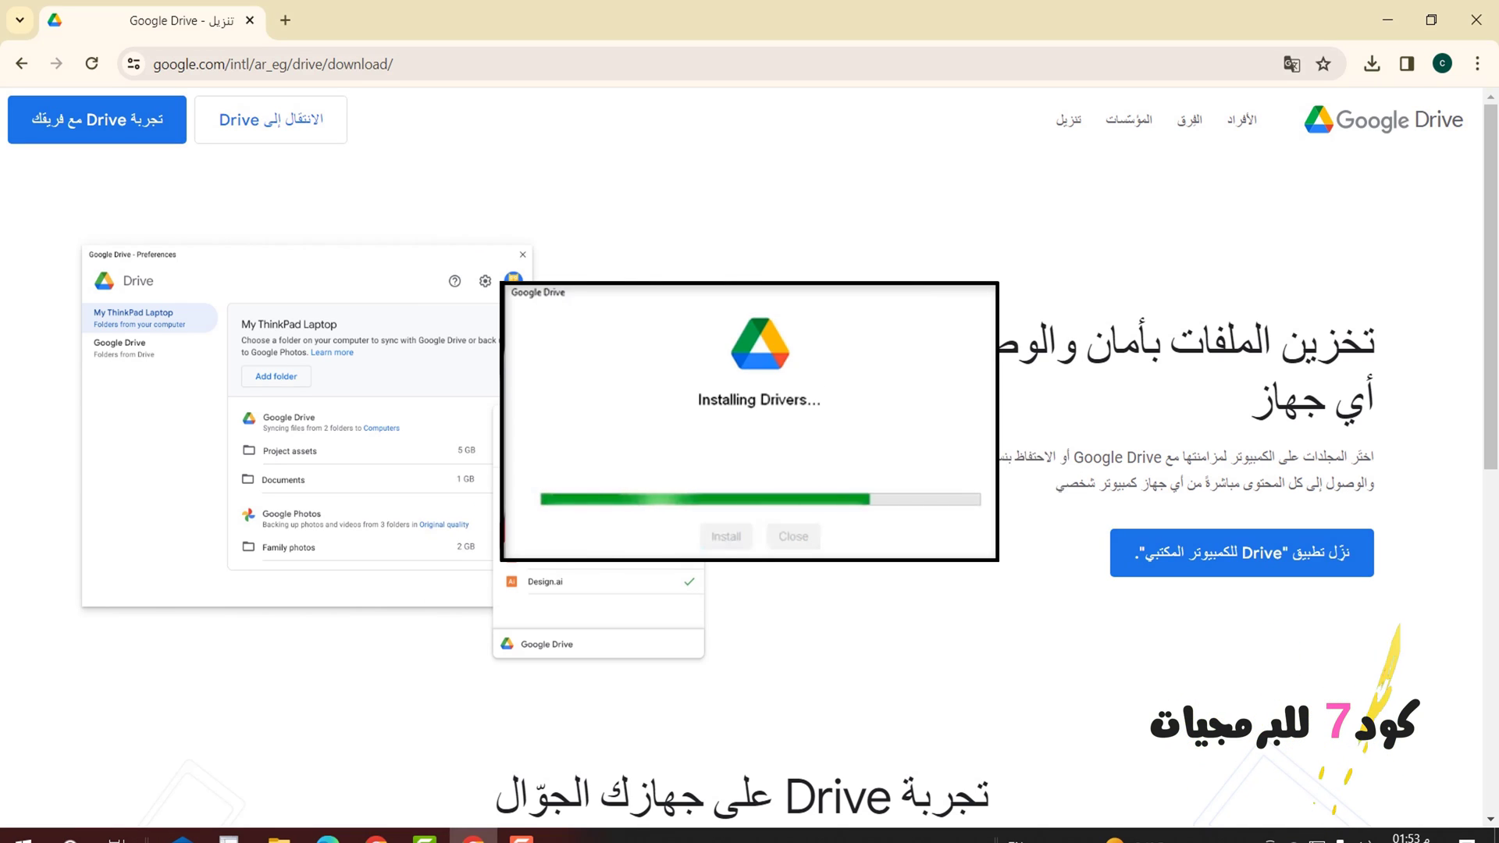
click(730, 536)
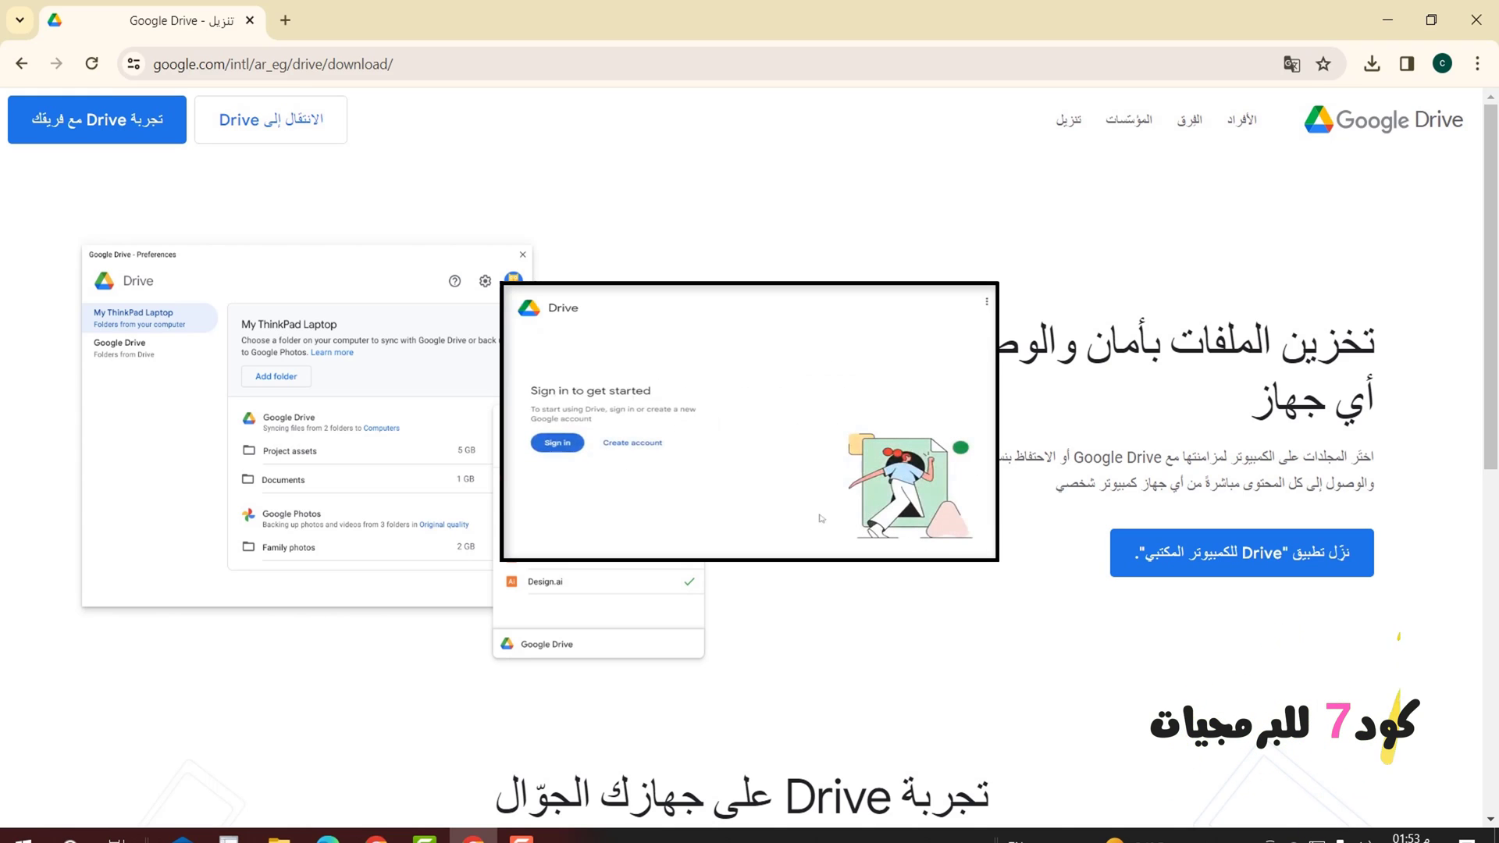
click(558, 442)
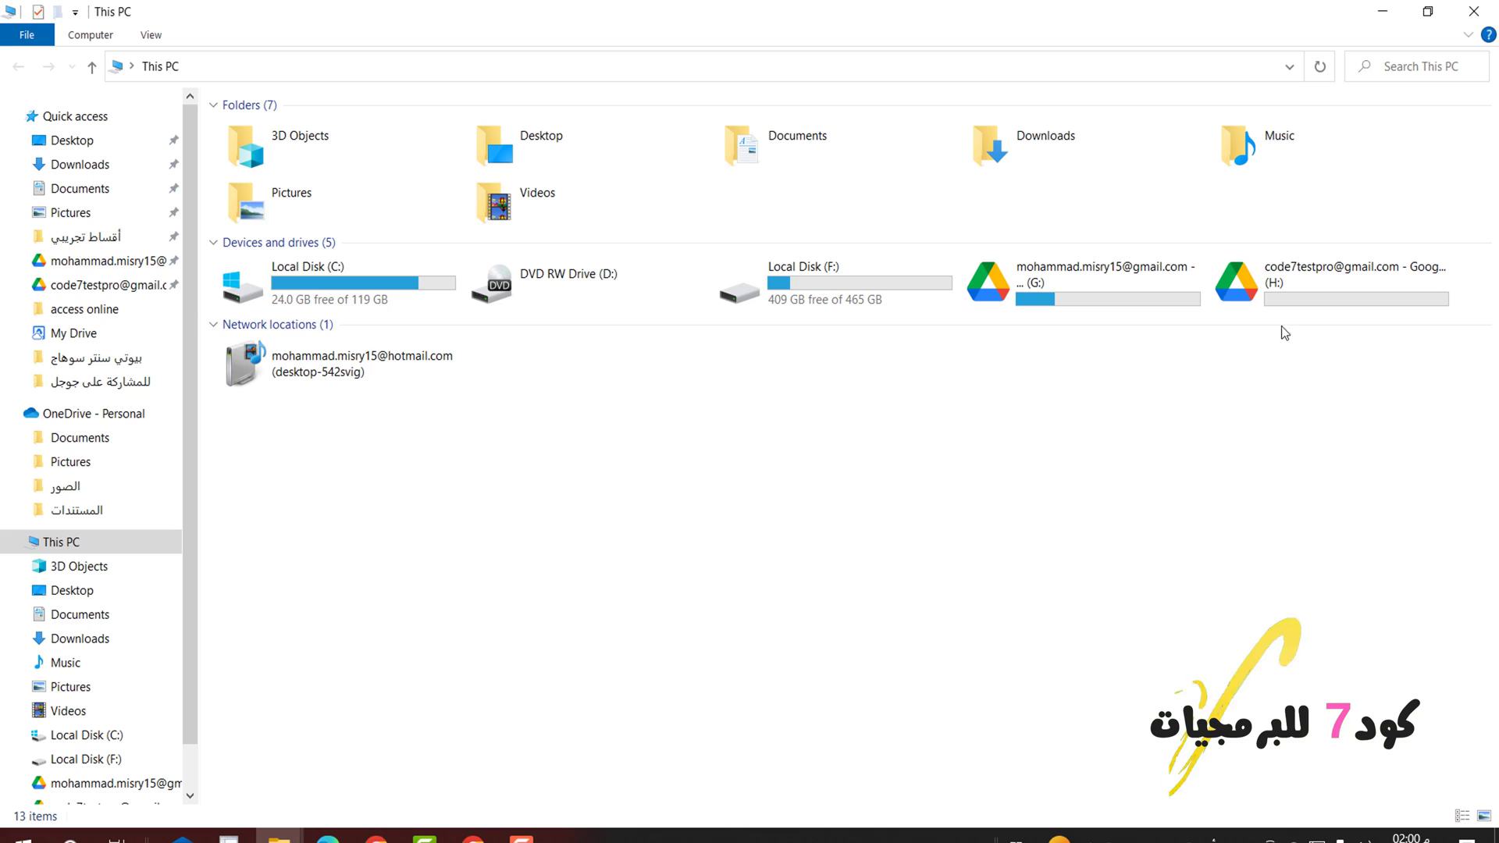
- Open the My Drive folder on the Google Drive H: drive
click(1324, 288)
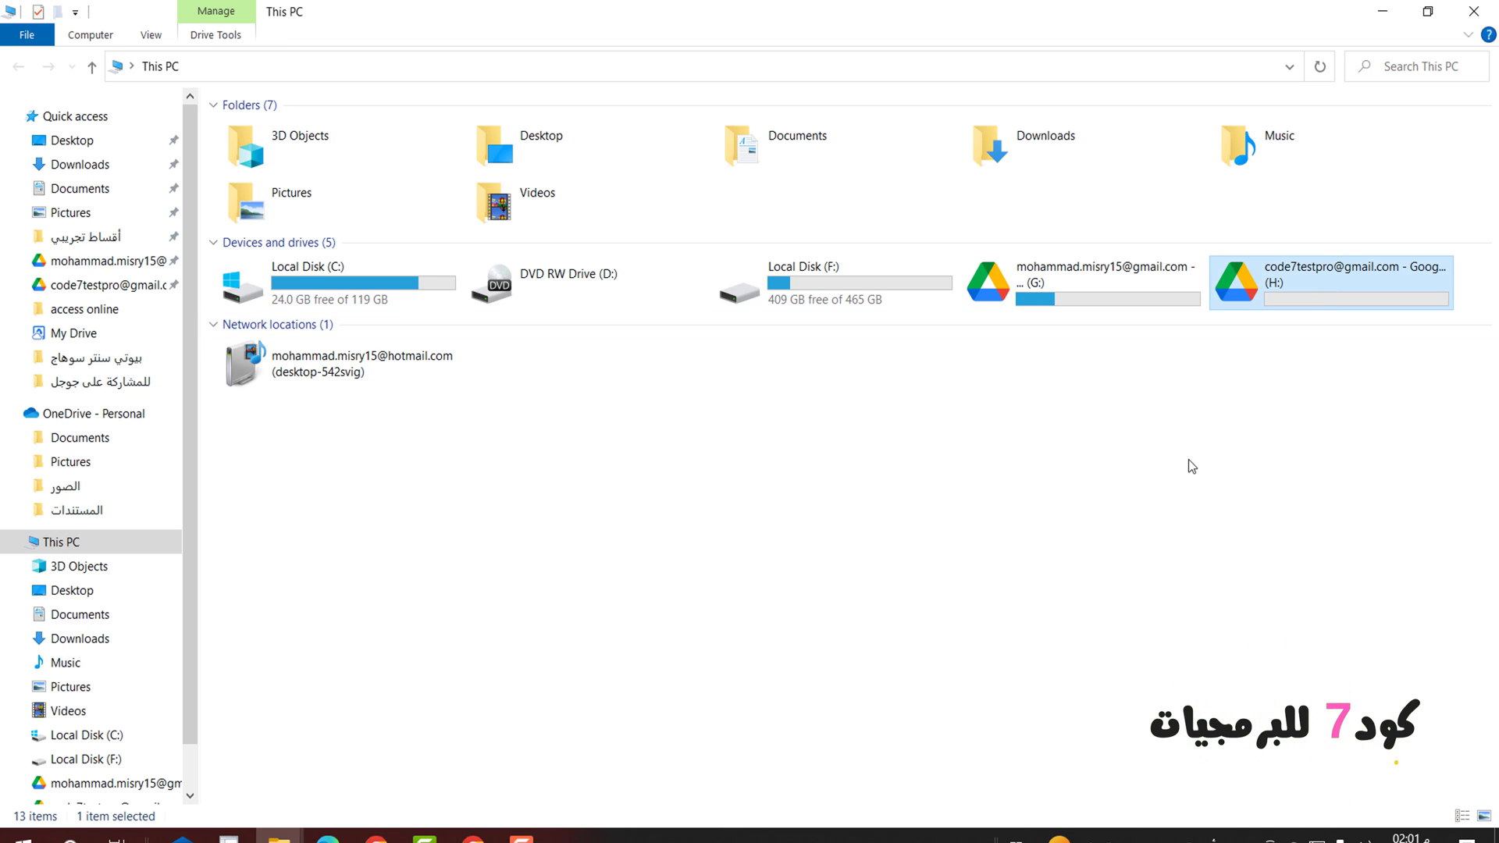
double_click(1310, 293)
double_click(262, 199)
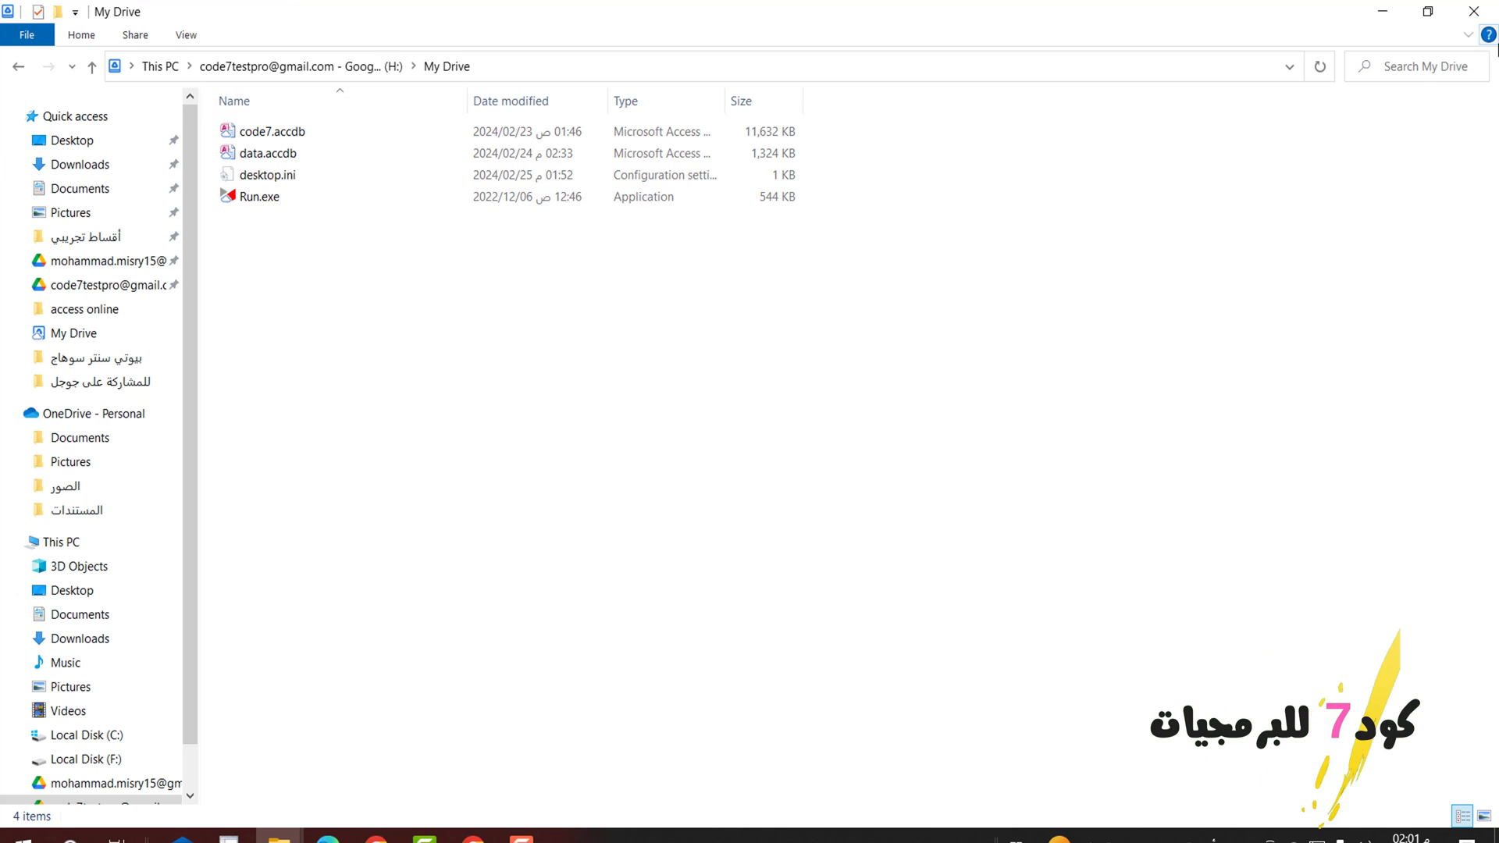
- Open the desktop folder للمشاركة على جوجل and select the clinic database برنامج العيادة.accdb
click(1386, 34)
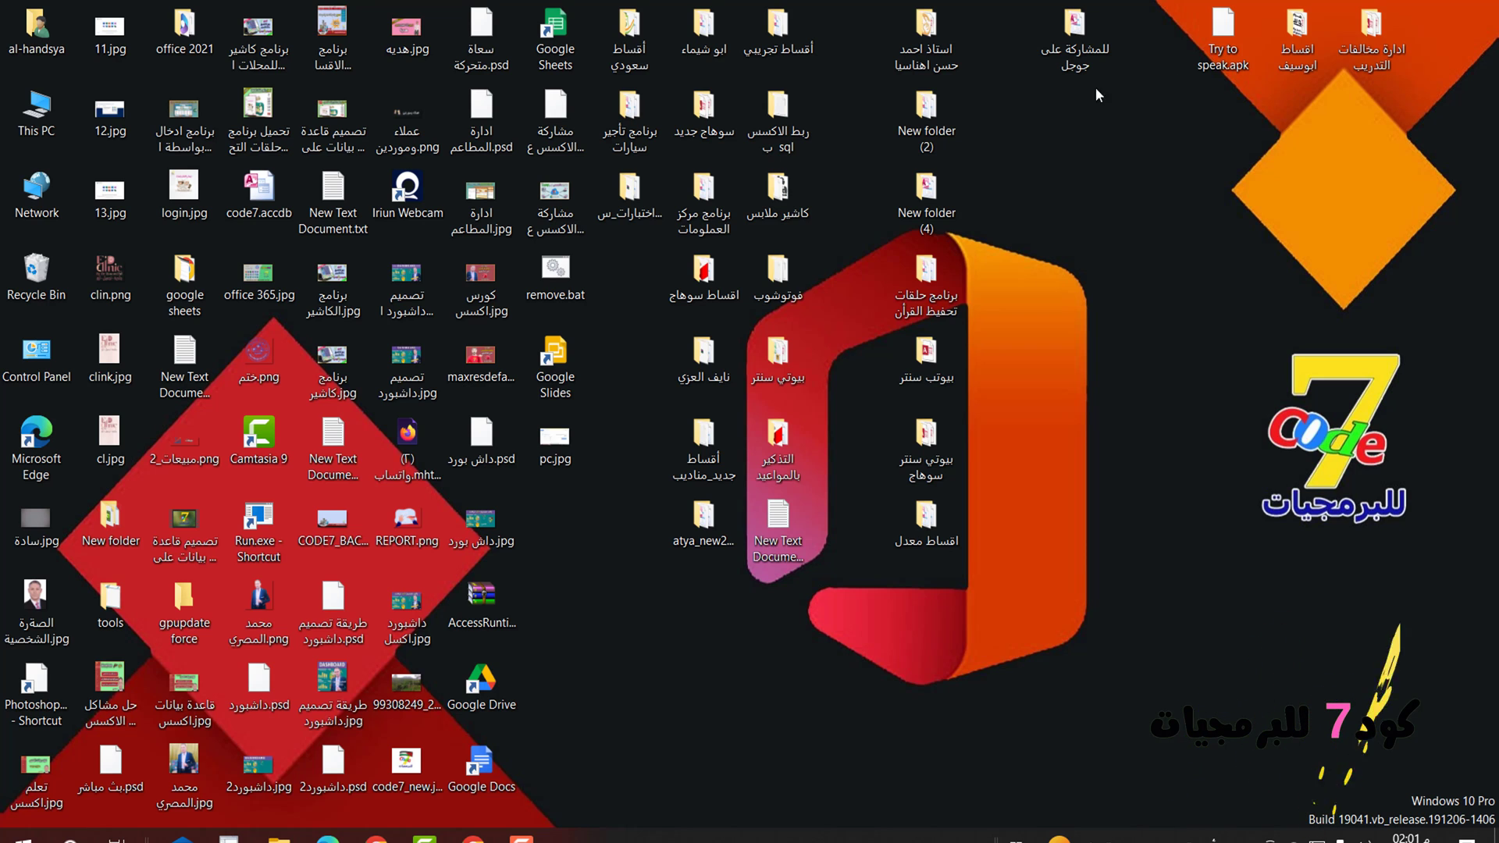
double_click(1074, 35)
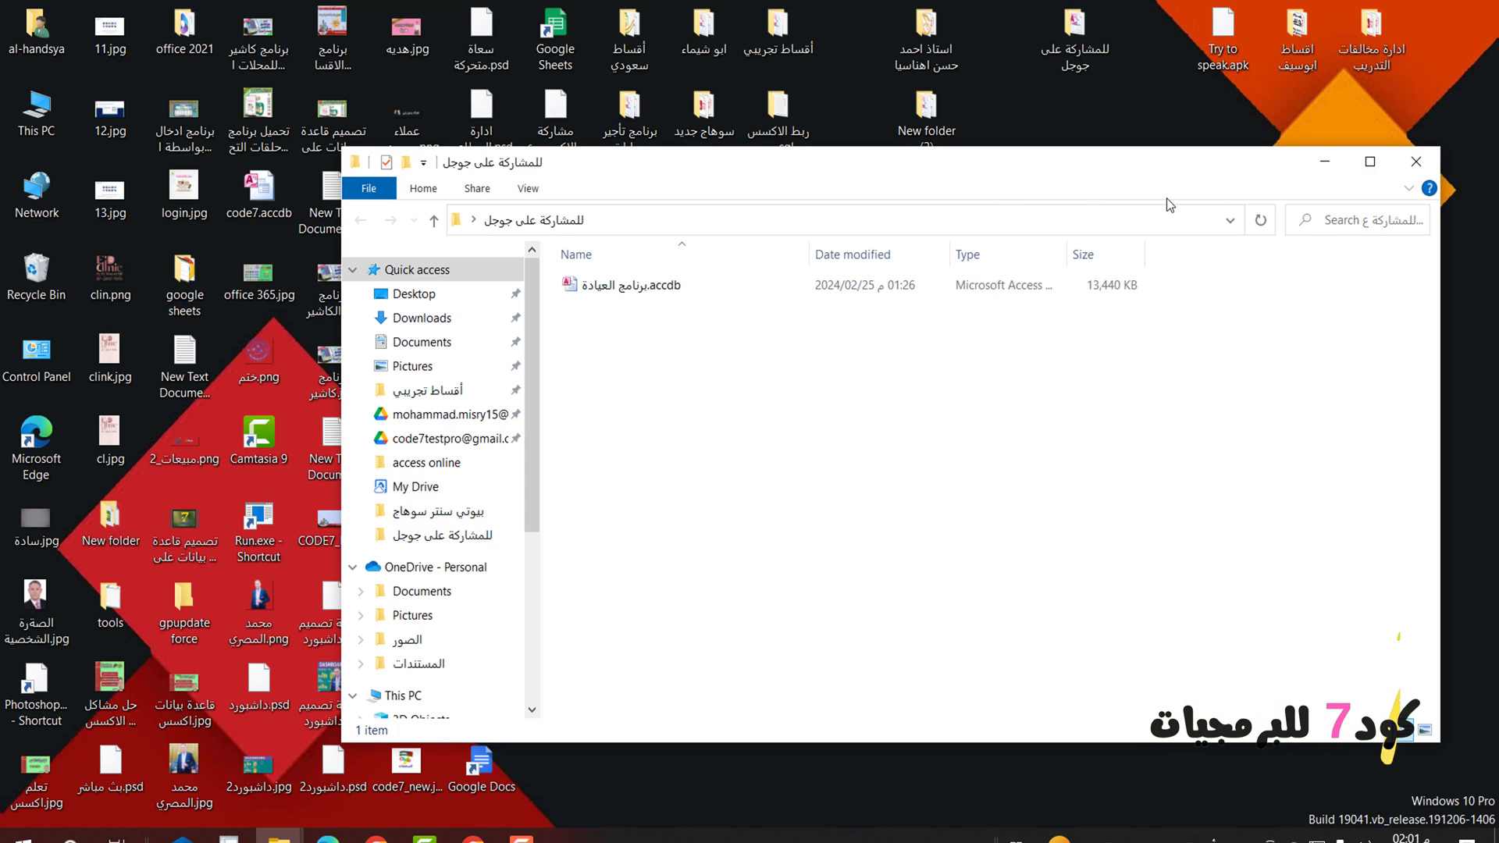
click(1370, 162)
click(304, 134)
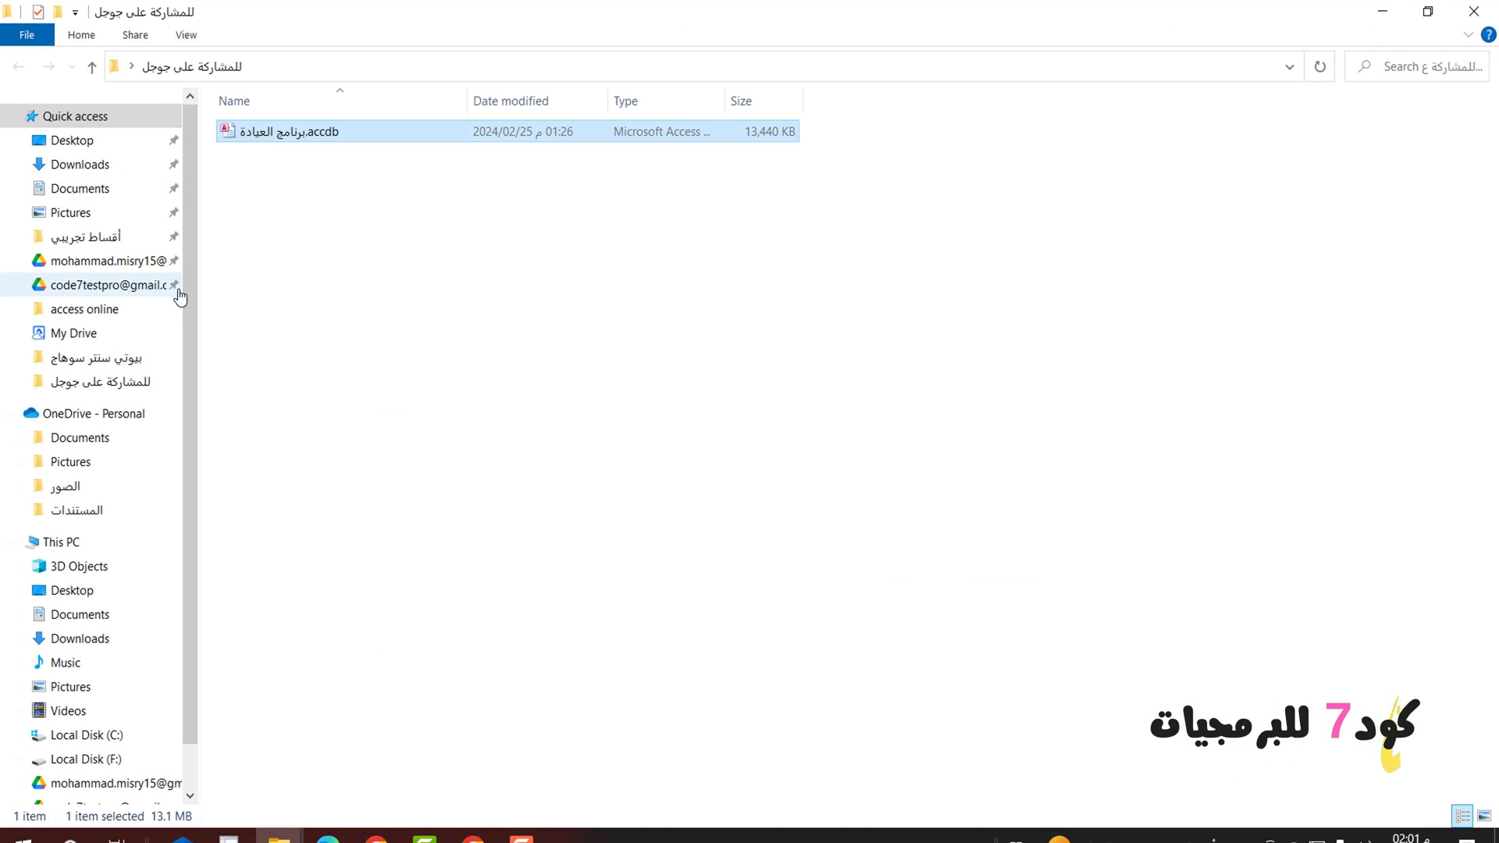
mouse_move(255, 142)
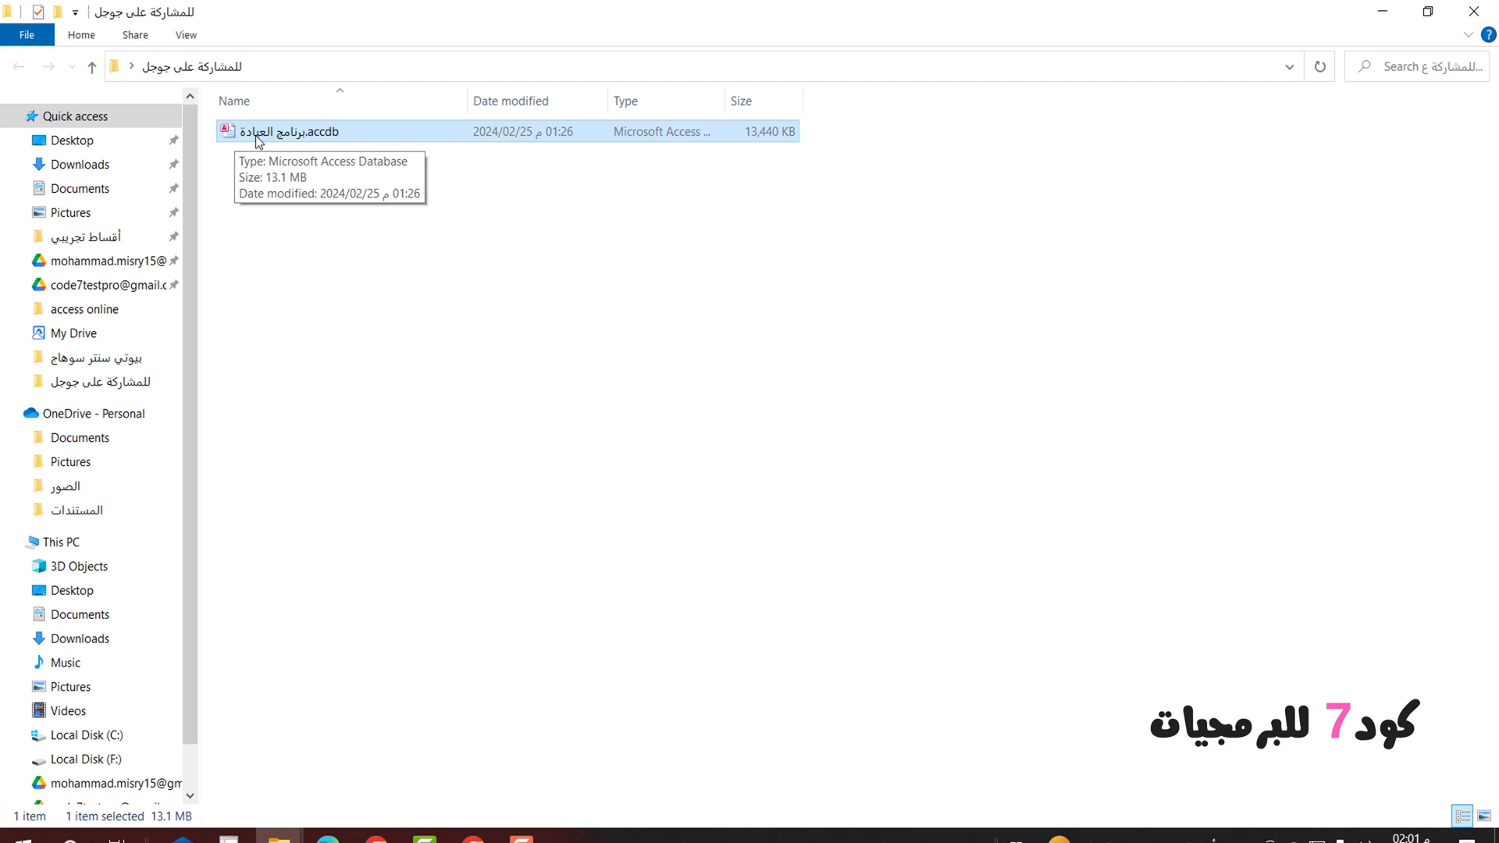
right_click(256, 135)
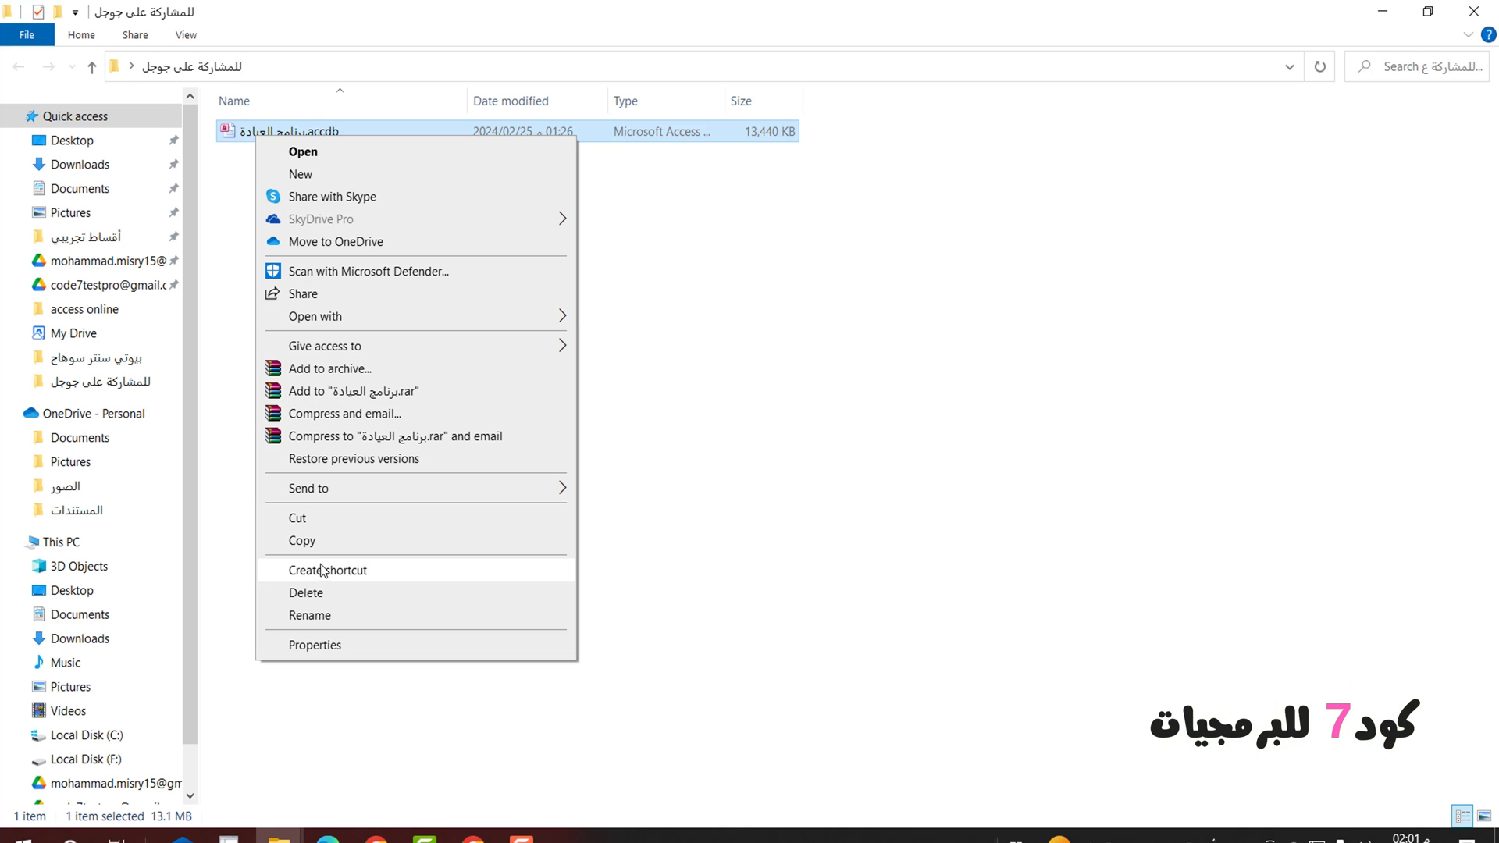
click(1036, 563)
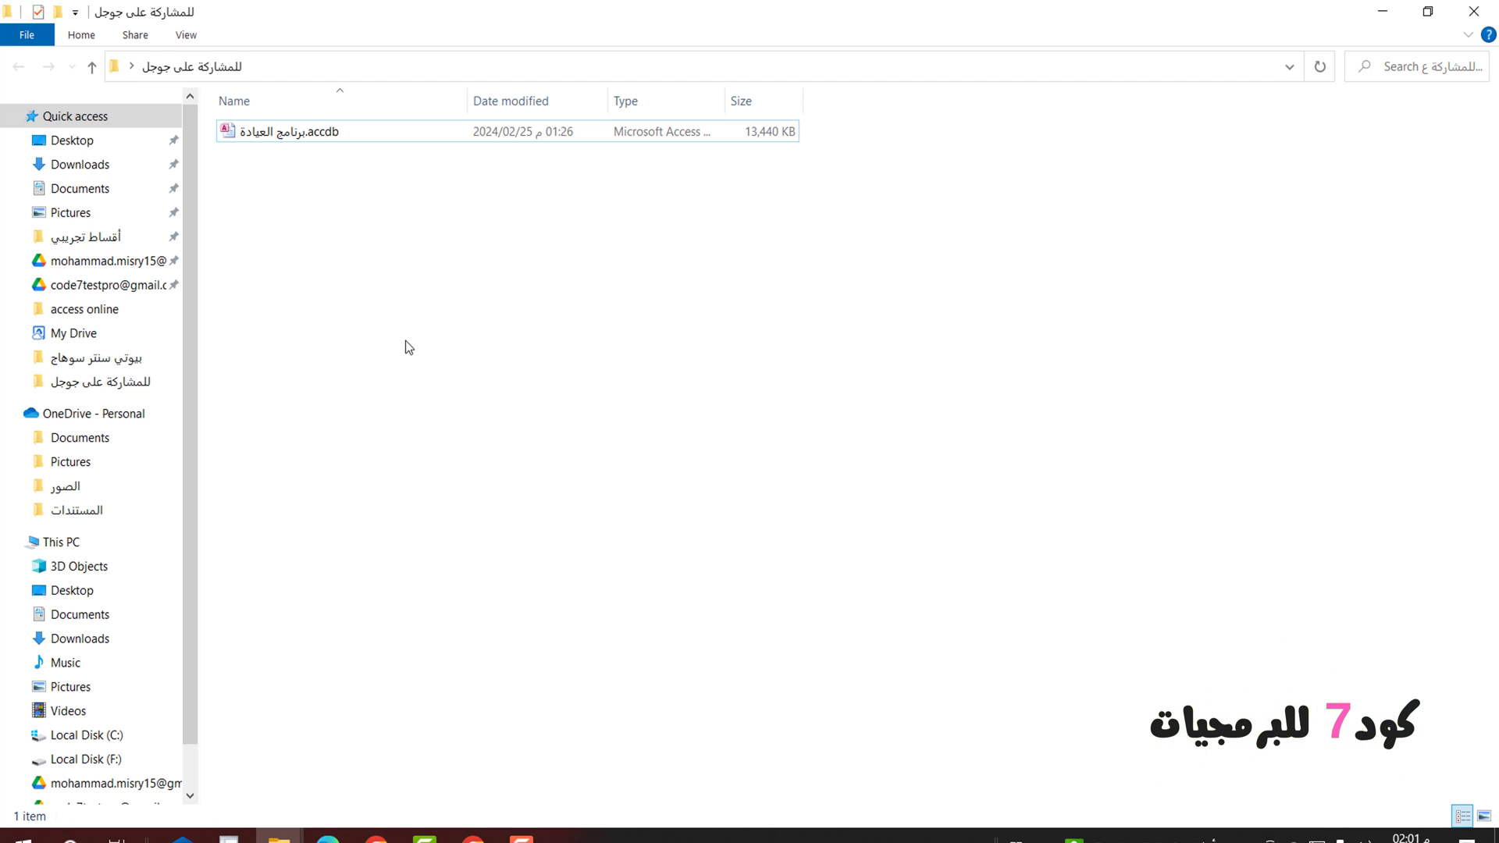
click(242, 138)
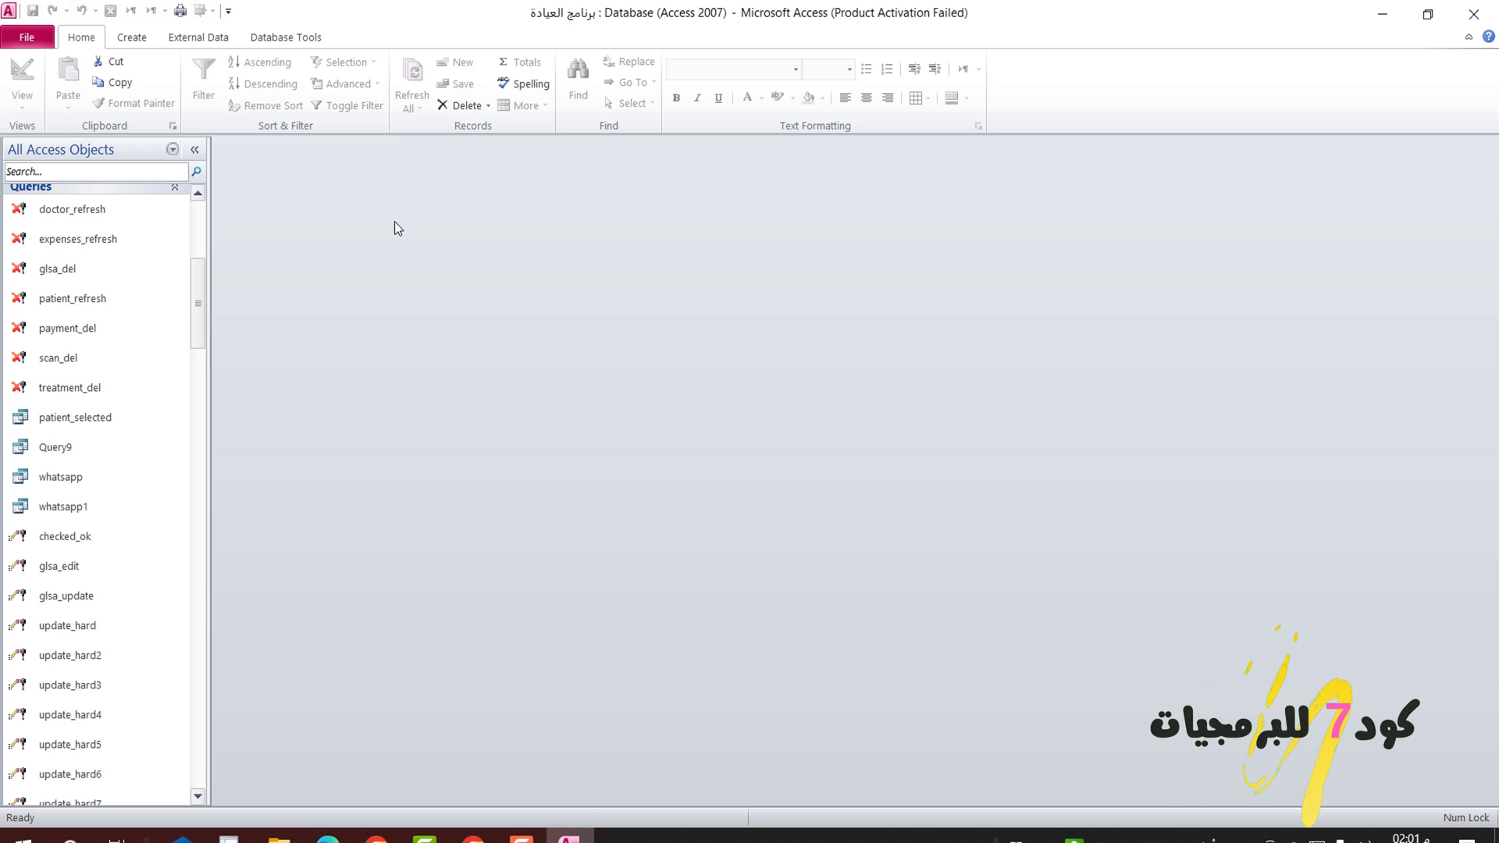
- Browse the emp and doctor tables, then start the Database Splitter from Database Tools
drag(199, 306, 198, 235)
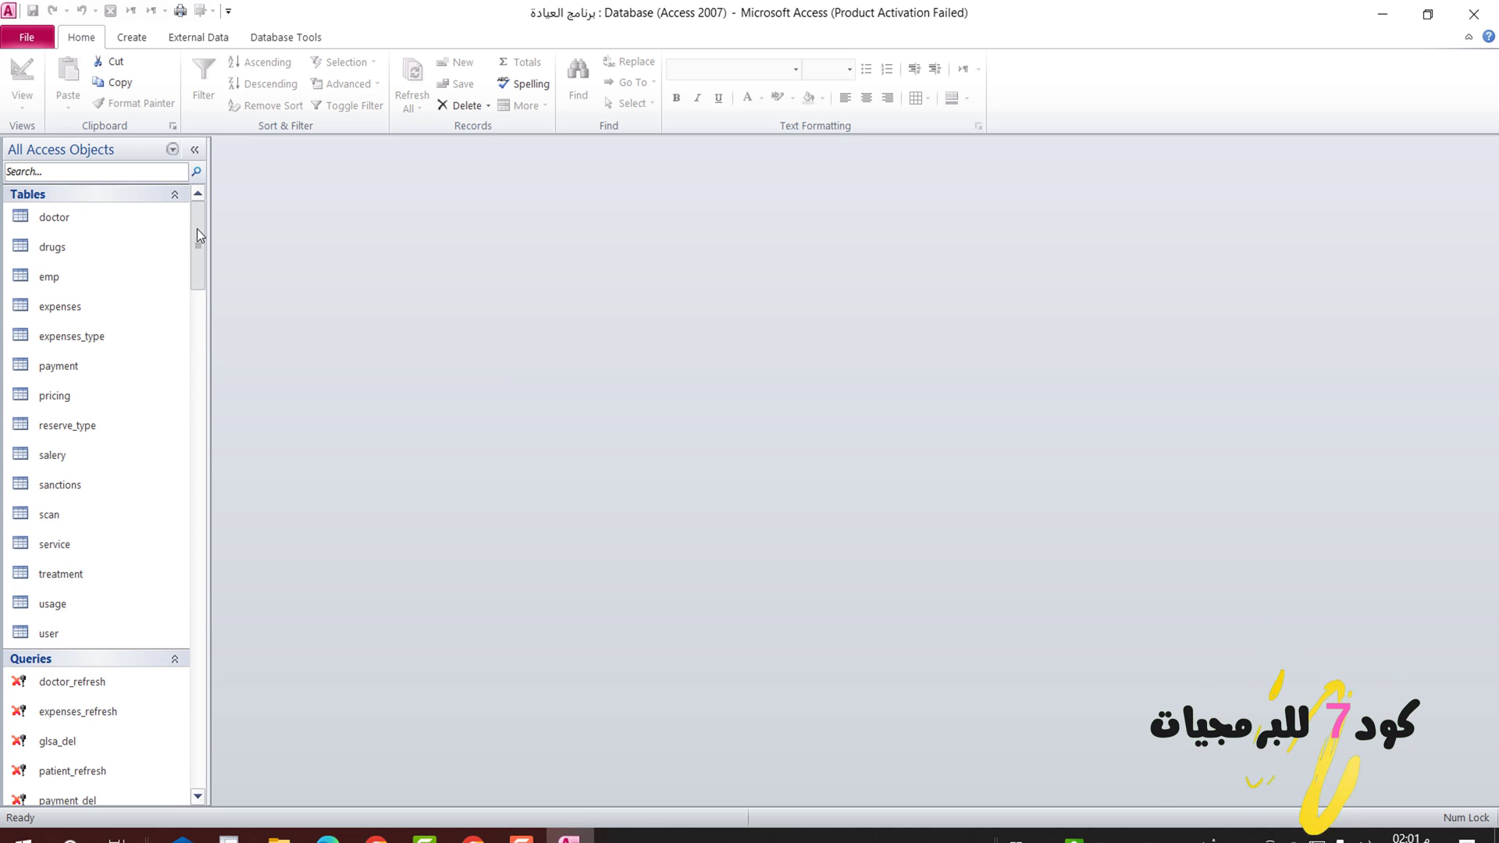
click(105, 276)
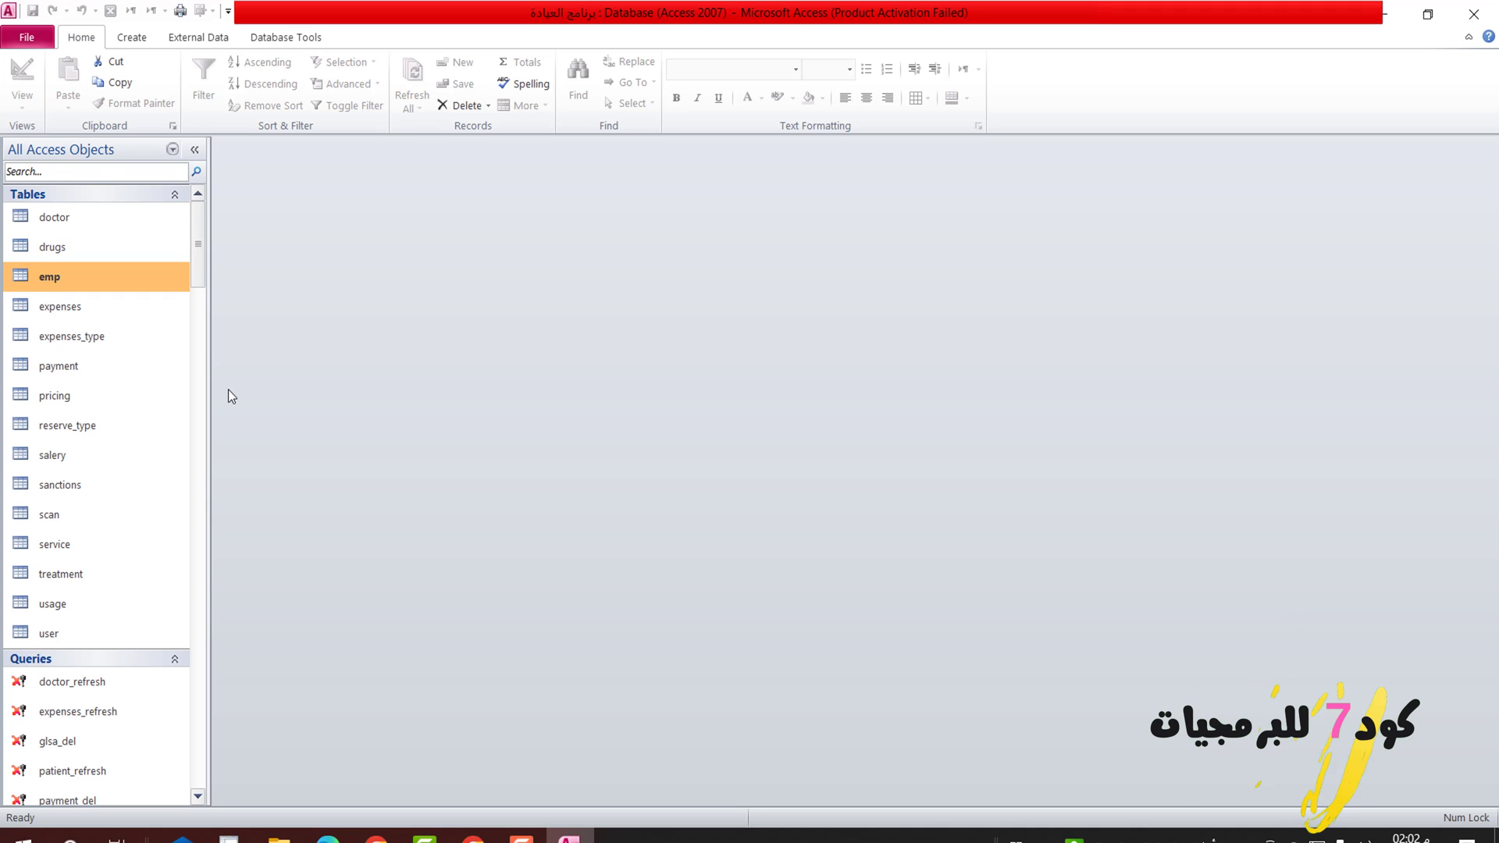
click(55, 217)
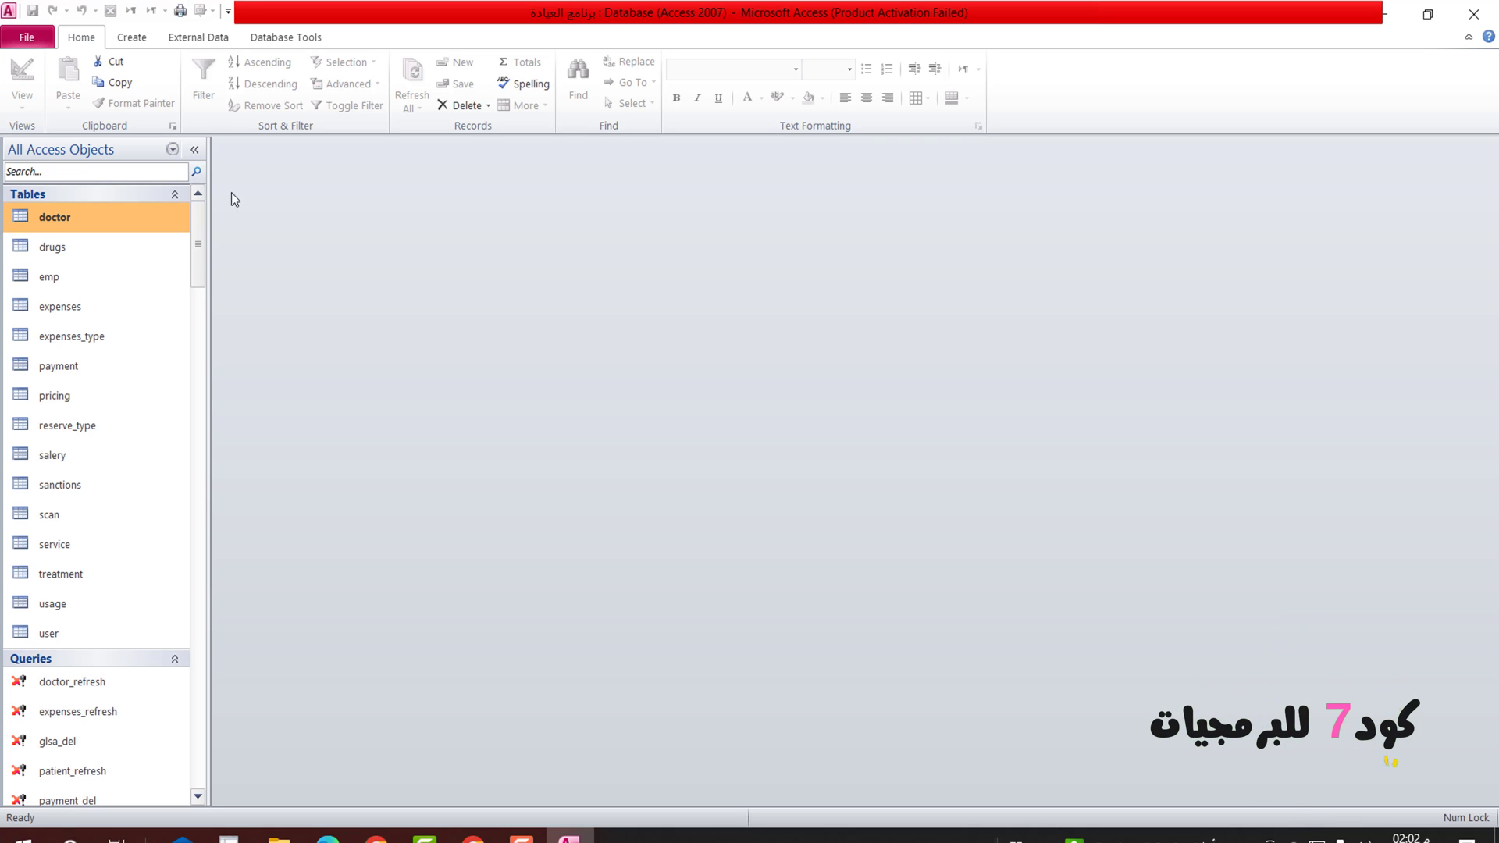
click(270, 40)
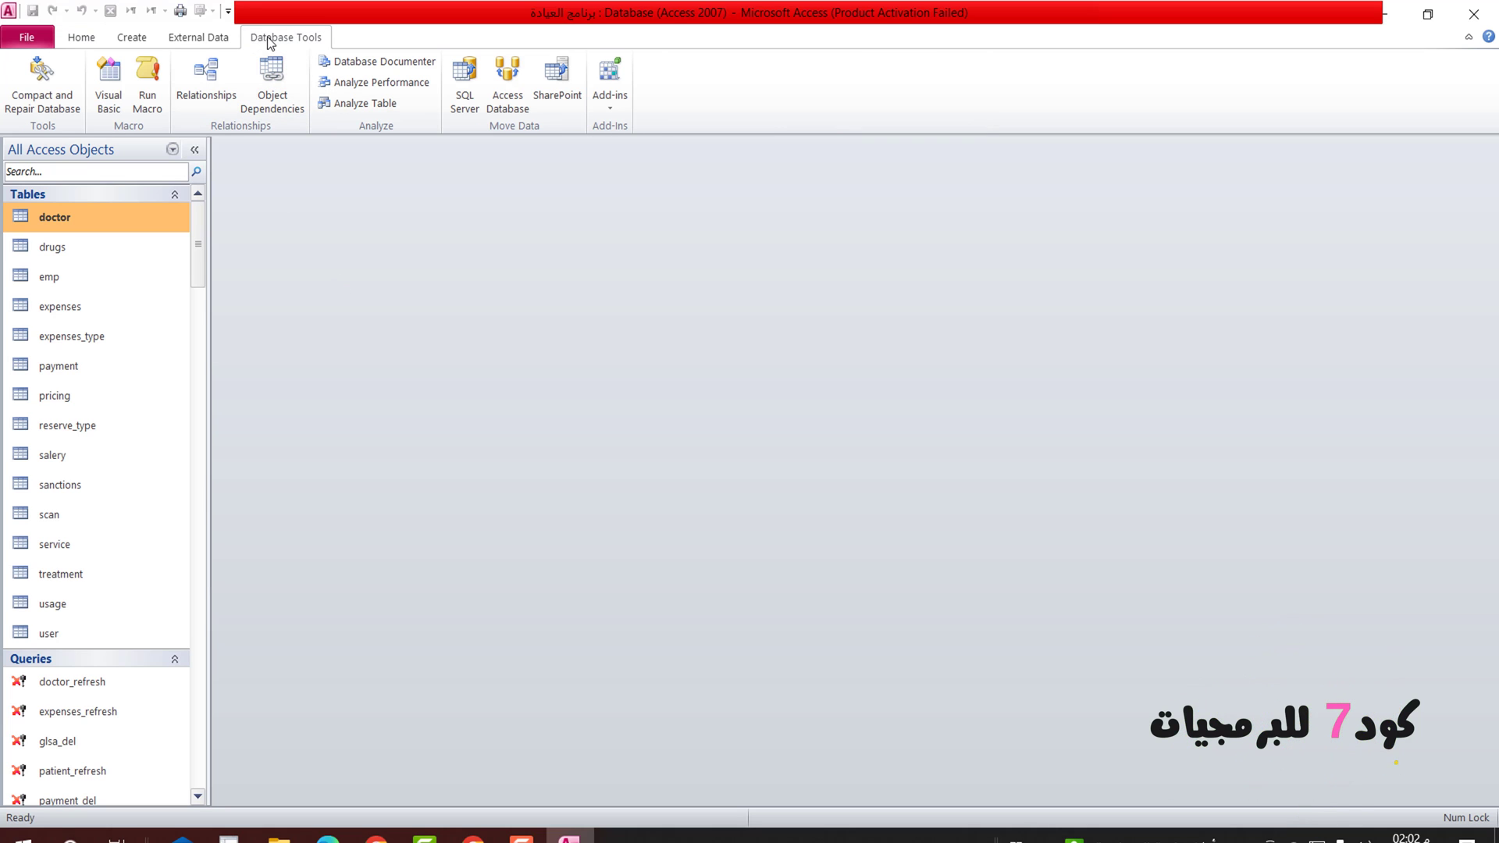
click(506, 91)
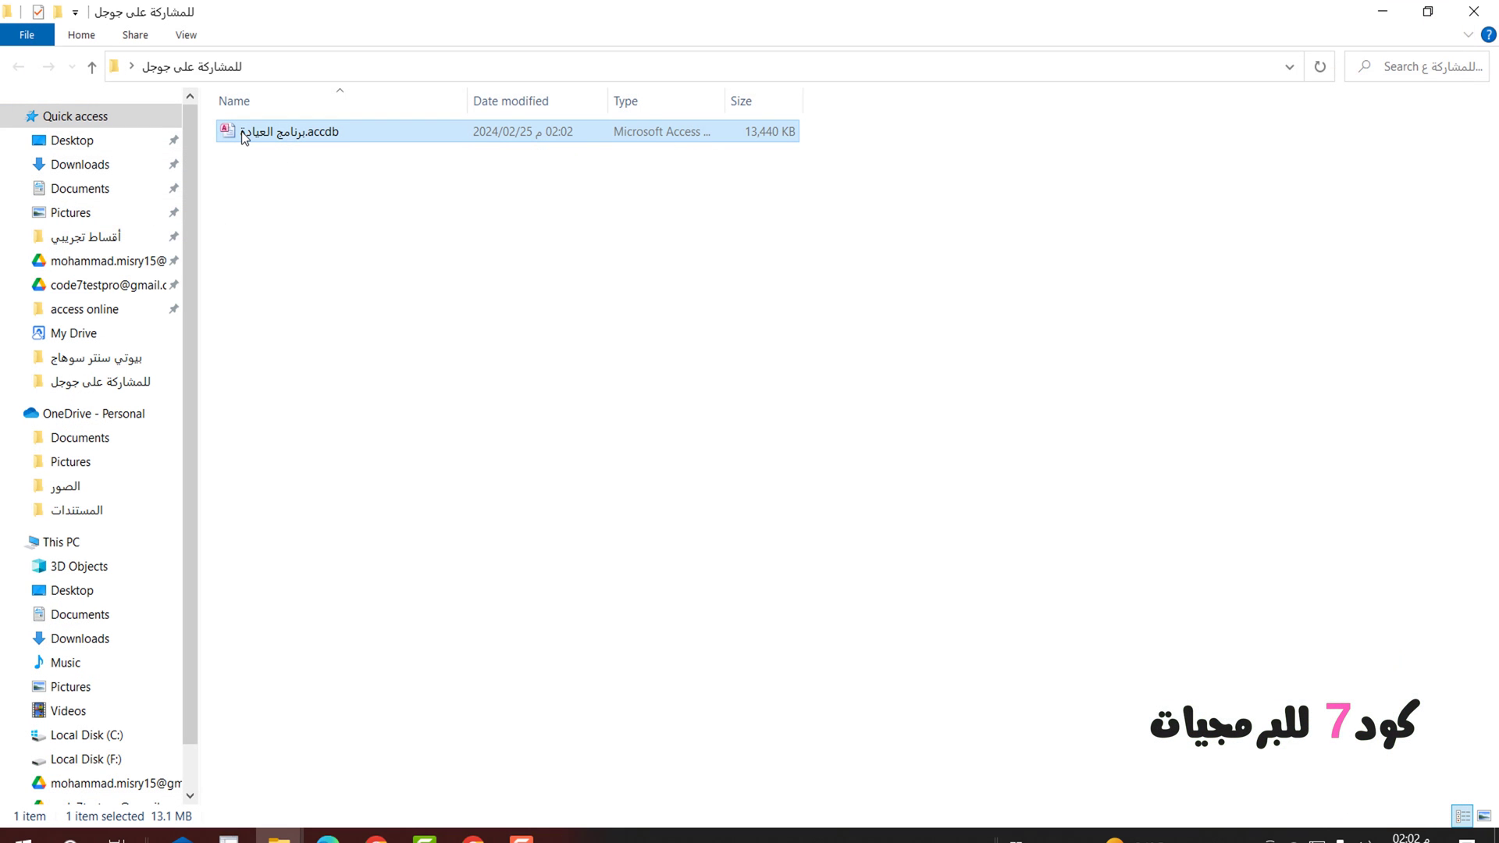
- Reopen the clinic database in the newer Access and launch the Database Splitter wizard
right_click(244, 136)
mouse_move(301, 335)
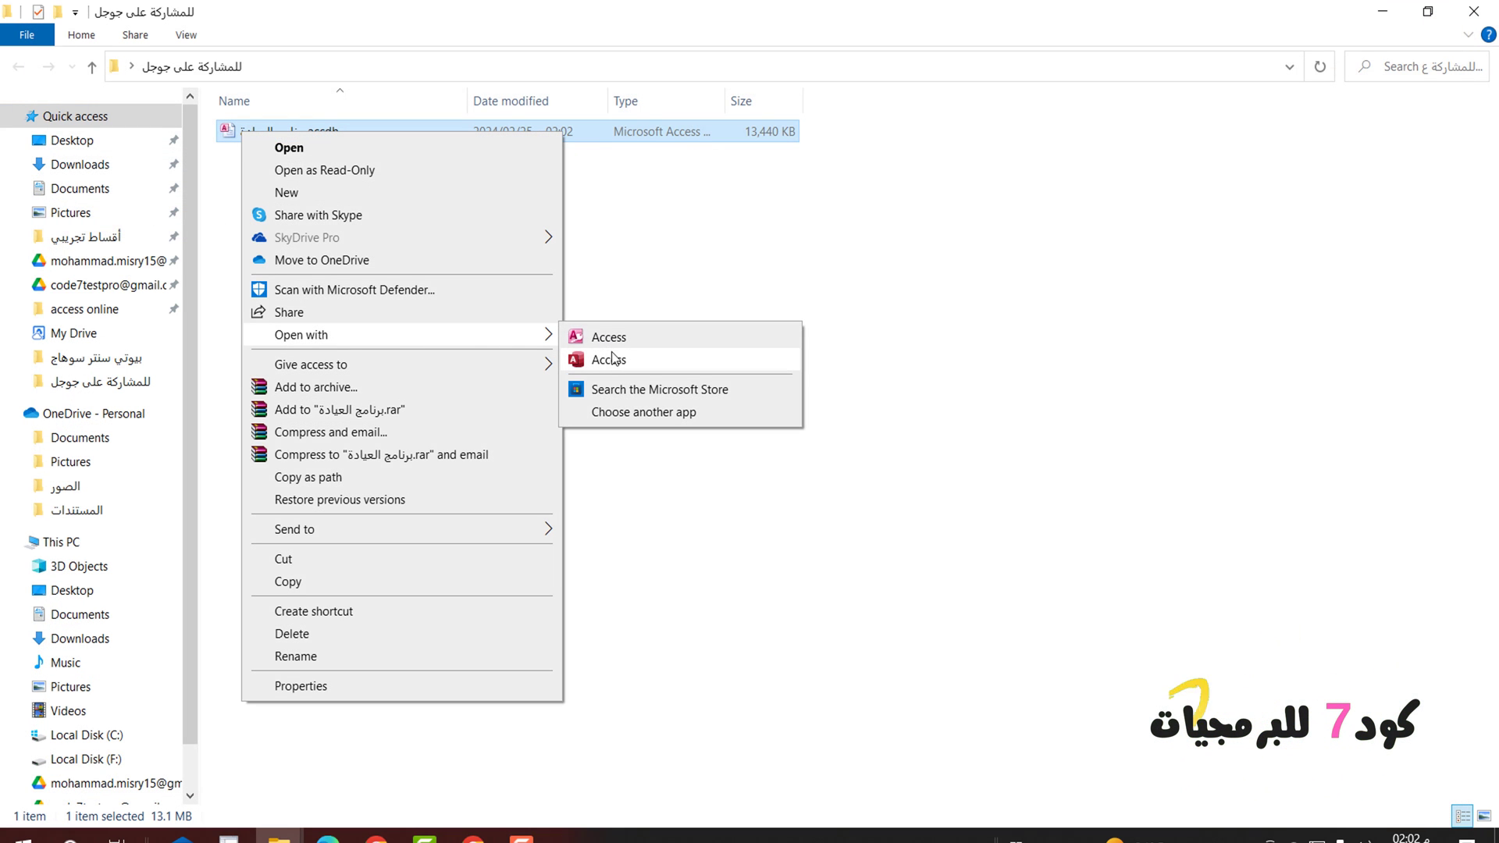
click(613, 358)
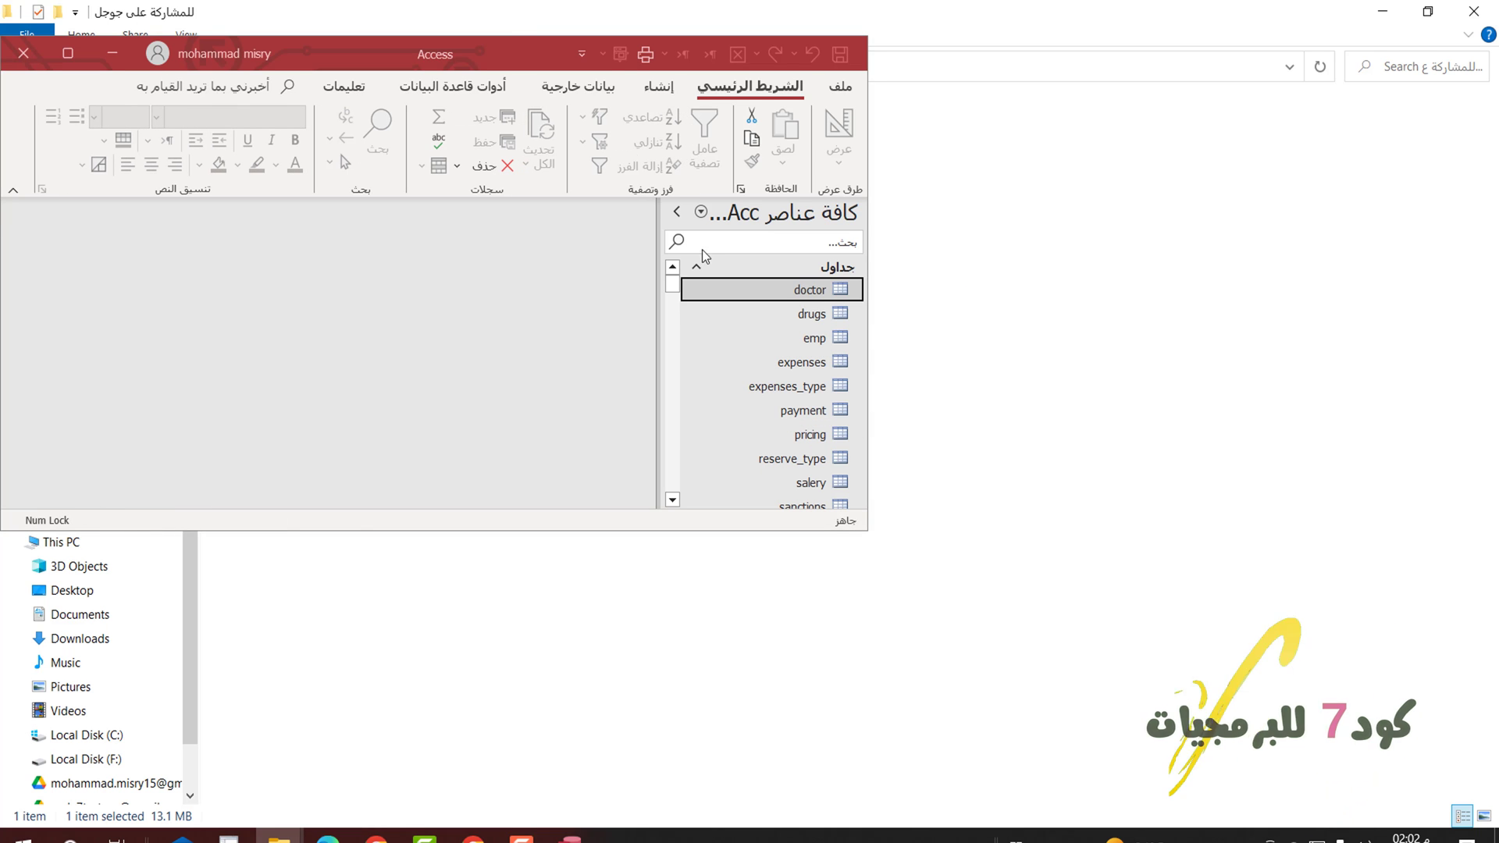
double_click(333, 54)
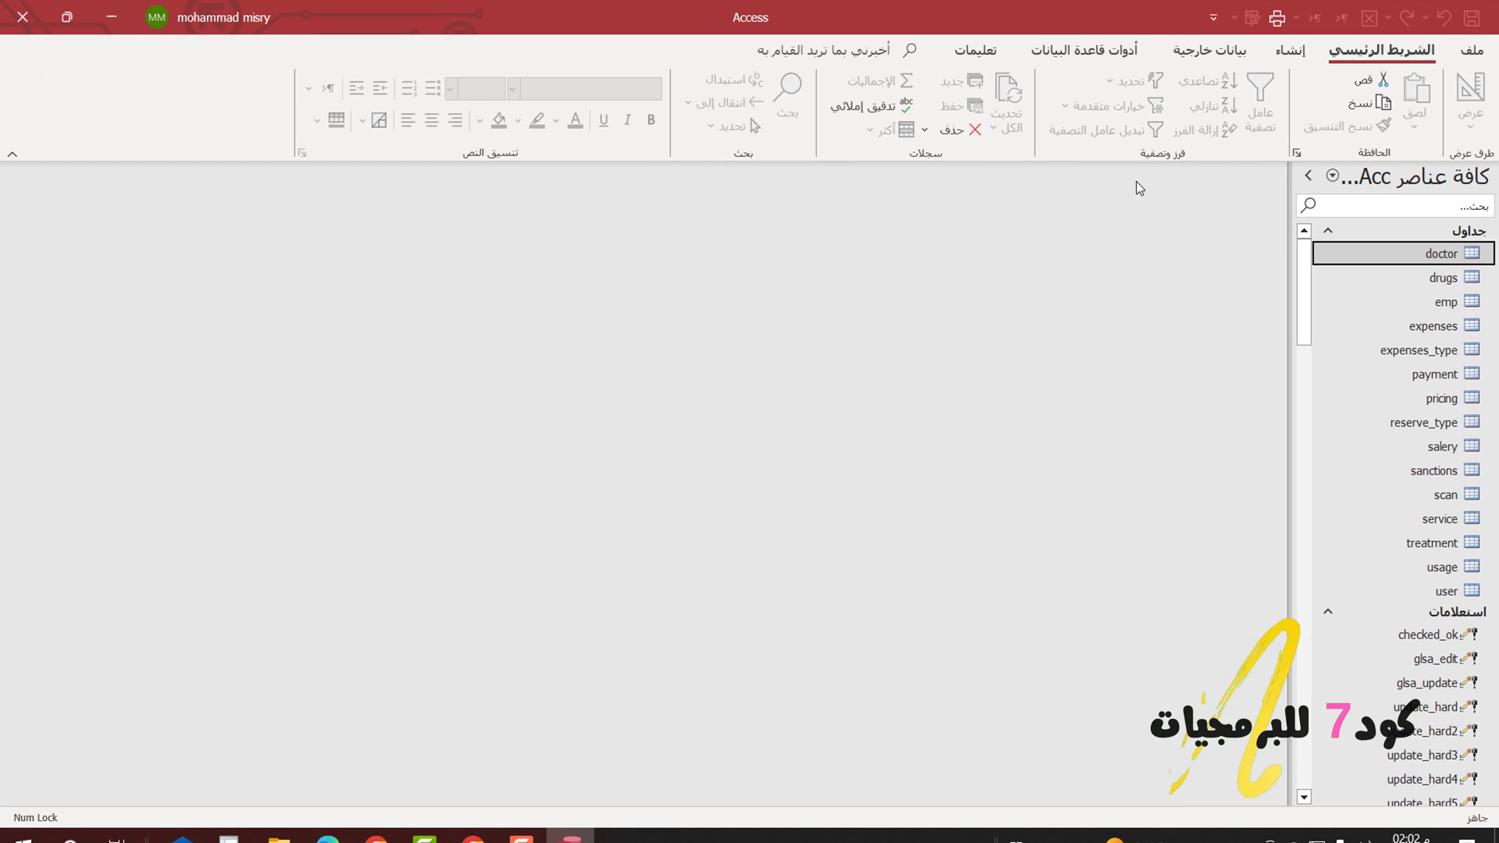
click(1060, 53)
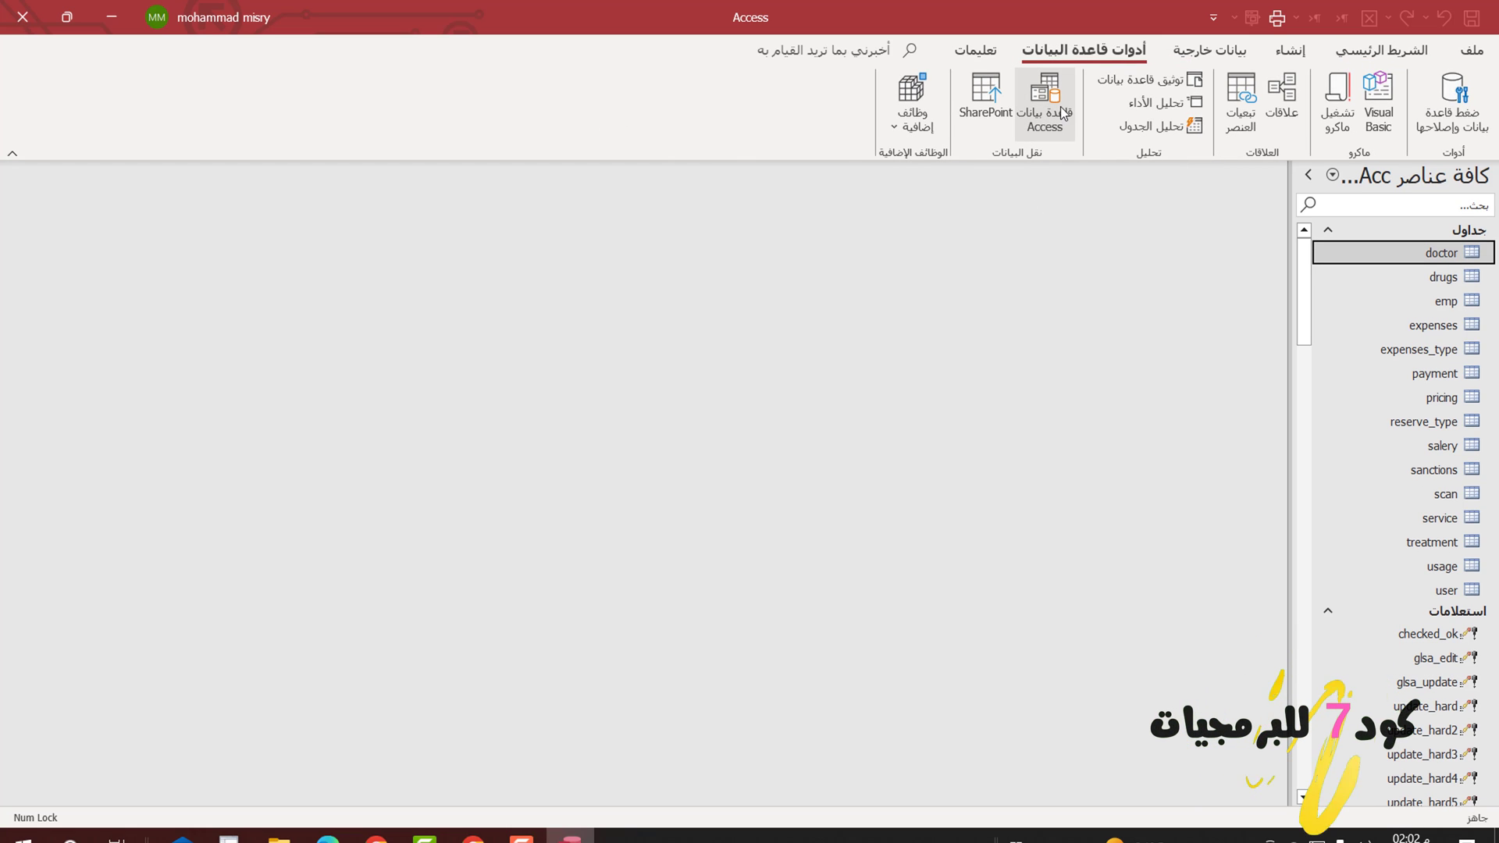
click(1047, 126)
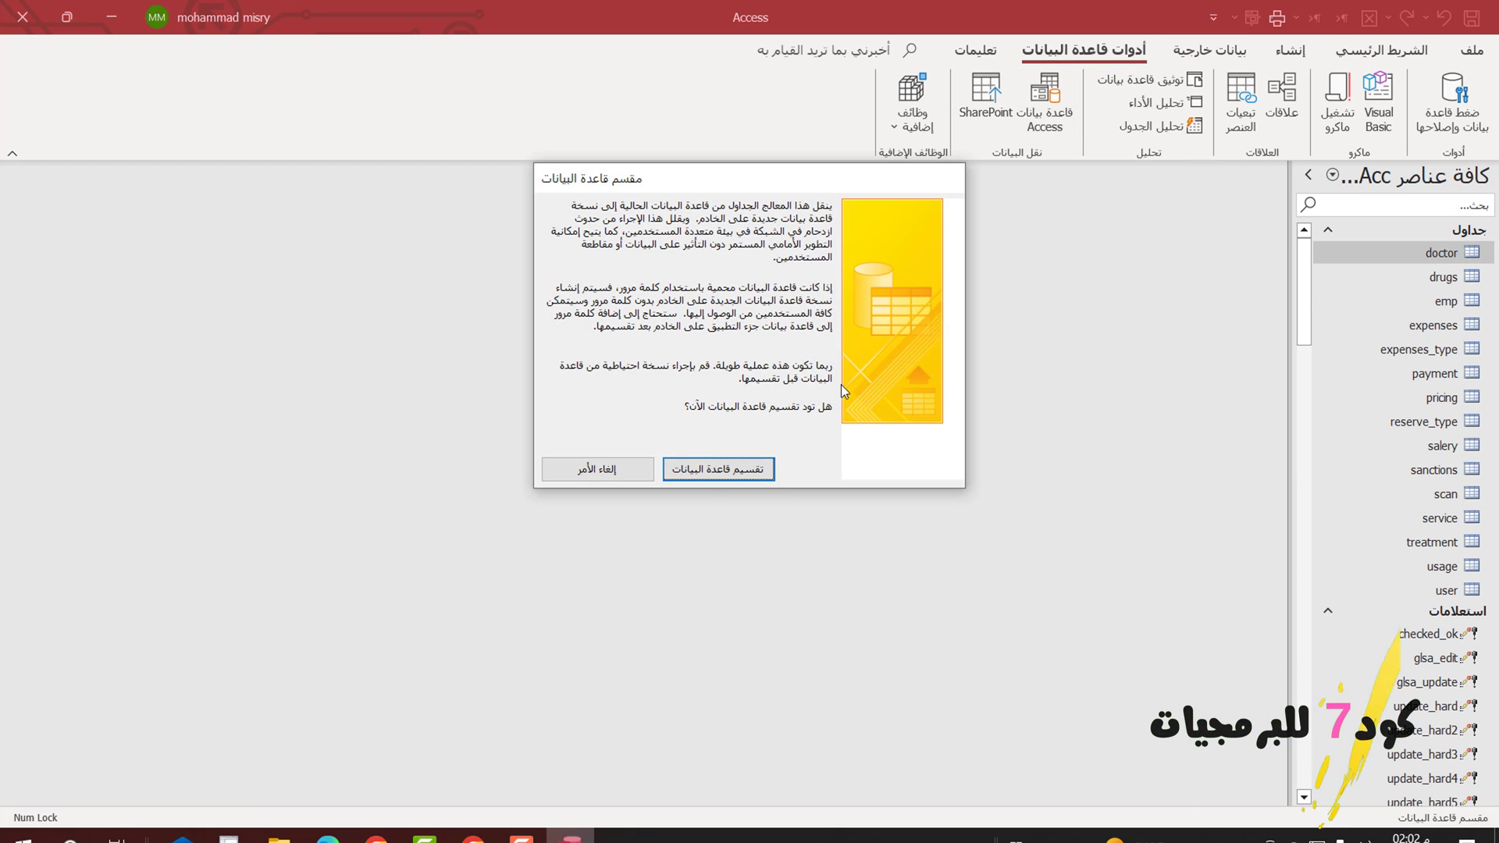
- Save the back-end in the للمشاركة على جوجل folder and split the database
click(720, 476)
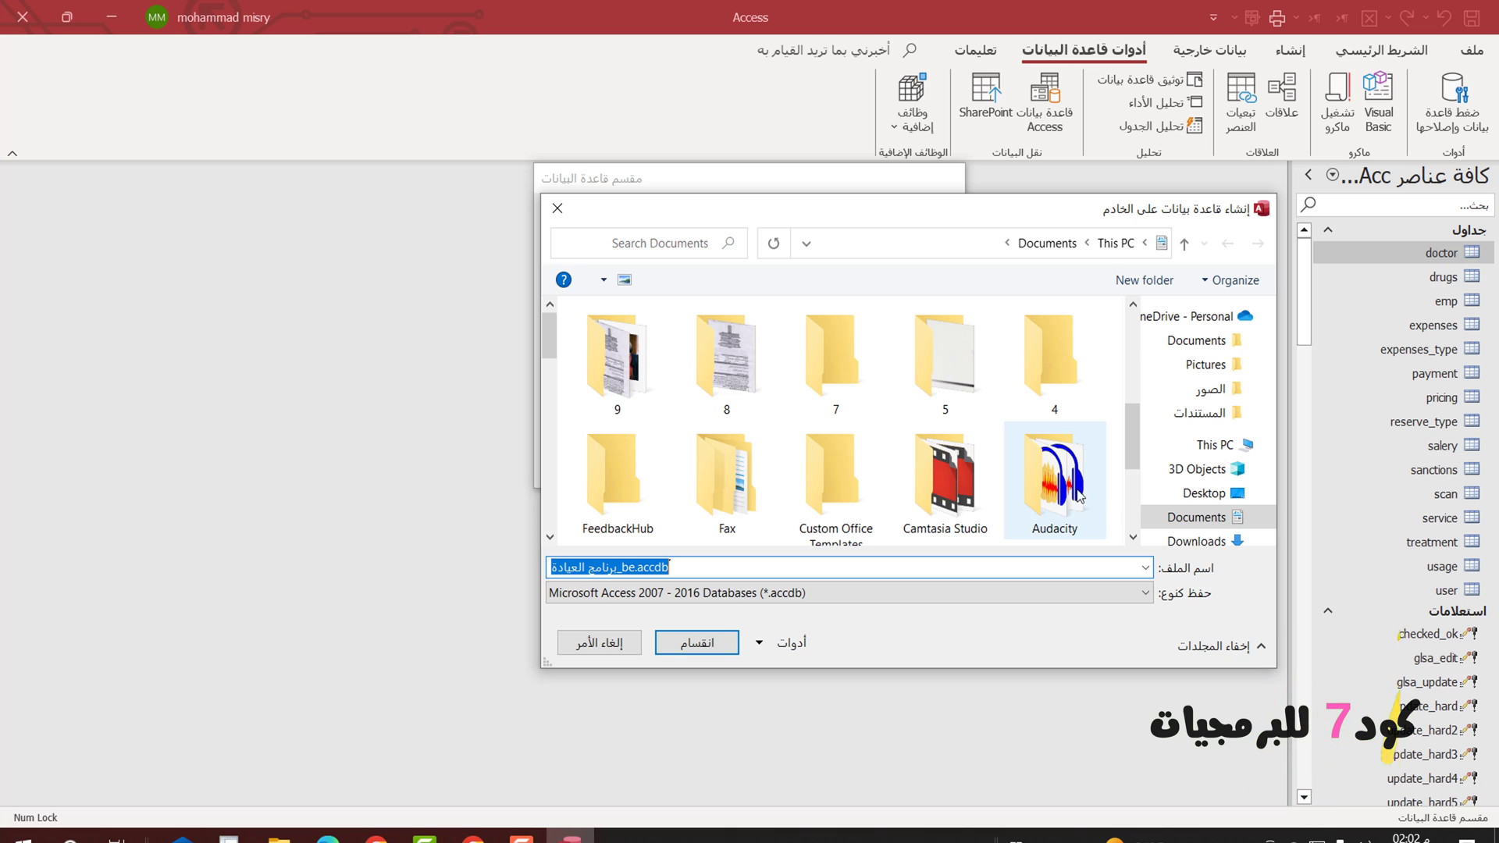
mouse_move(1188, 468)
scroll(1202, 452, up, 5)
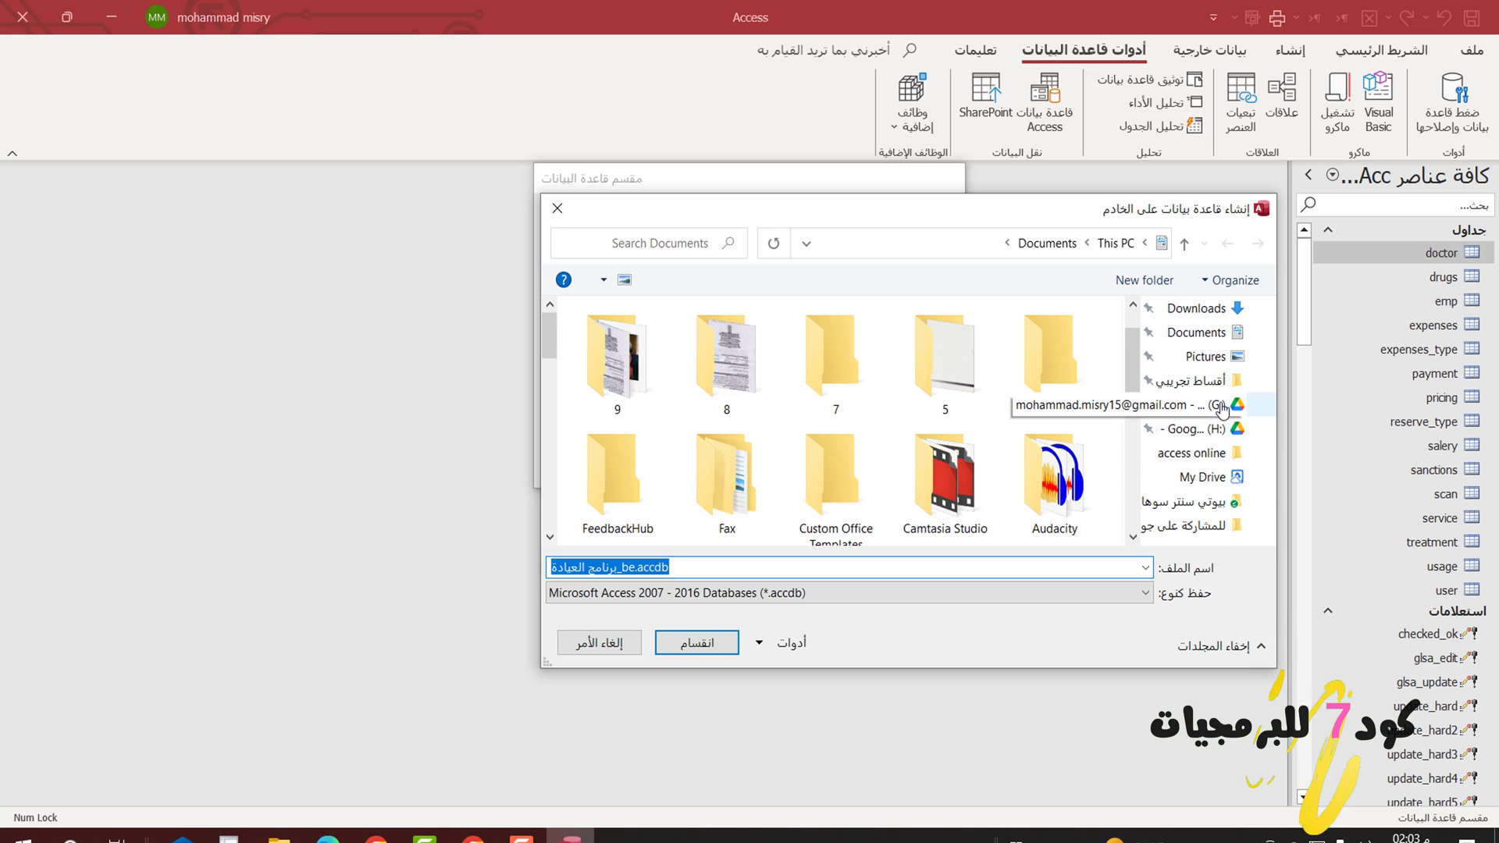
click(1185, 527)
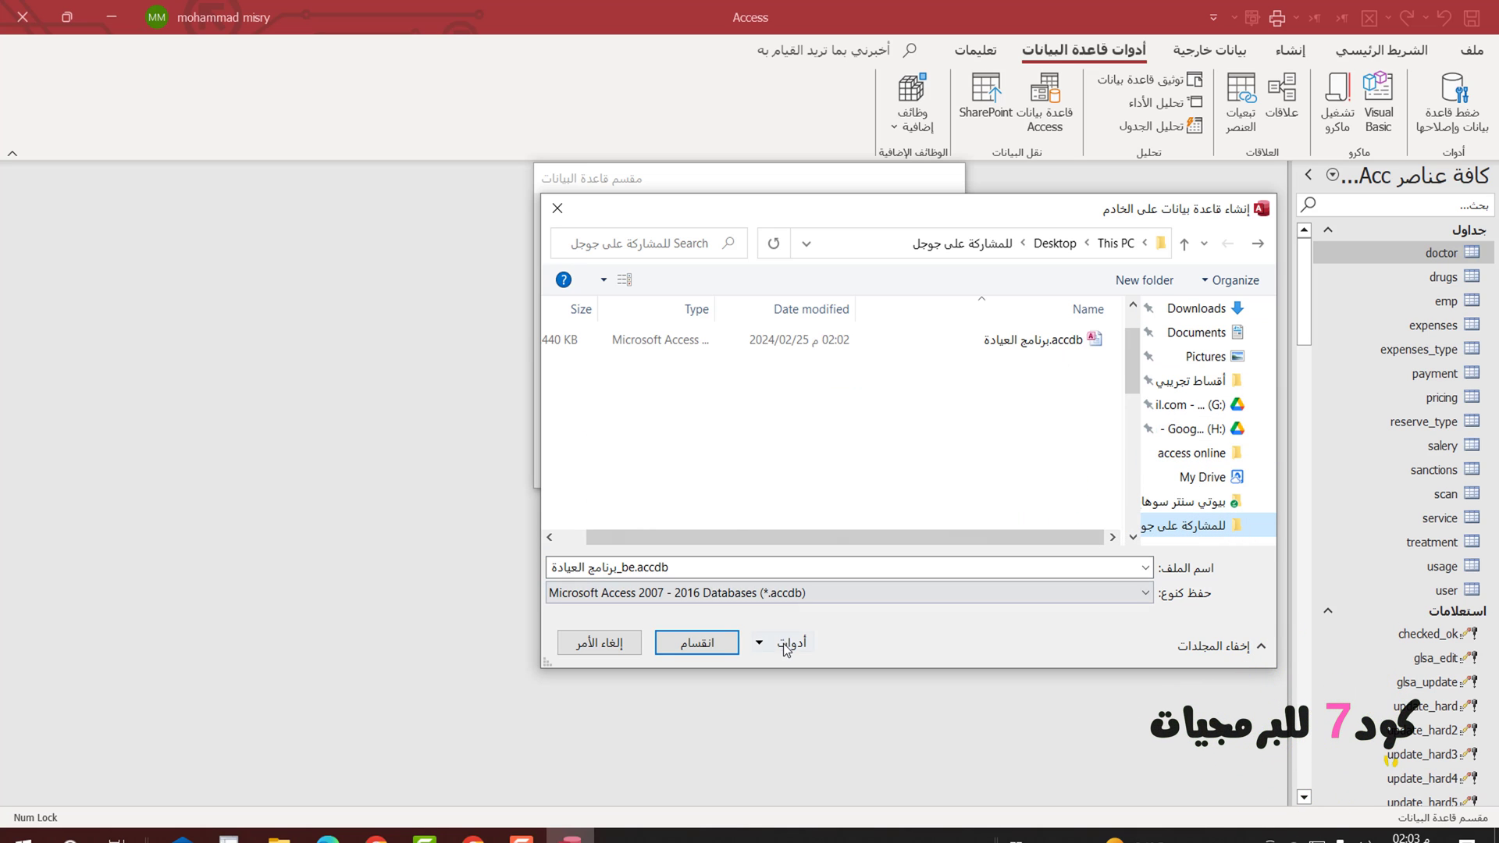
click(697, 647)
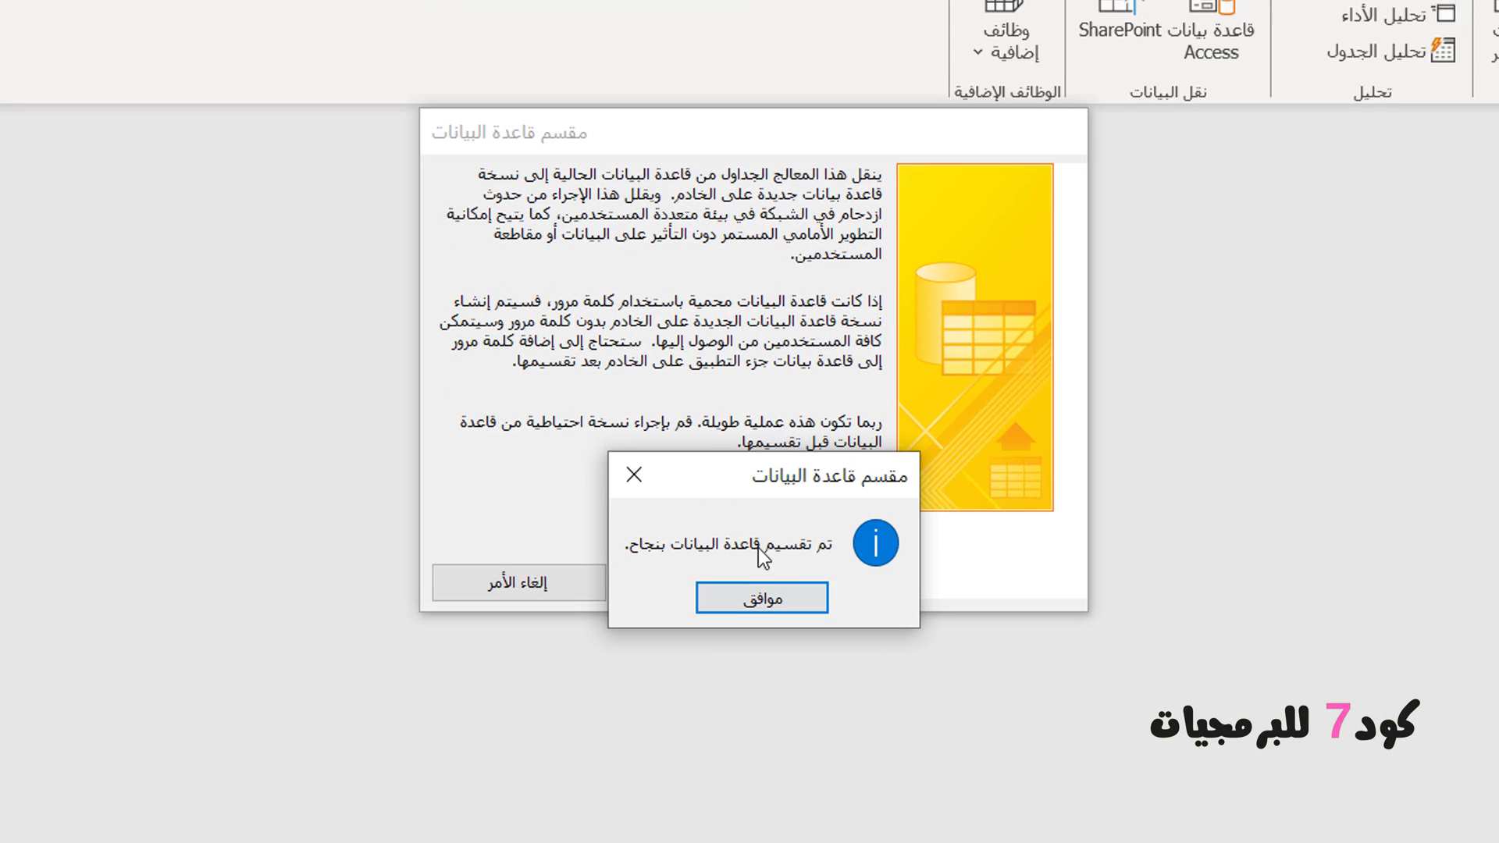
click(765, 638)
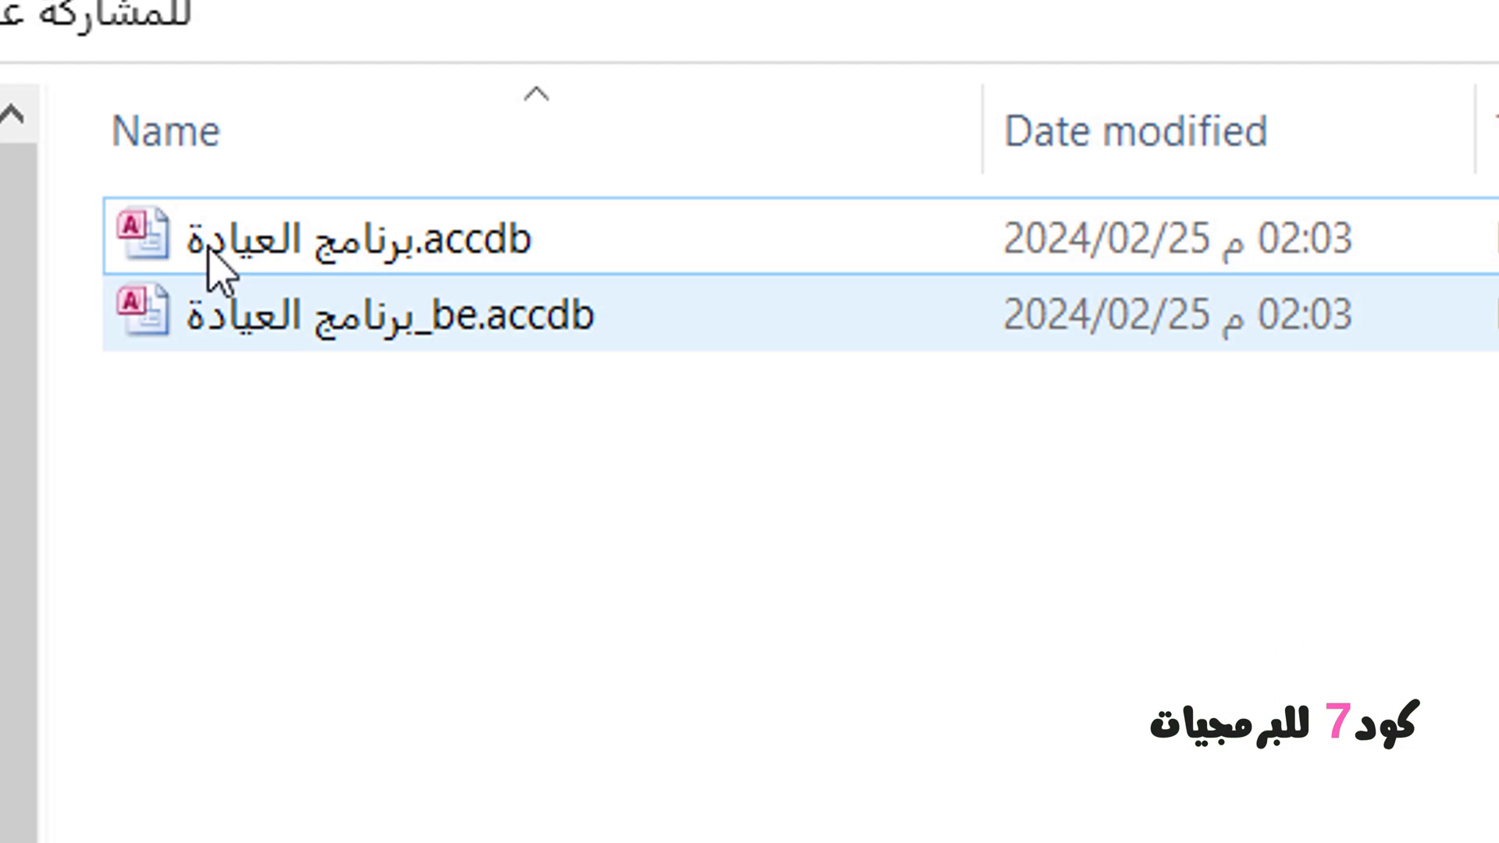
click(112, 262)
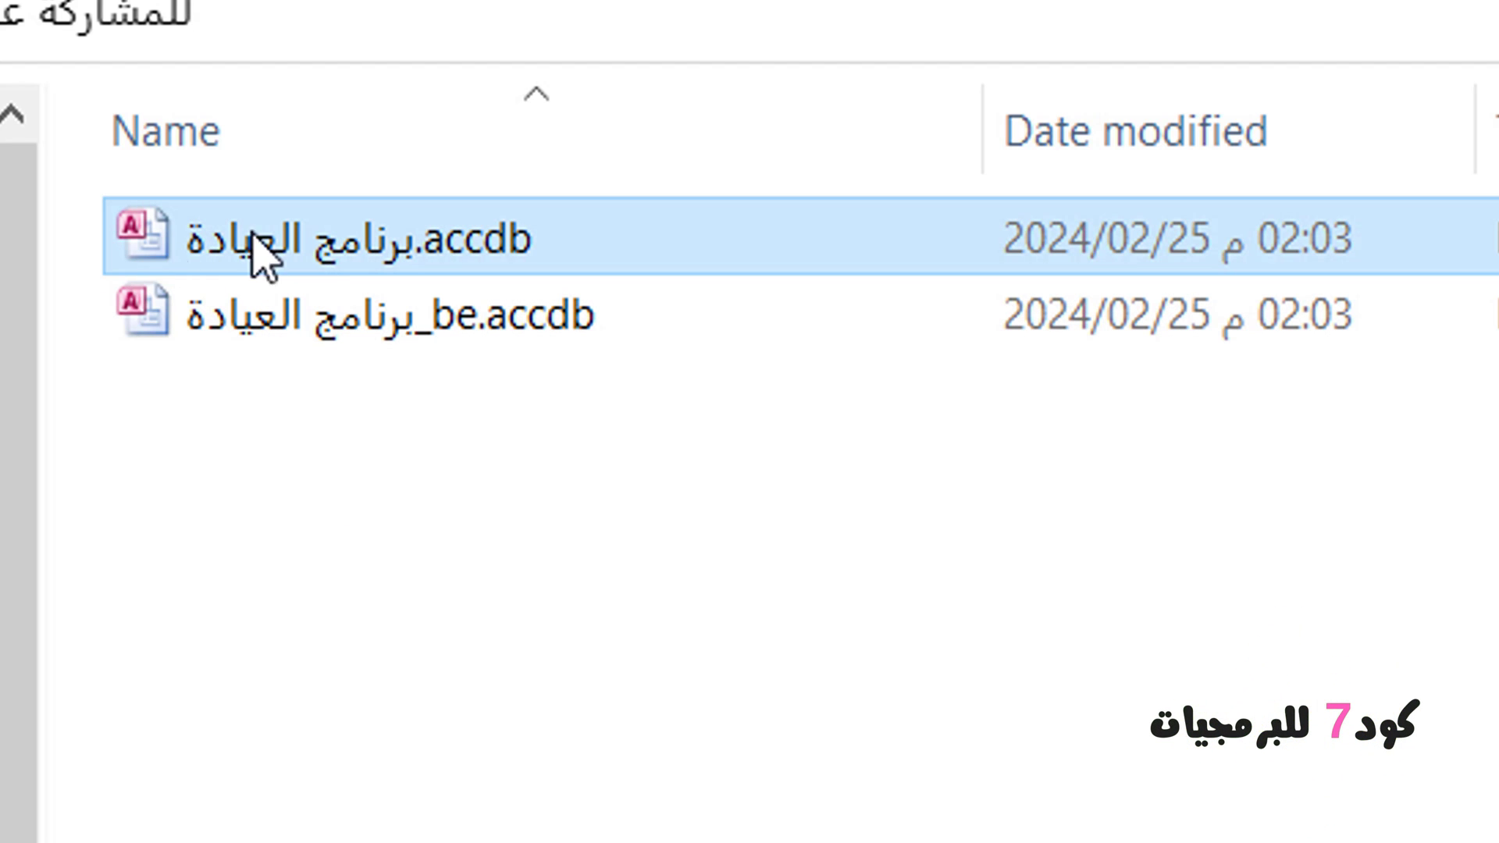
click(441, 334)
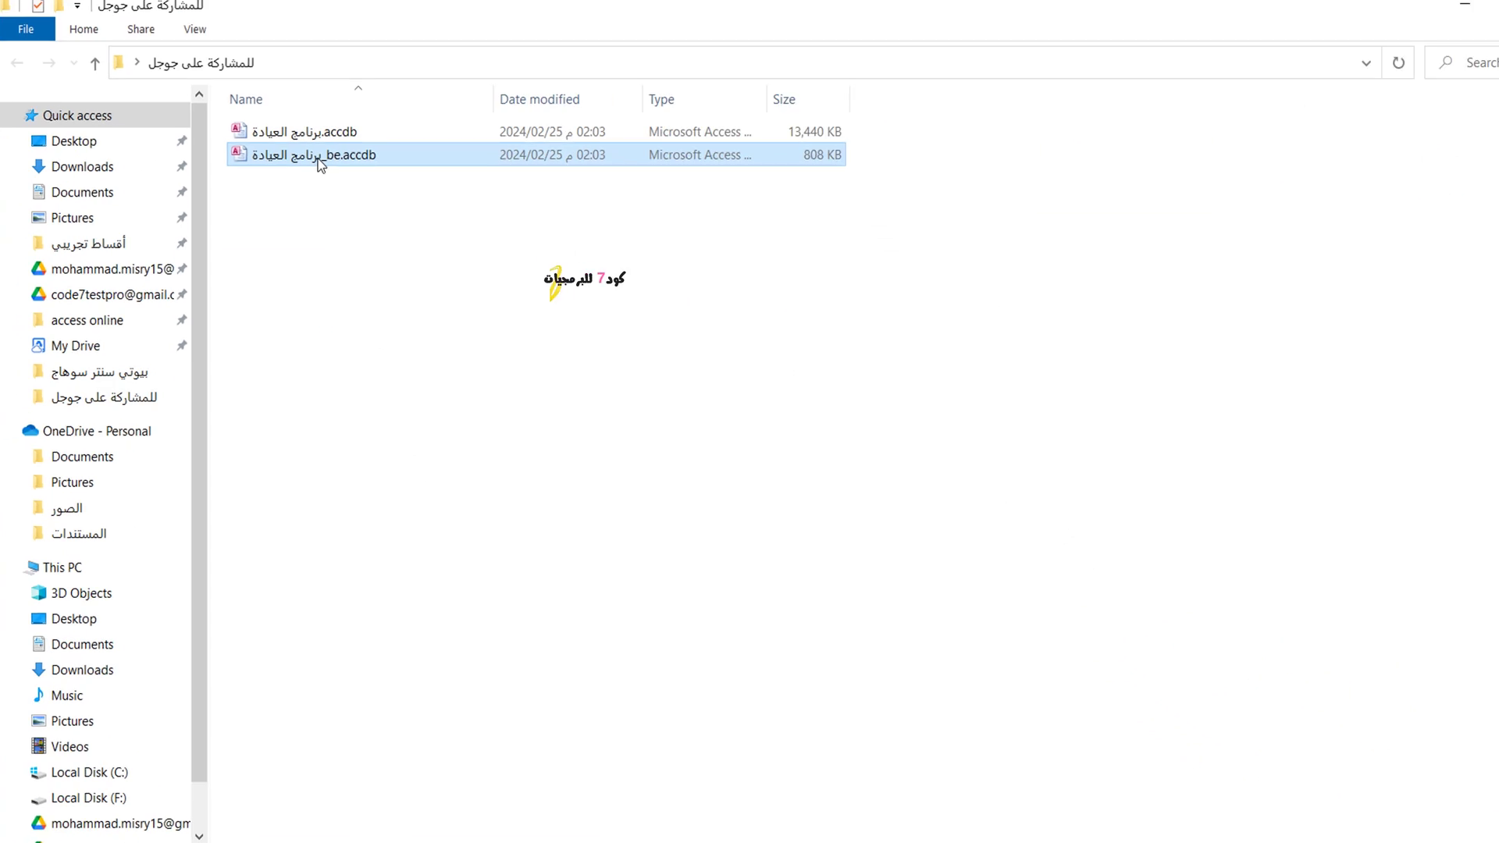
double_click(406, 336)
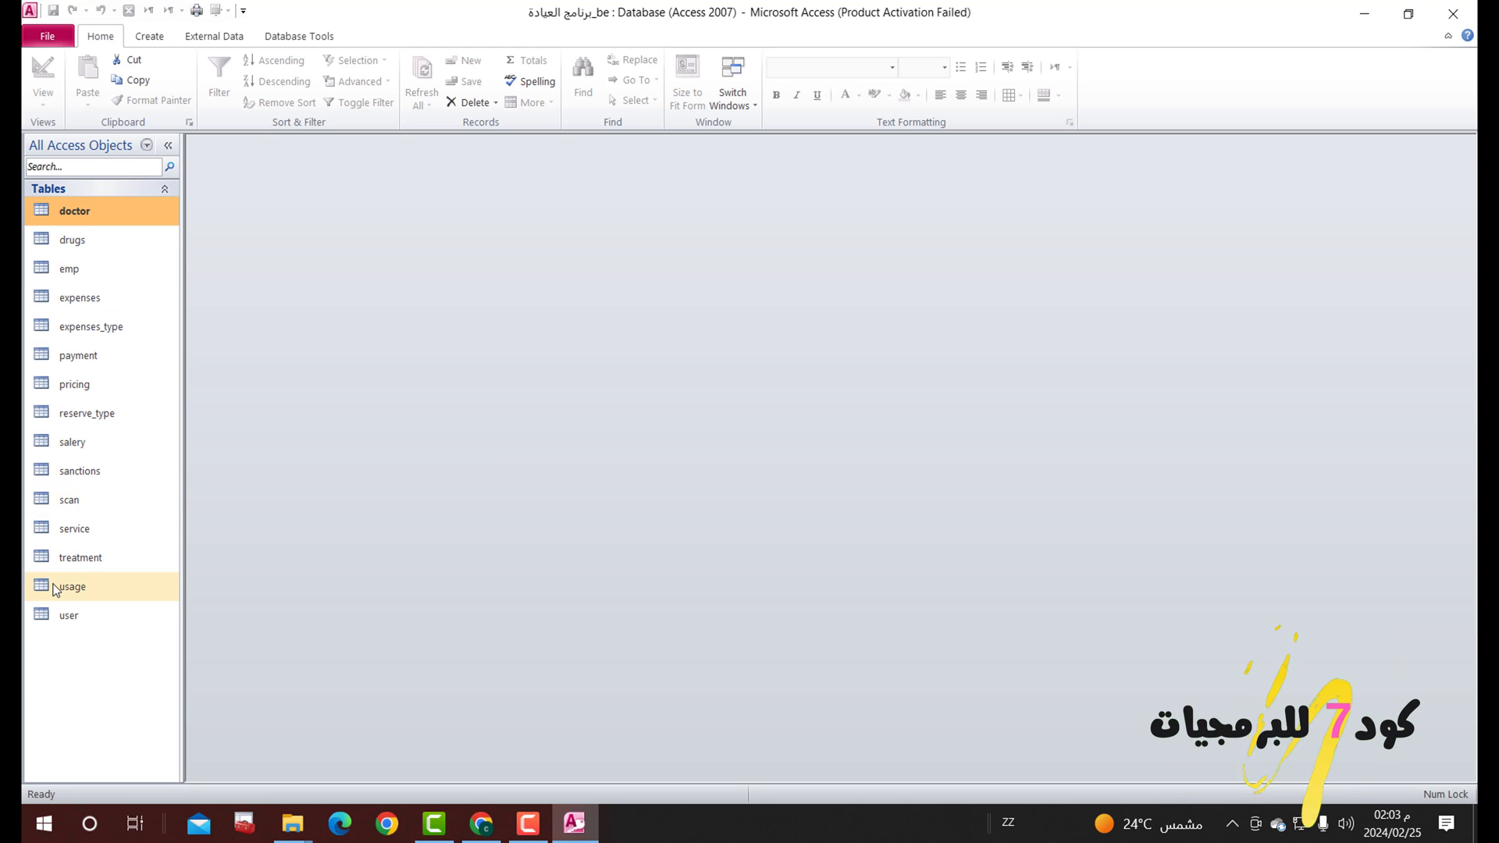
click(67, 431)
click(69, 269)
click(280, 157)
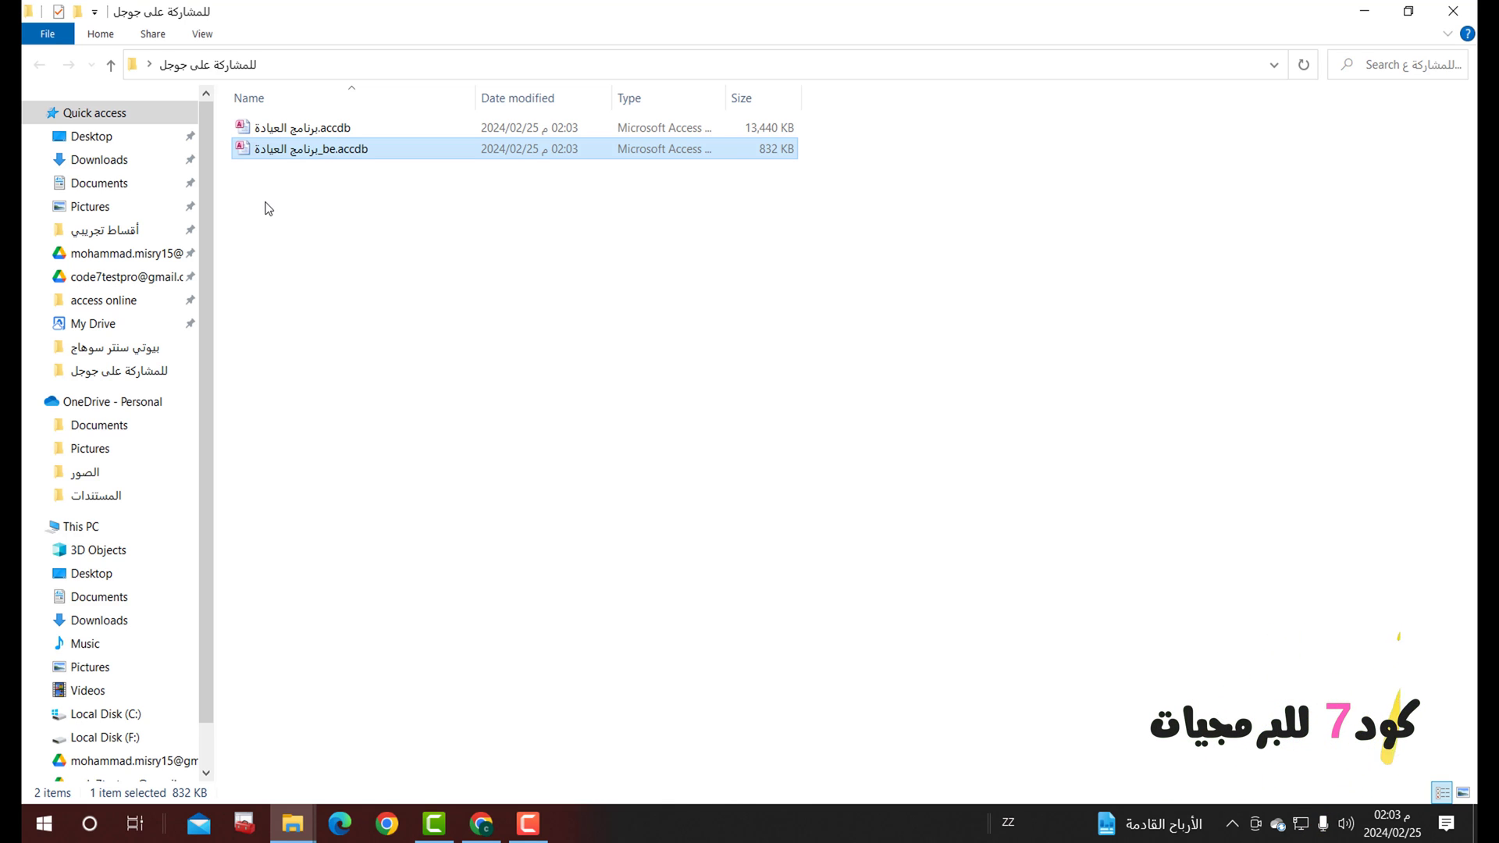
scroll(171, 639, down, 1)
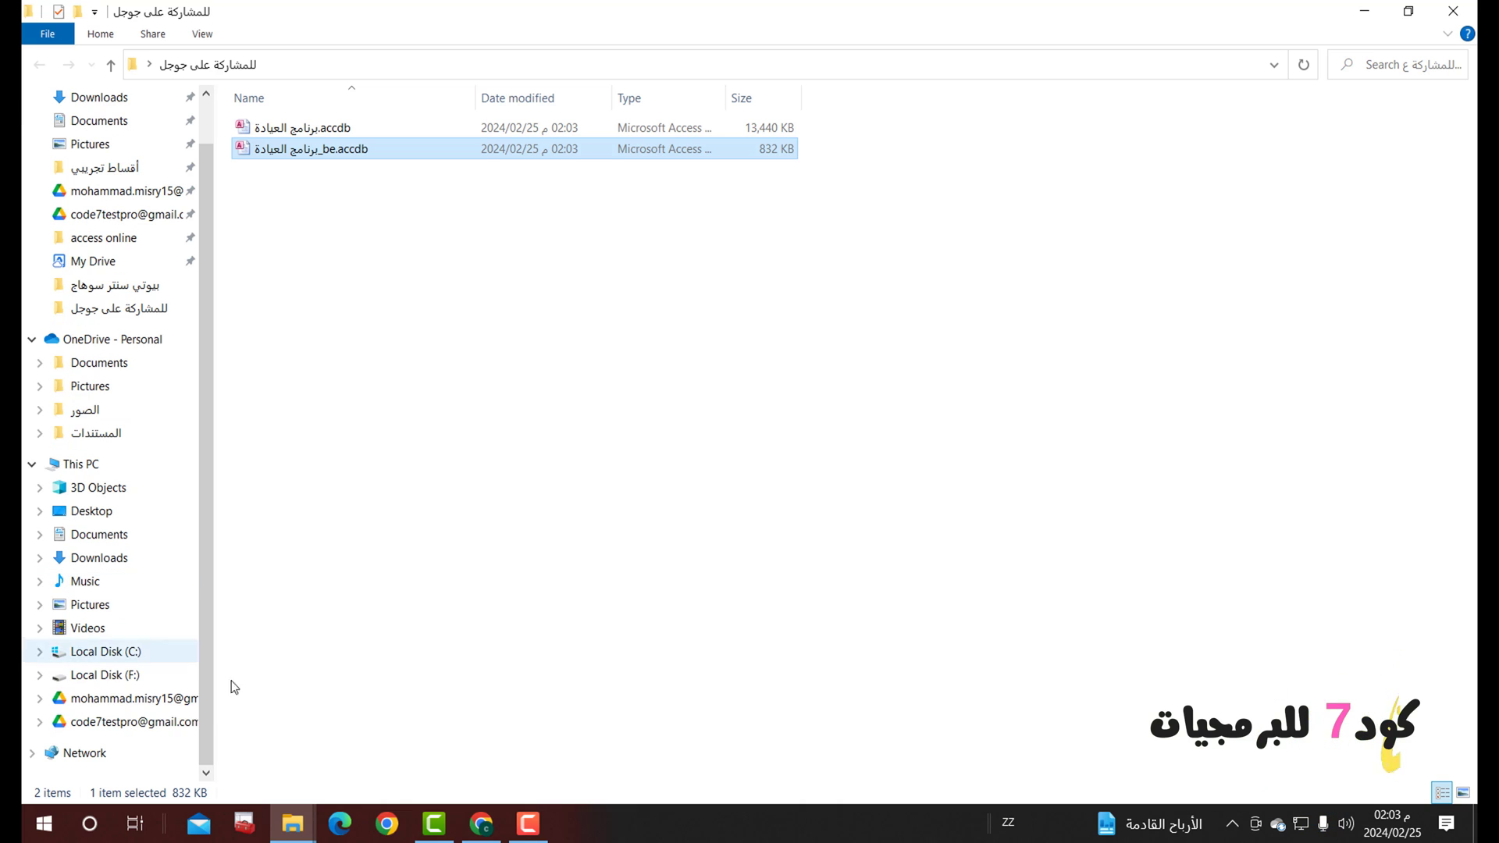
click(84, 726)
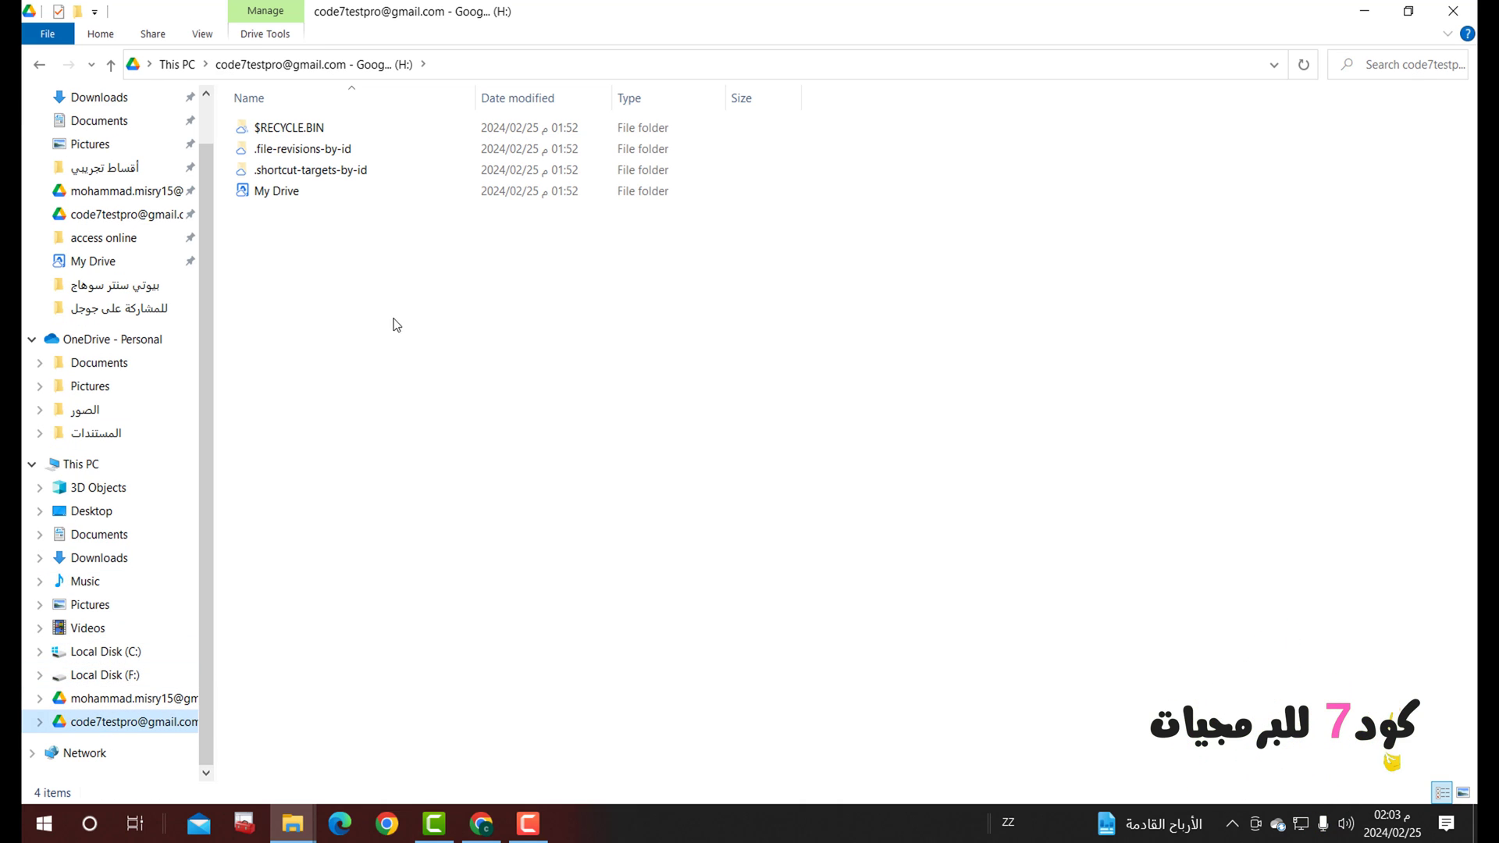
double_click(278, 192)
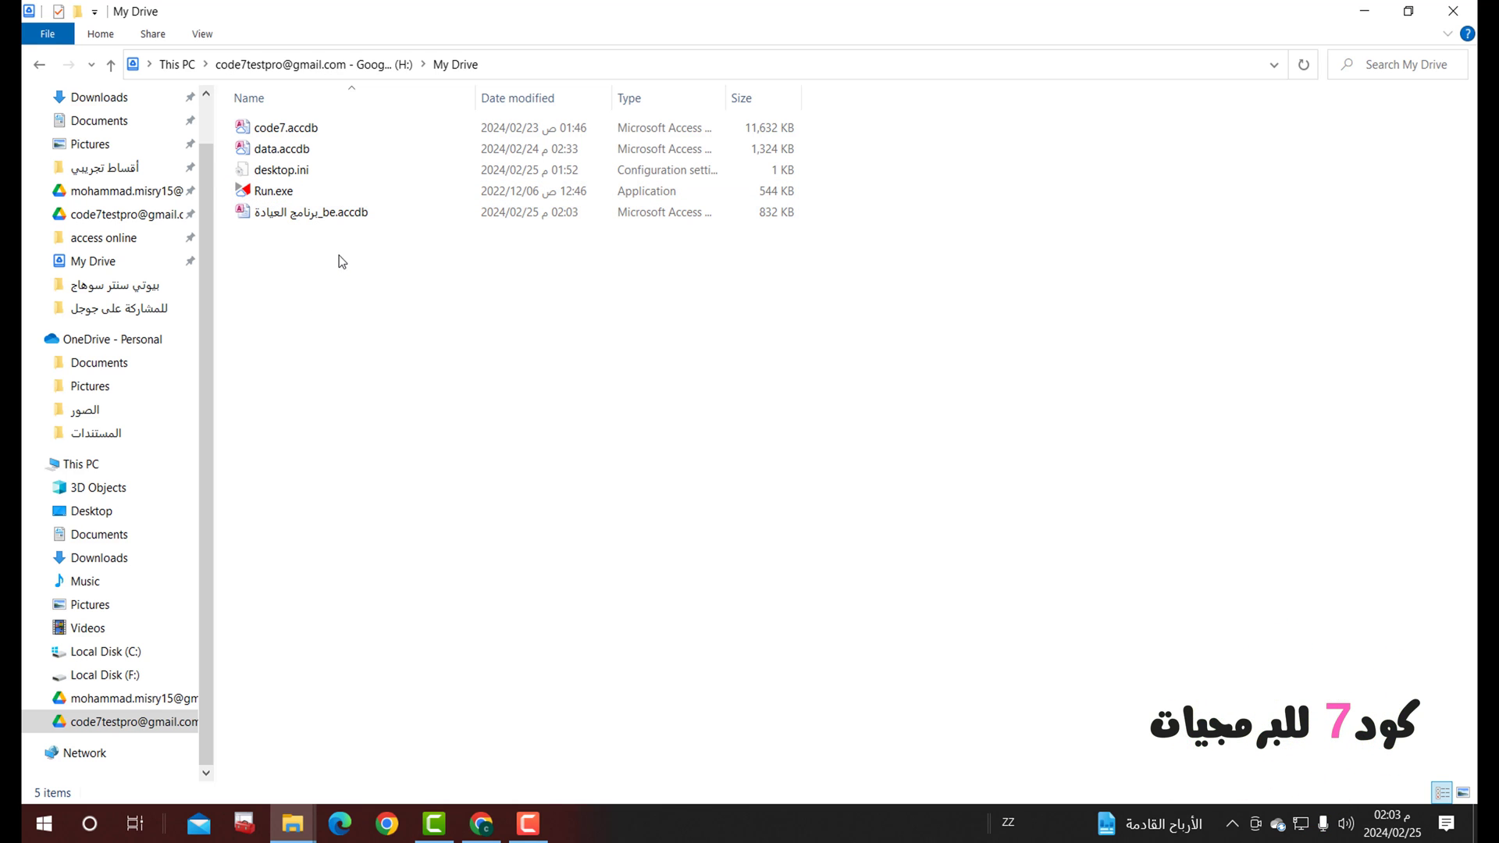
click(337, 214)
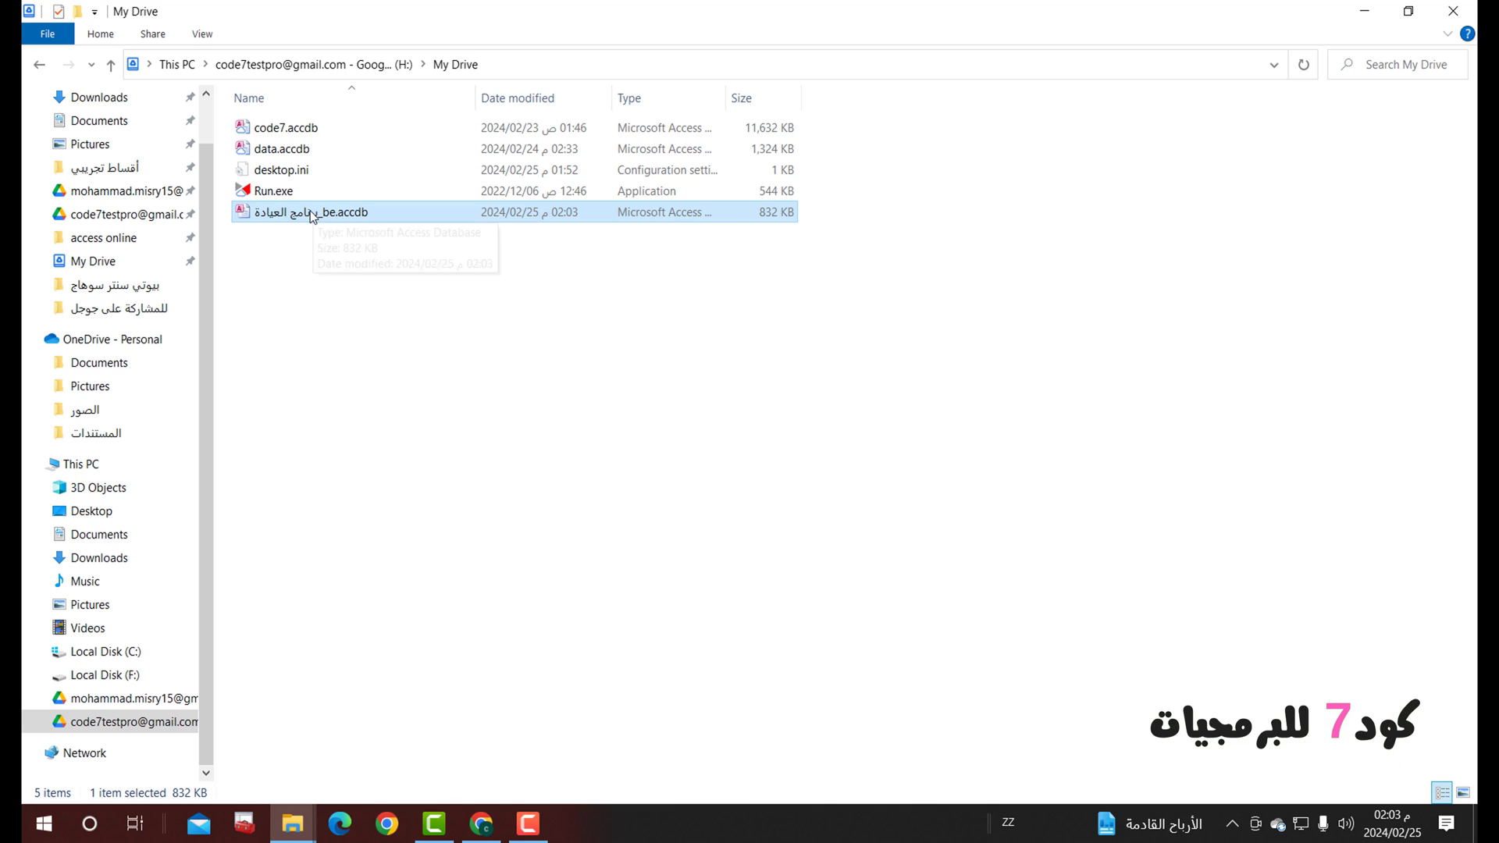
click(1453, 11)
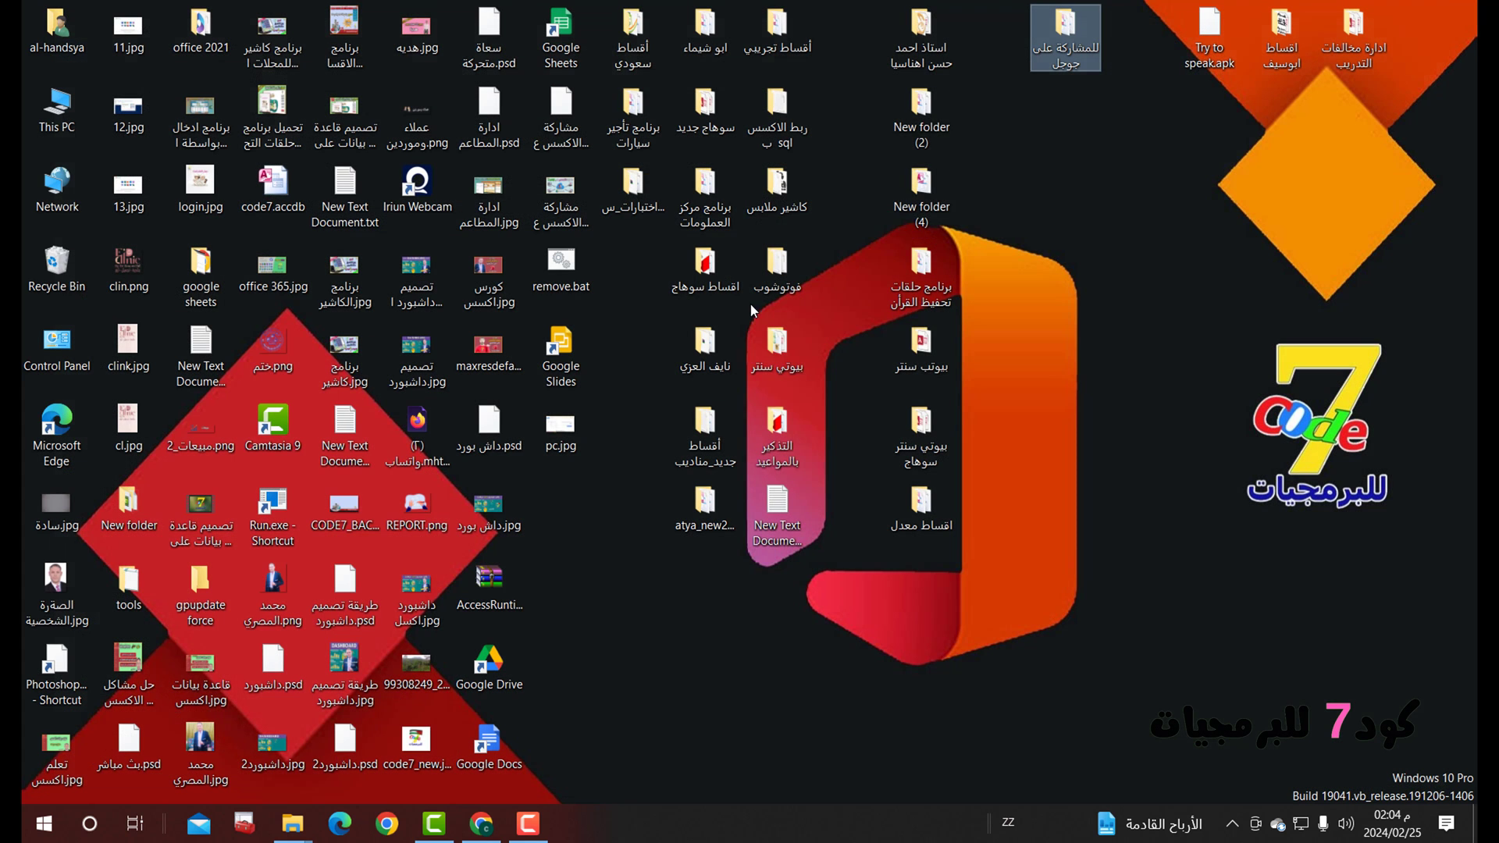
double_click(1043, 35)
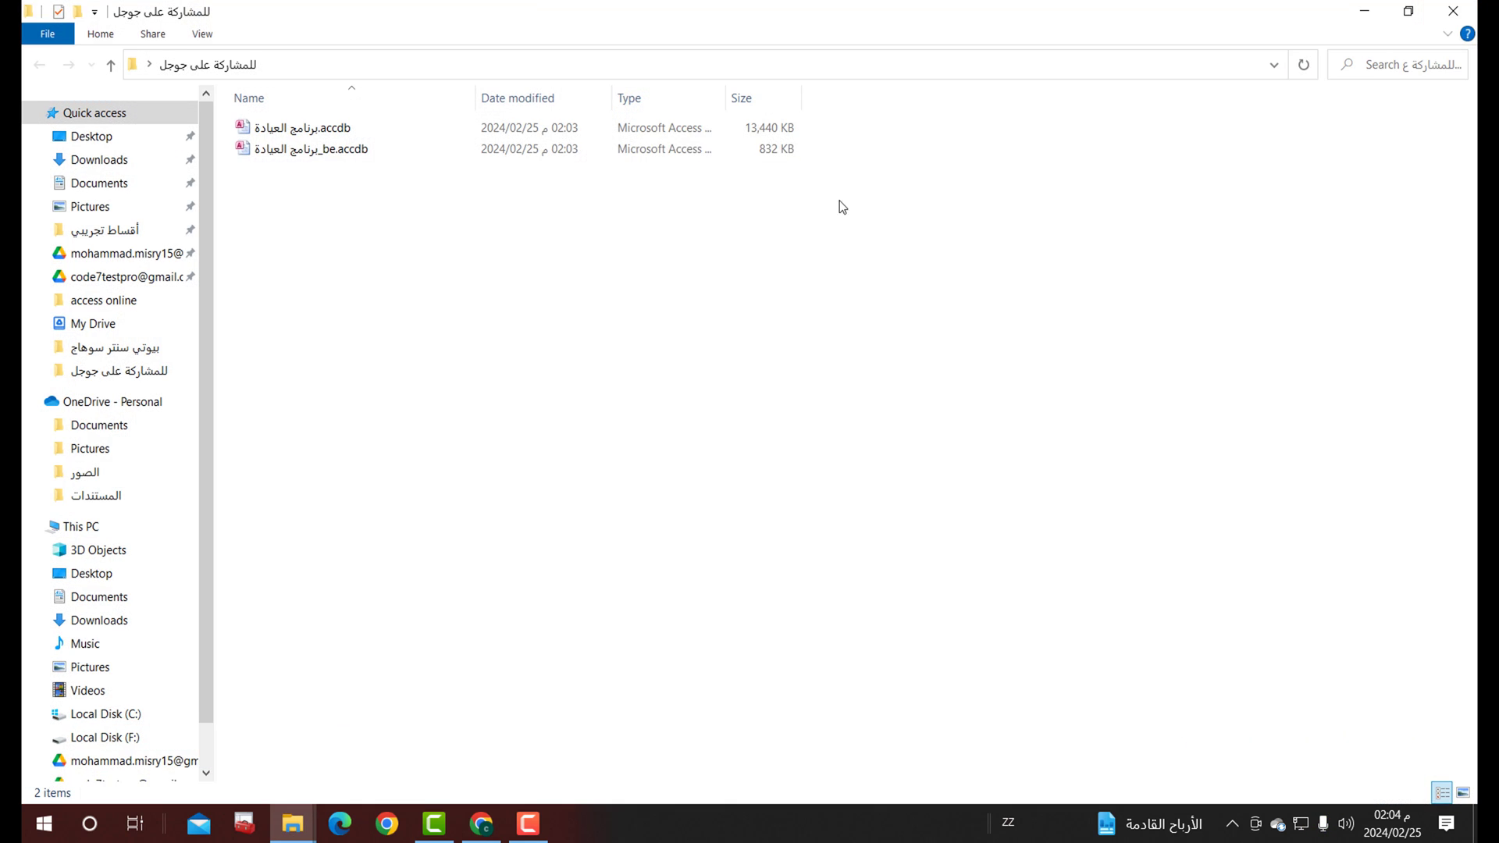
click(264, 130)
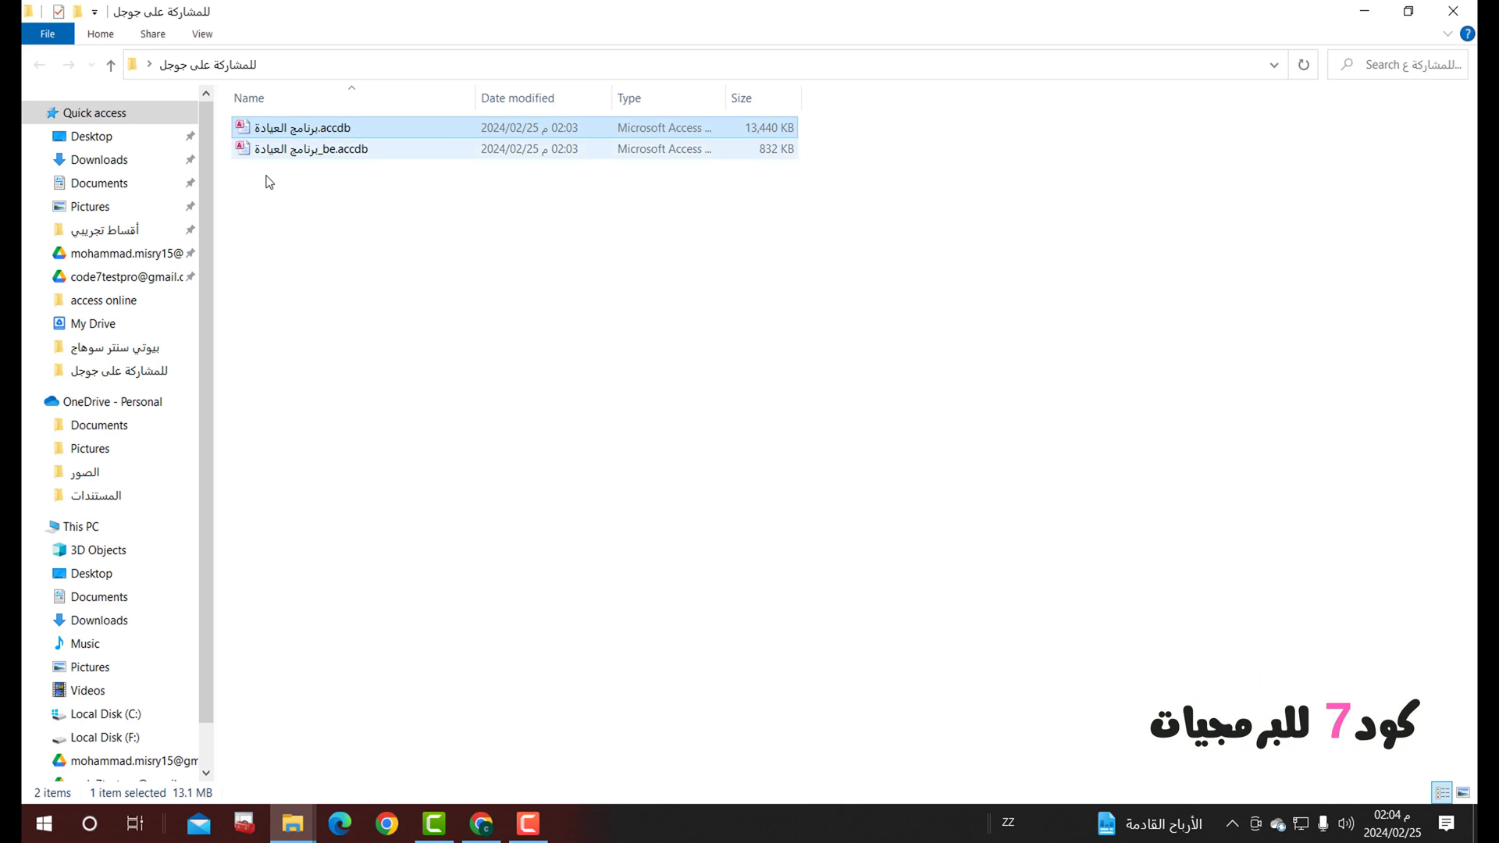
click(284, 150)
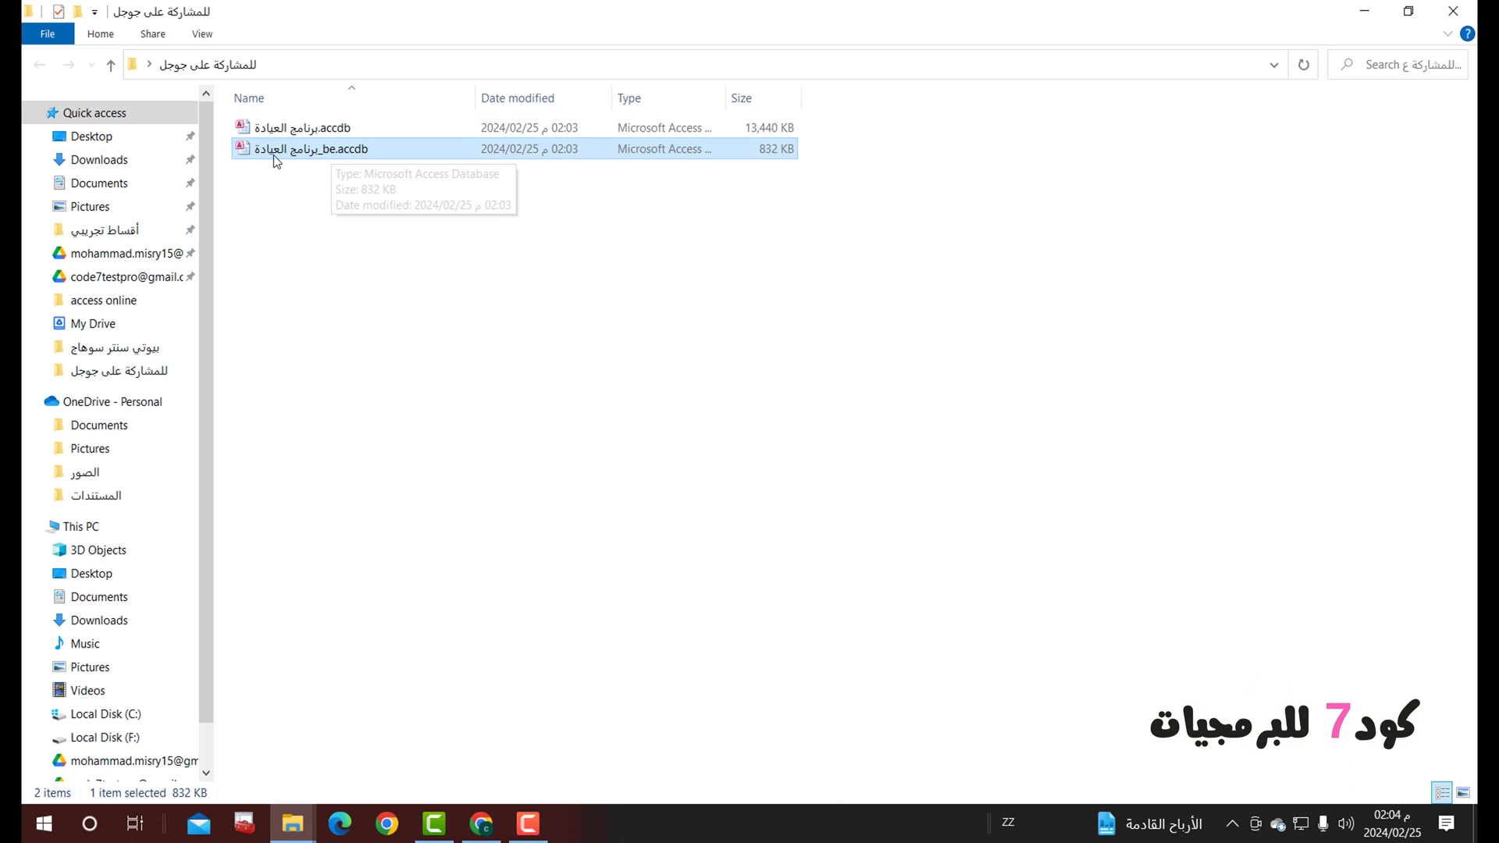
- Open the front-end برنامج العيادة.accdb and select all tables from doctor through user
click(258, 129)
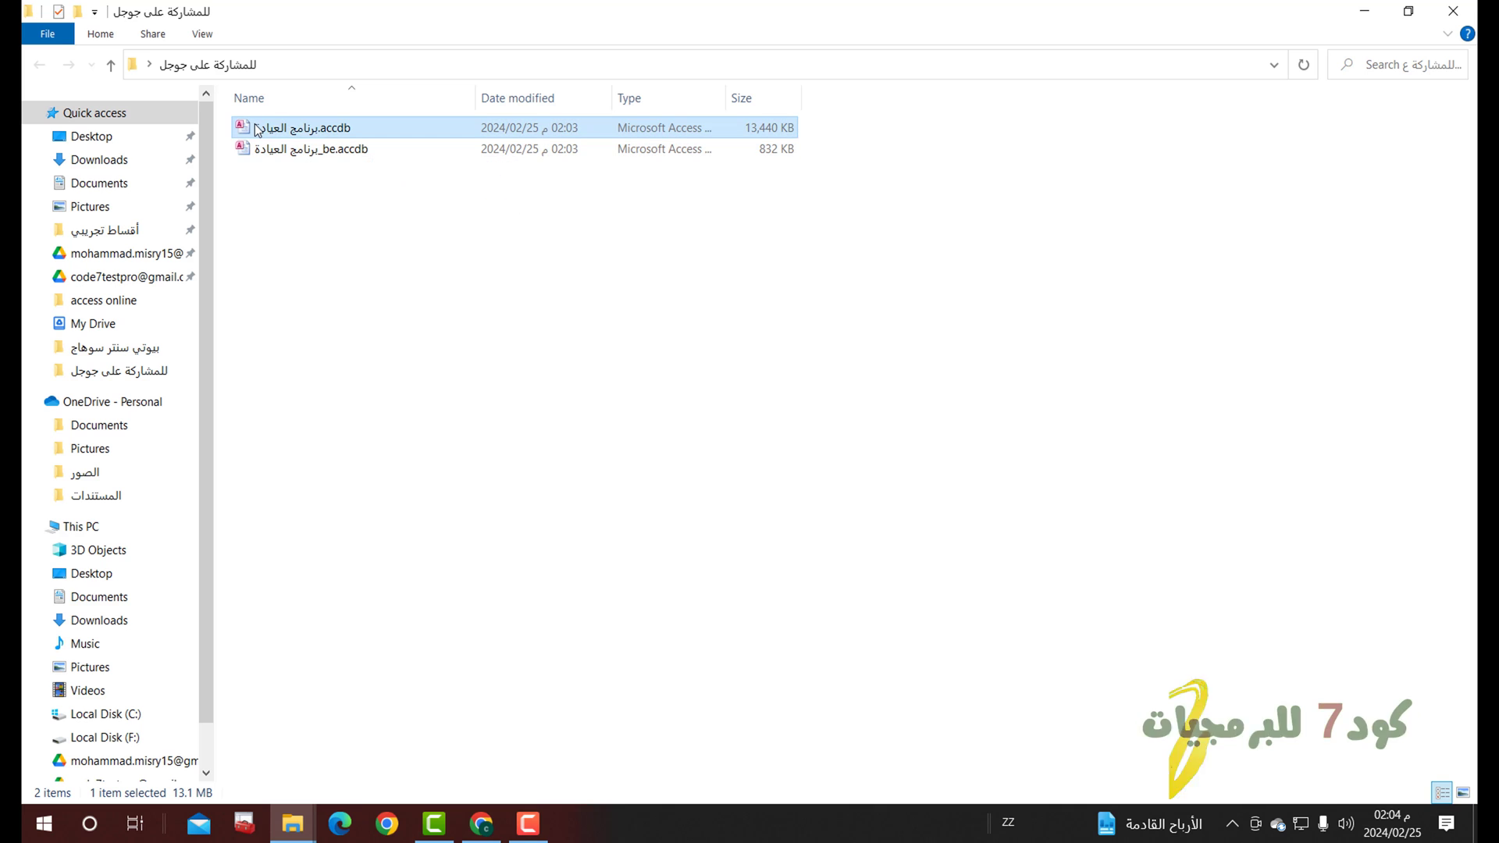
double_click(257, 129)
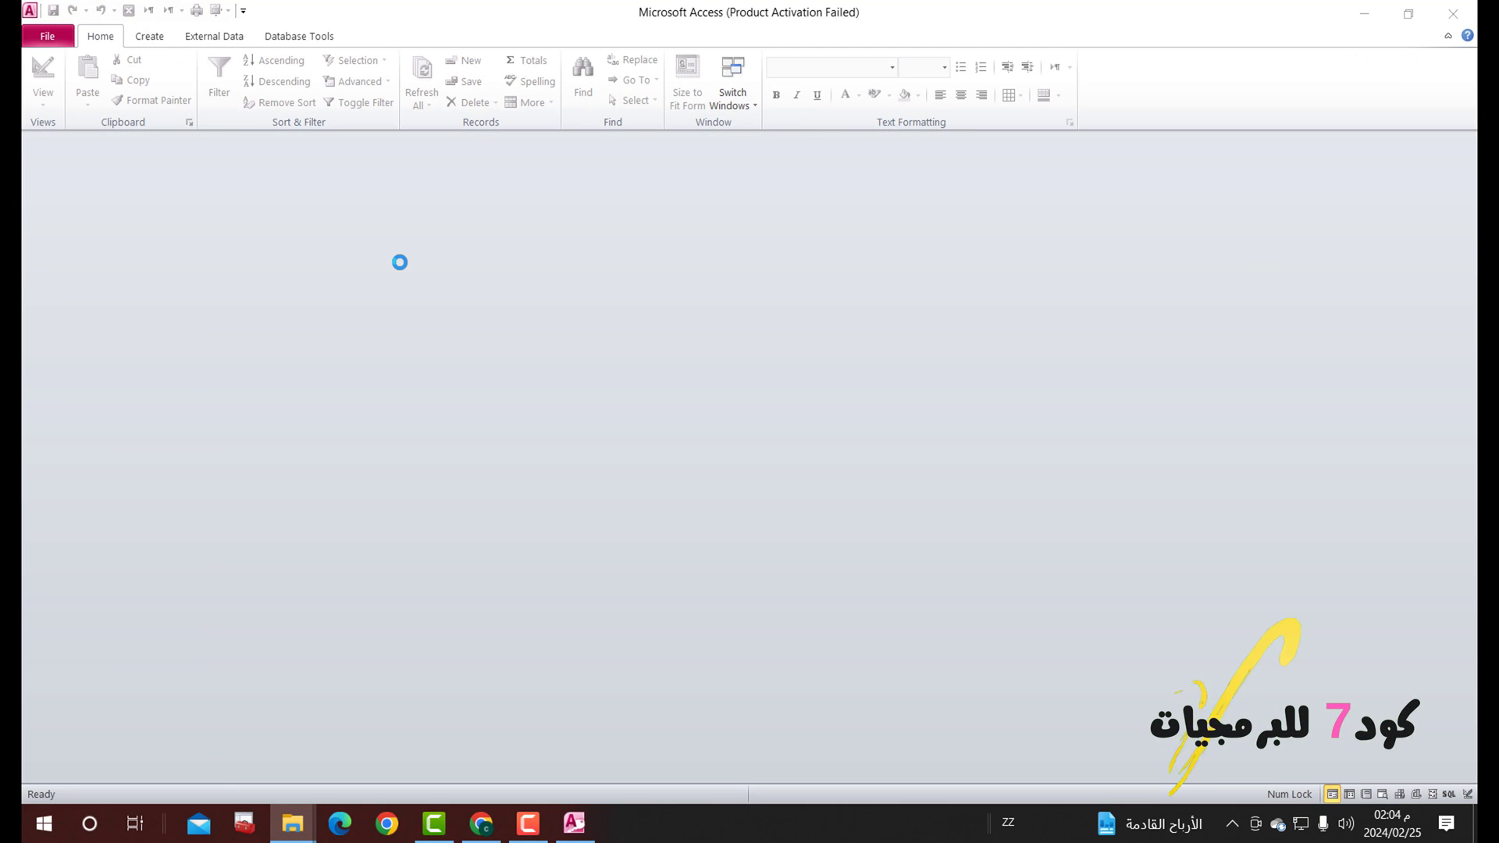
click(86, 297)
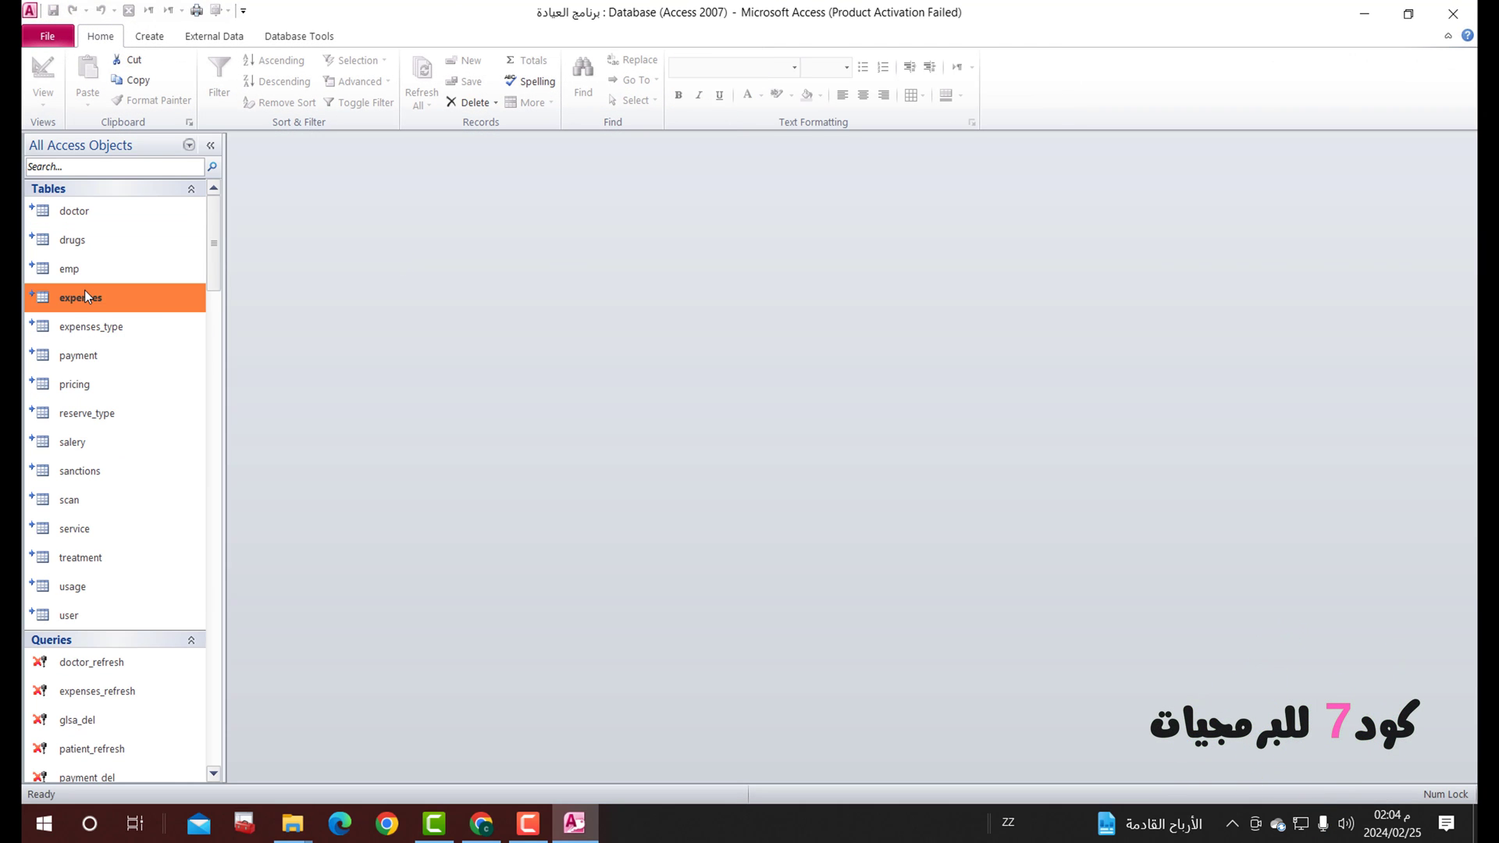
click(88, 219)
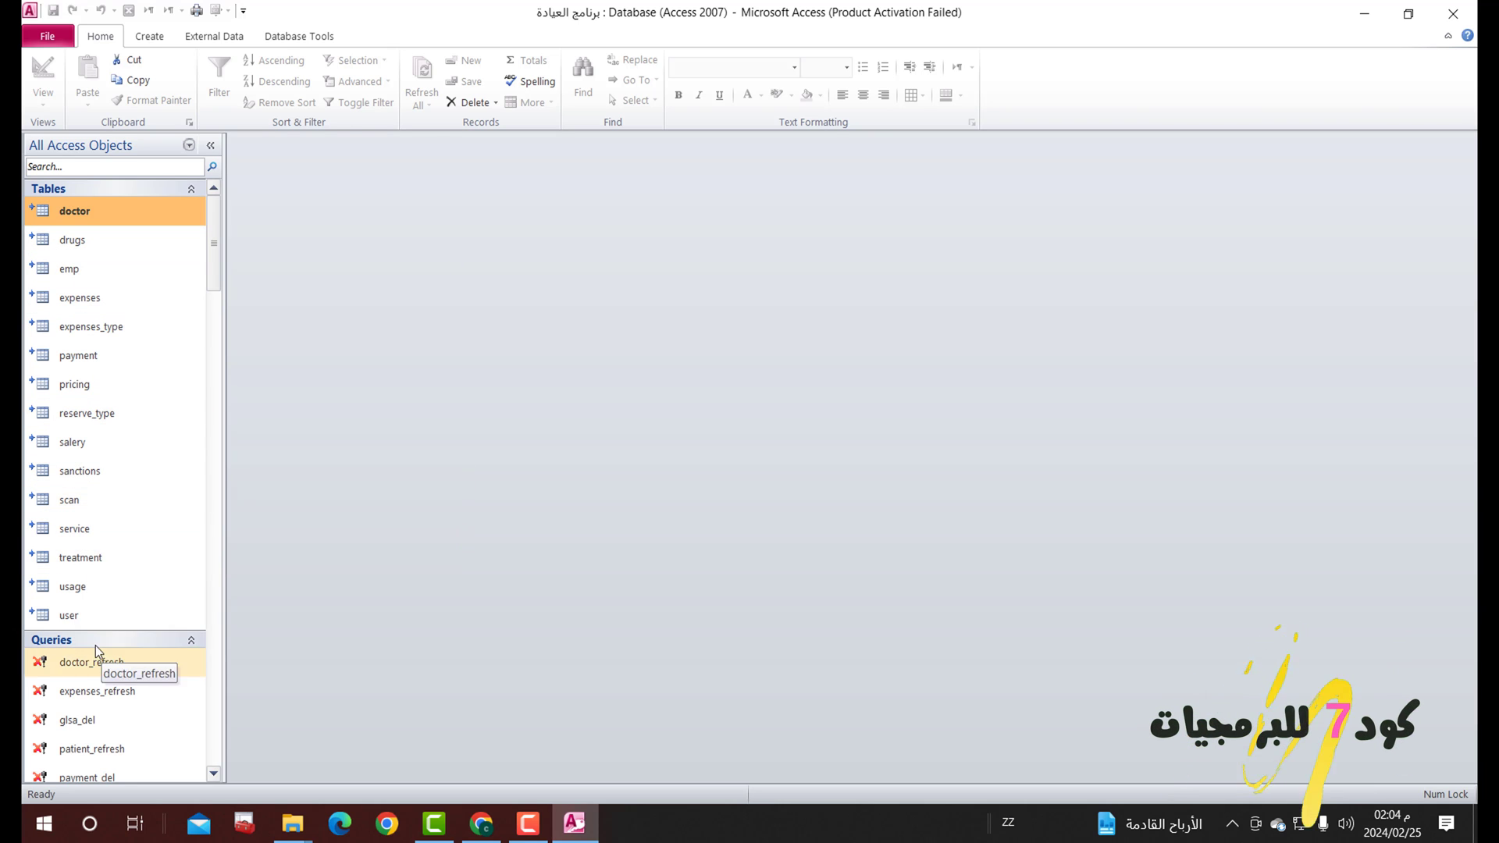
shift+click(69, 614)
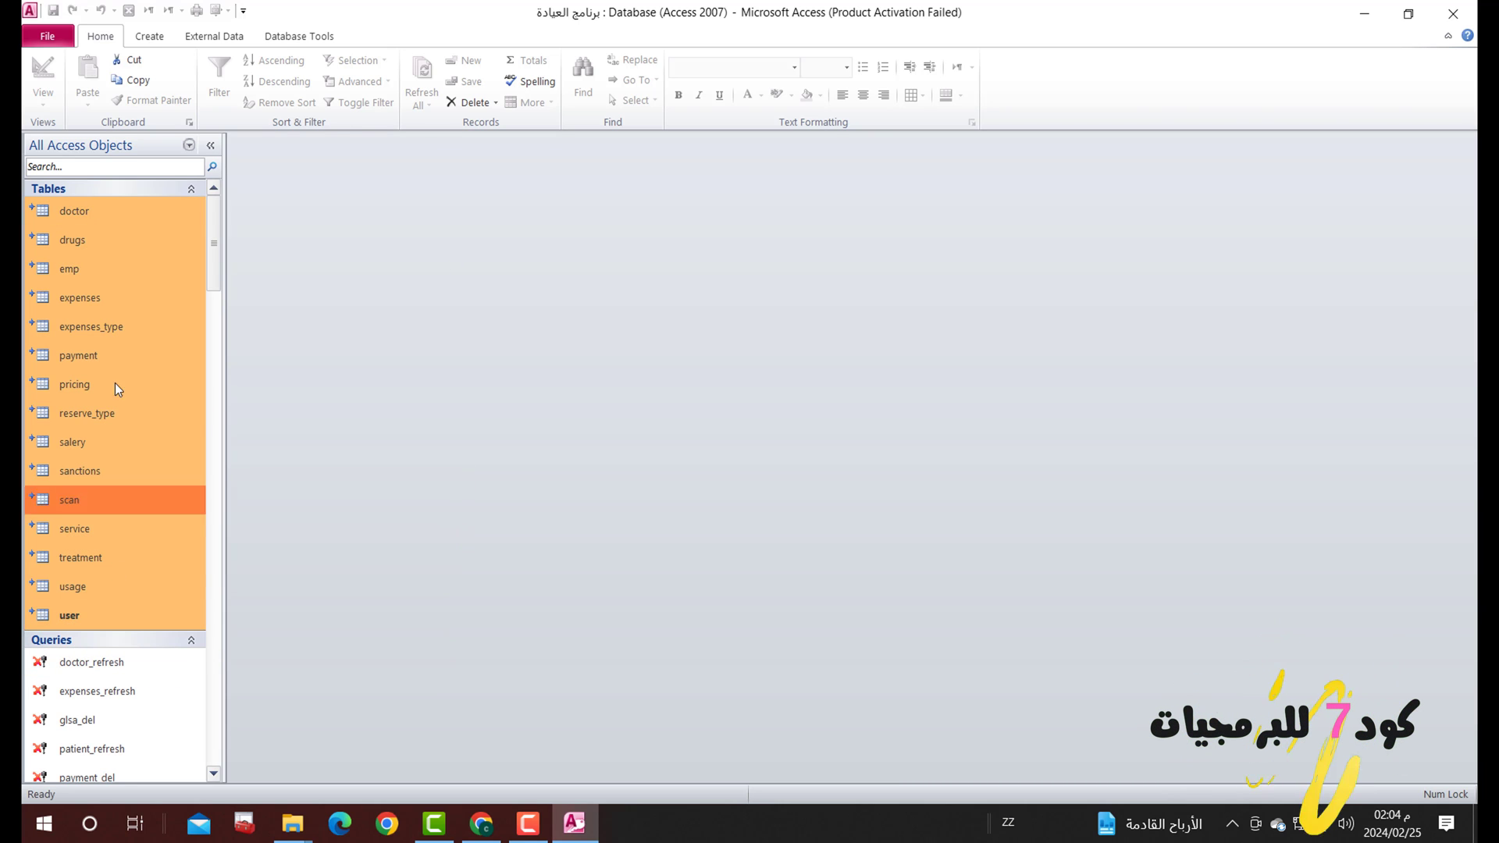
right_click(111, 274)
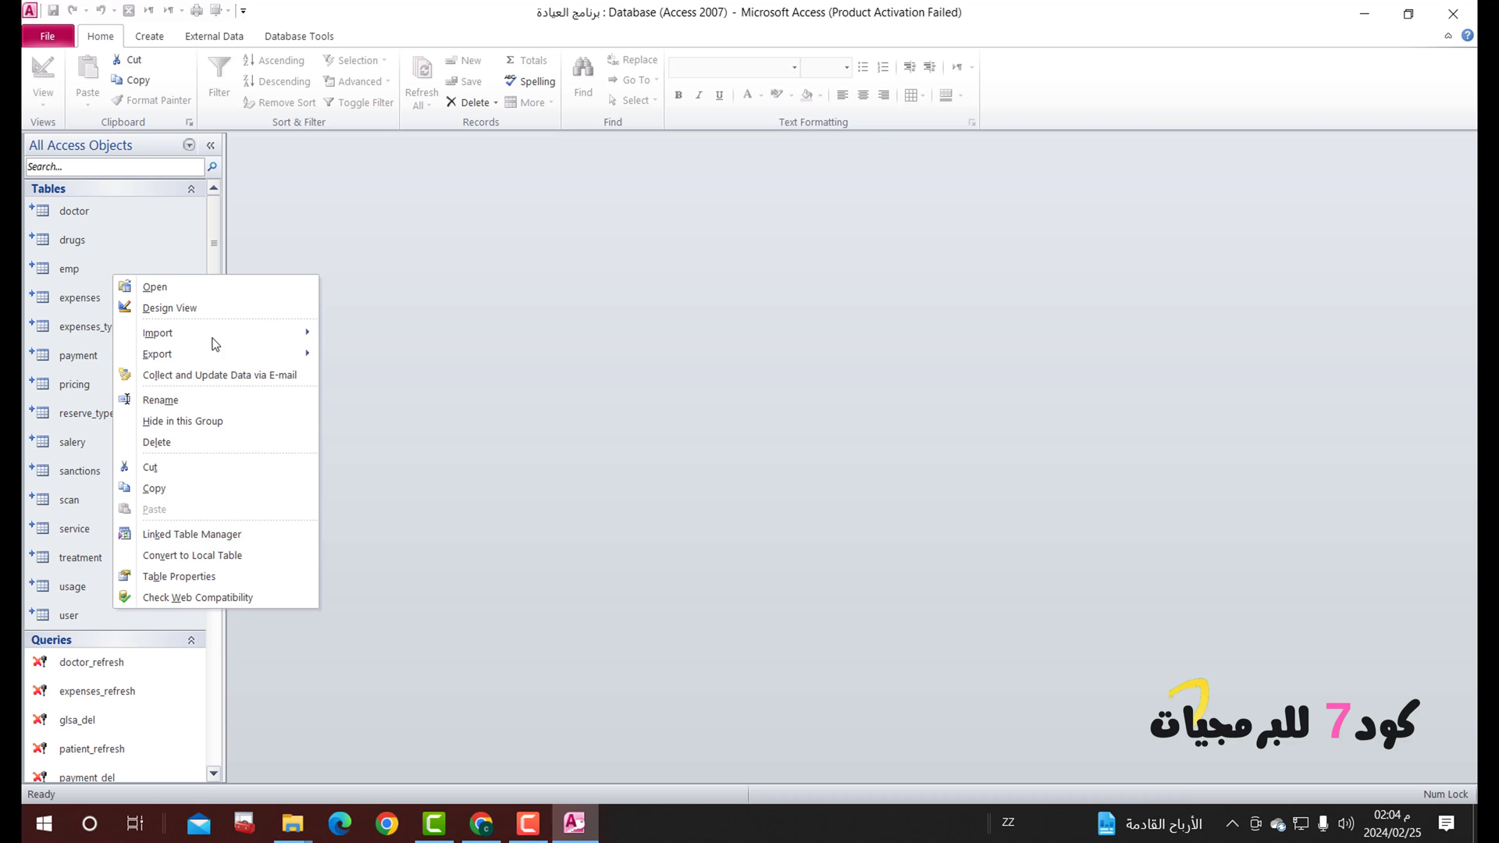
- Open the Linked Table Manager with every linked table marked for updating
click(222, 537)
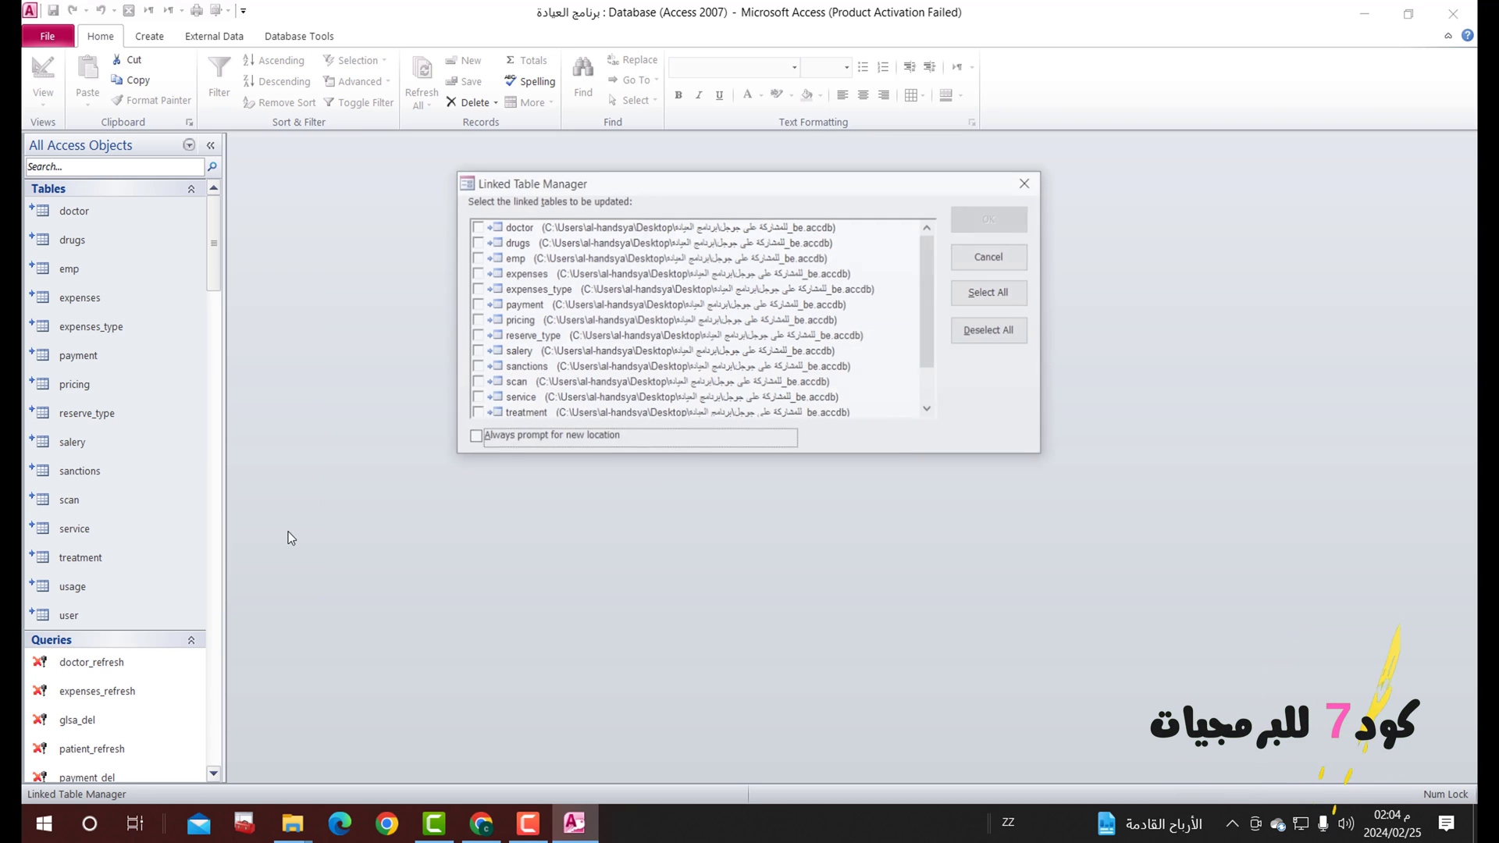
click(1011, 296)
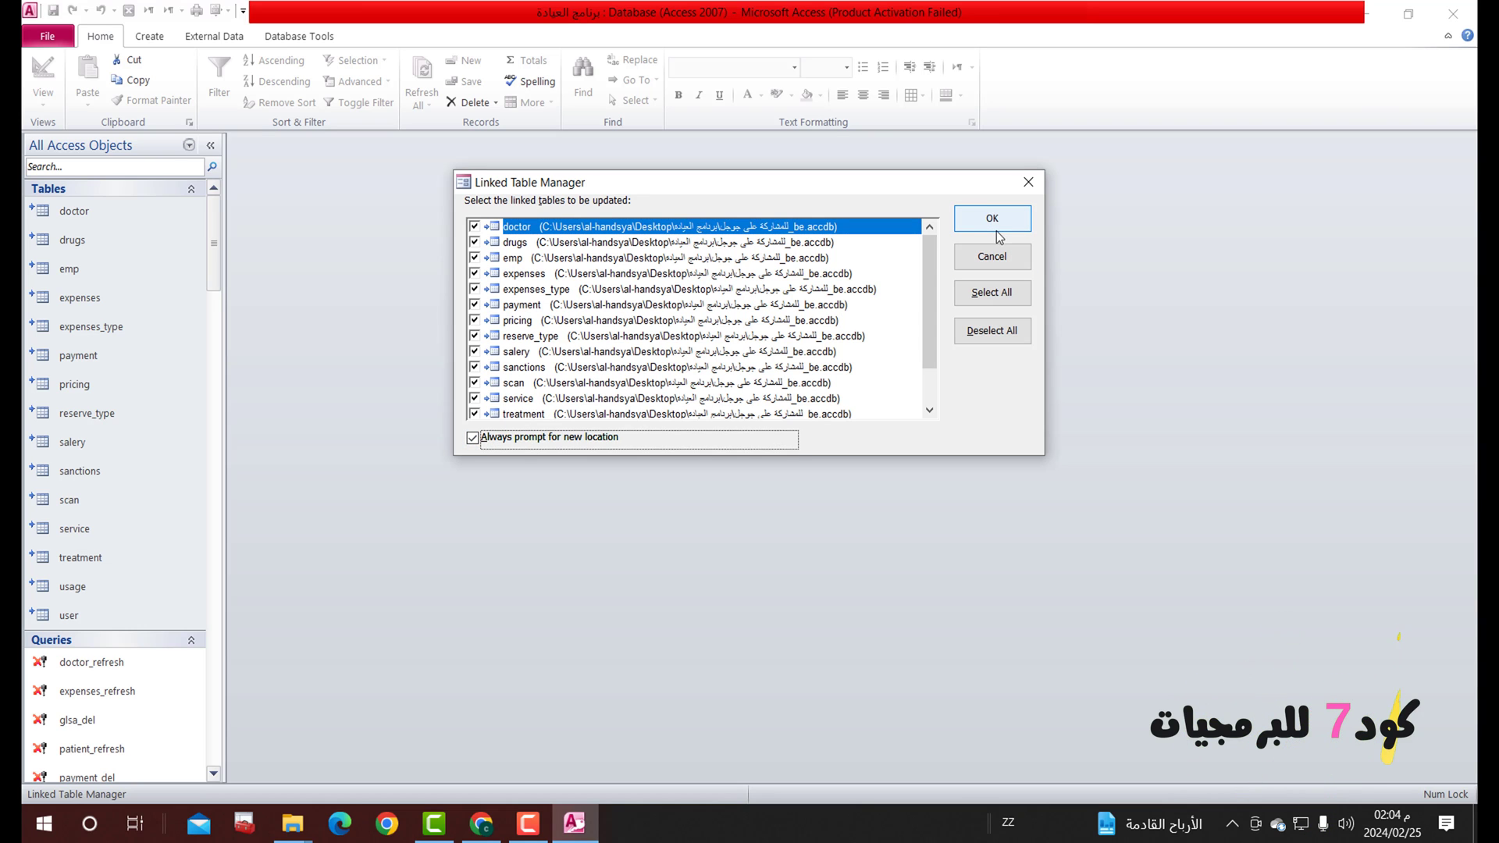
key(Return)
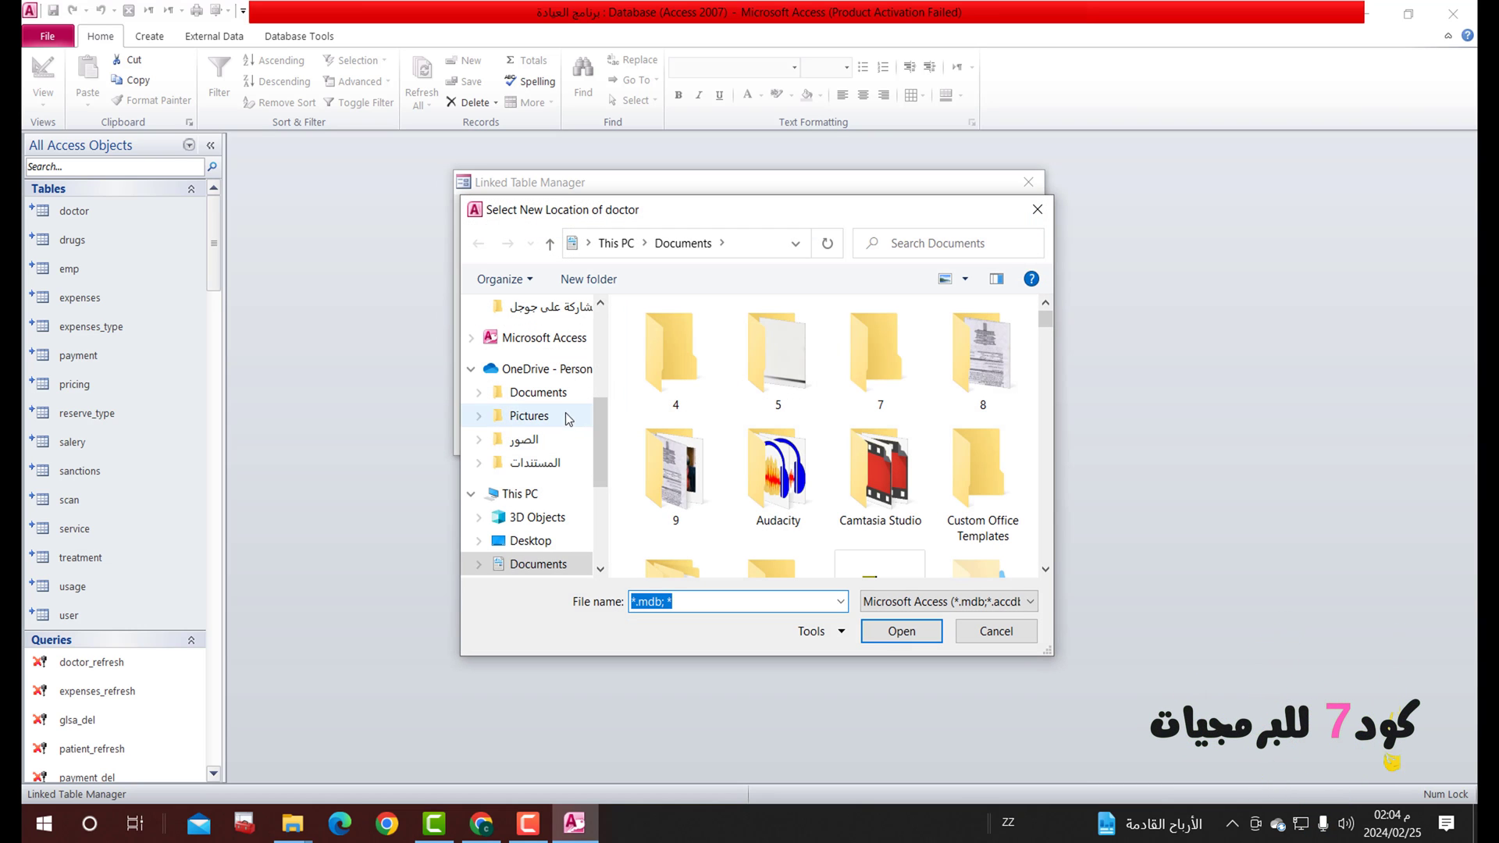
- Relink the tables to برنامج العيادة_be.accdb in H:\My Drive and close the manager
drag(598, 426, 593, 506)
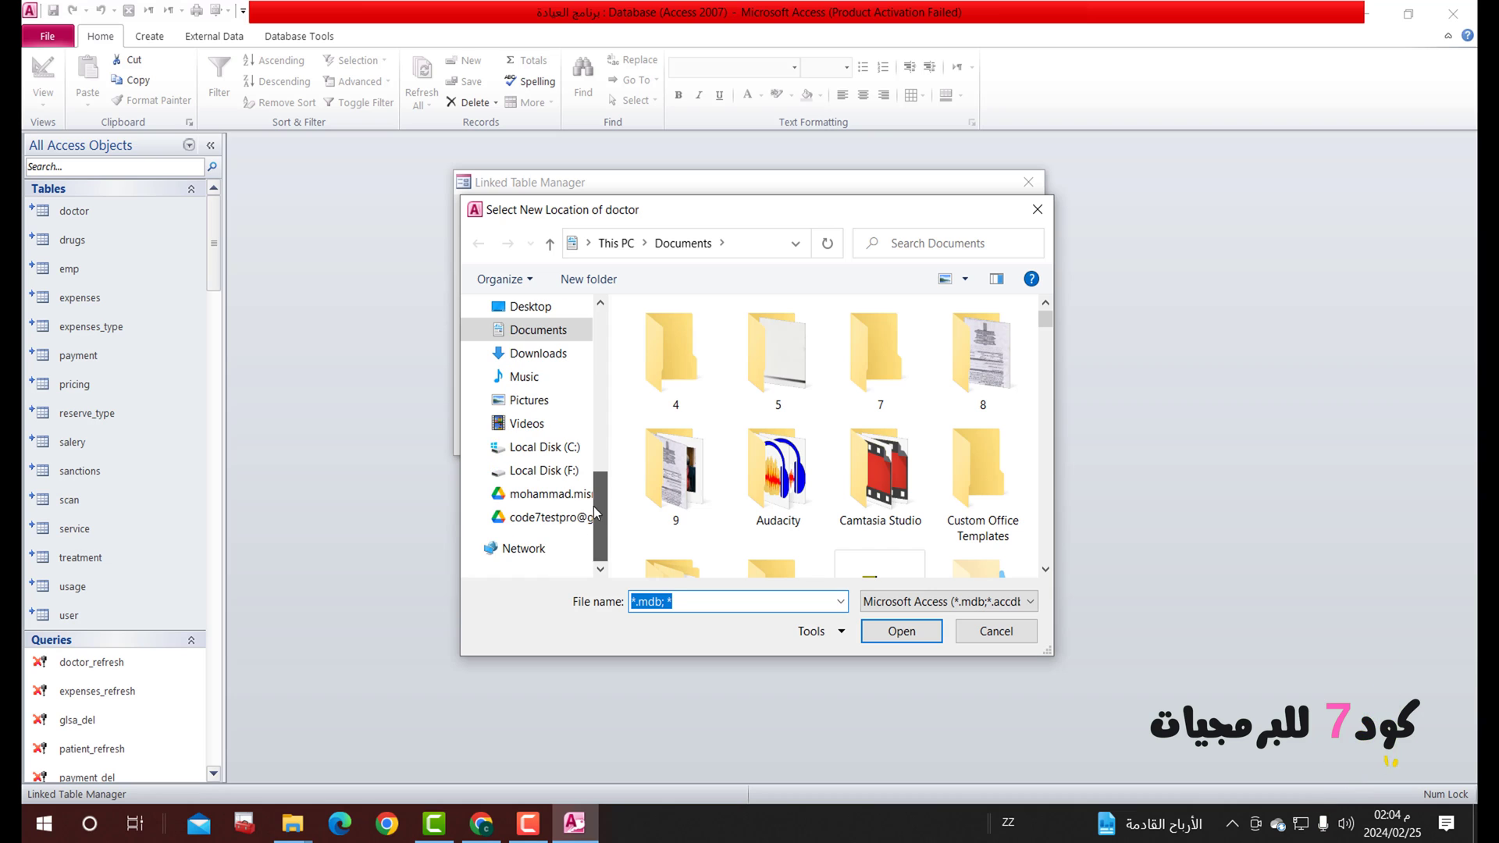
click(542, 518)
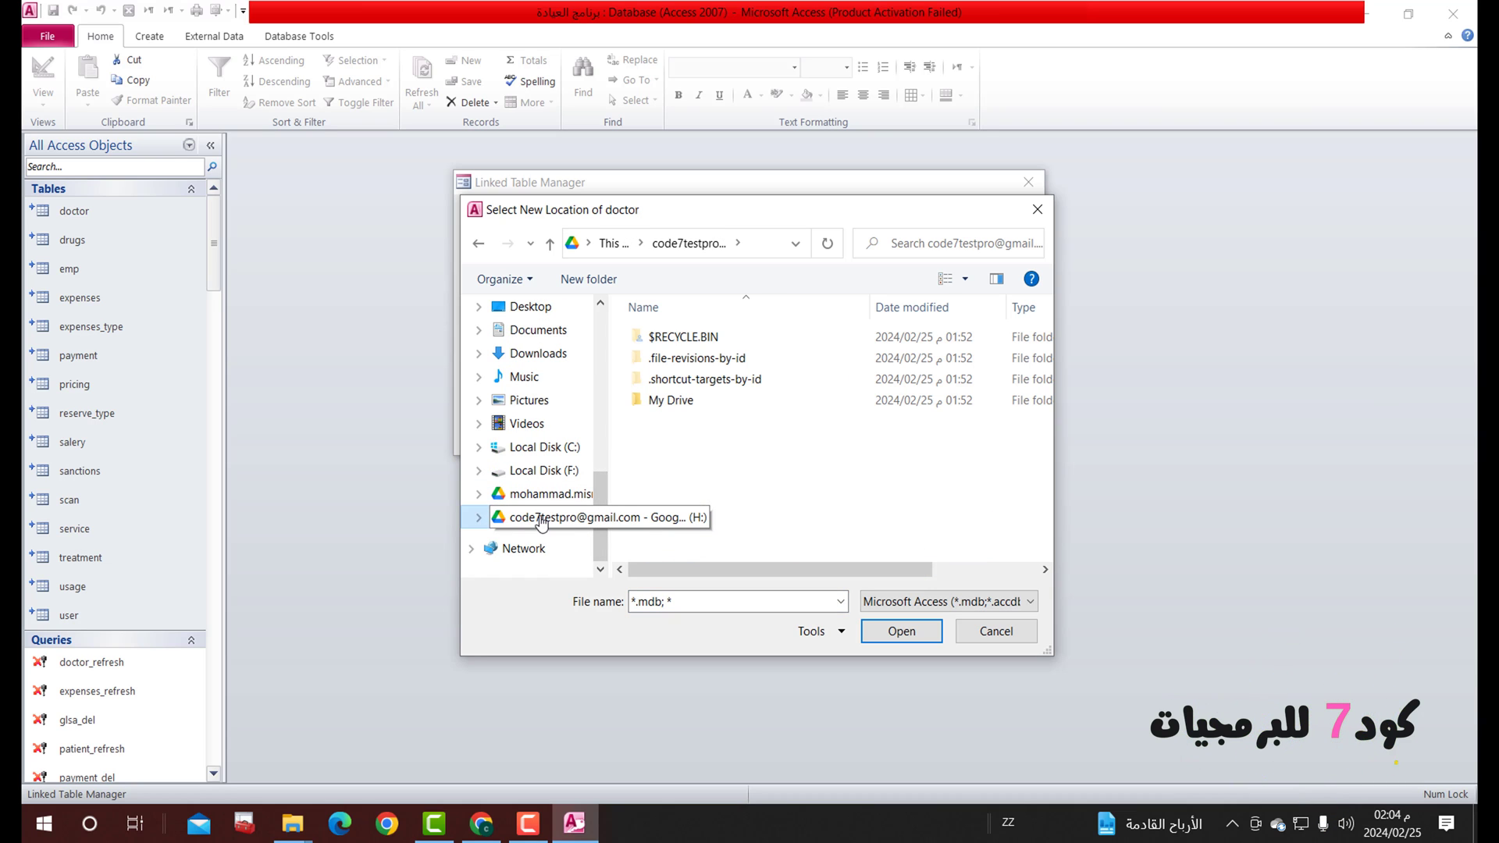
double_click(694, 407)
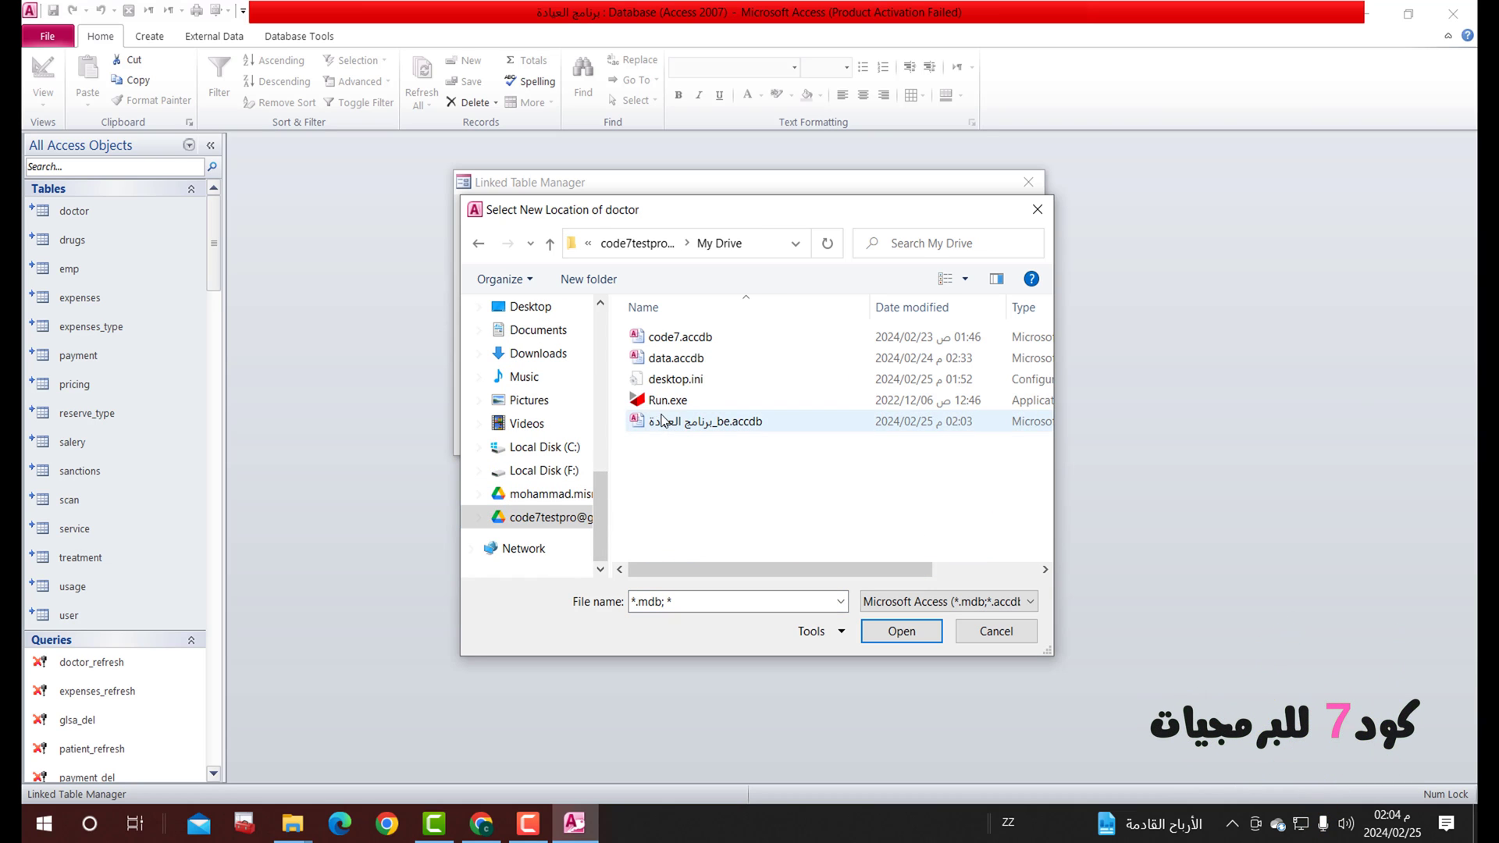
click(713, 426)
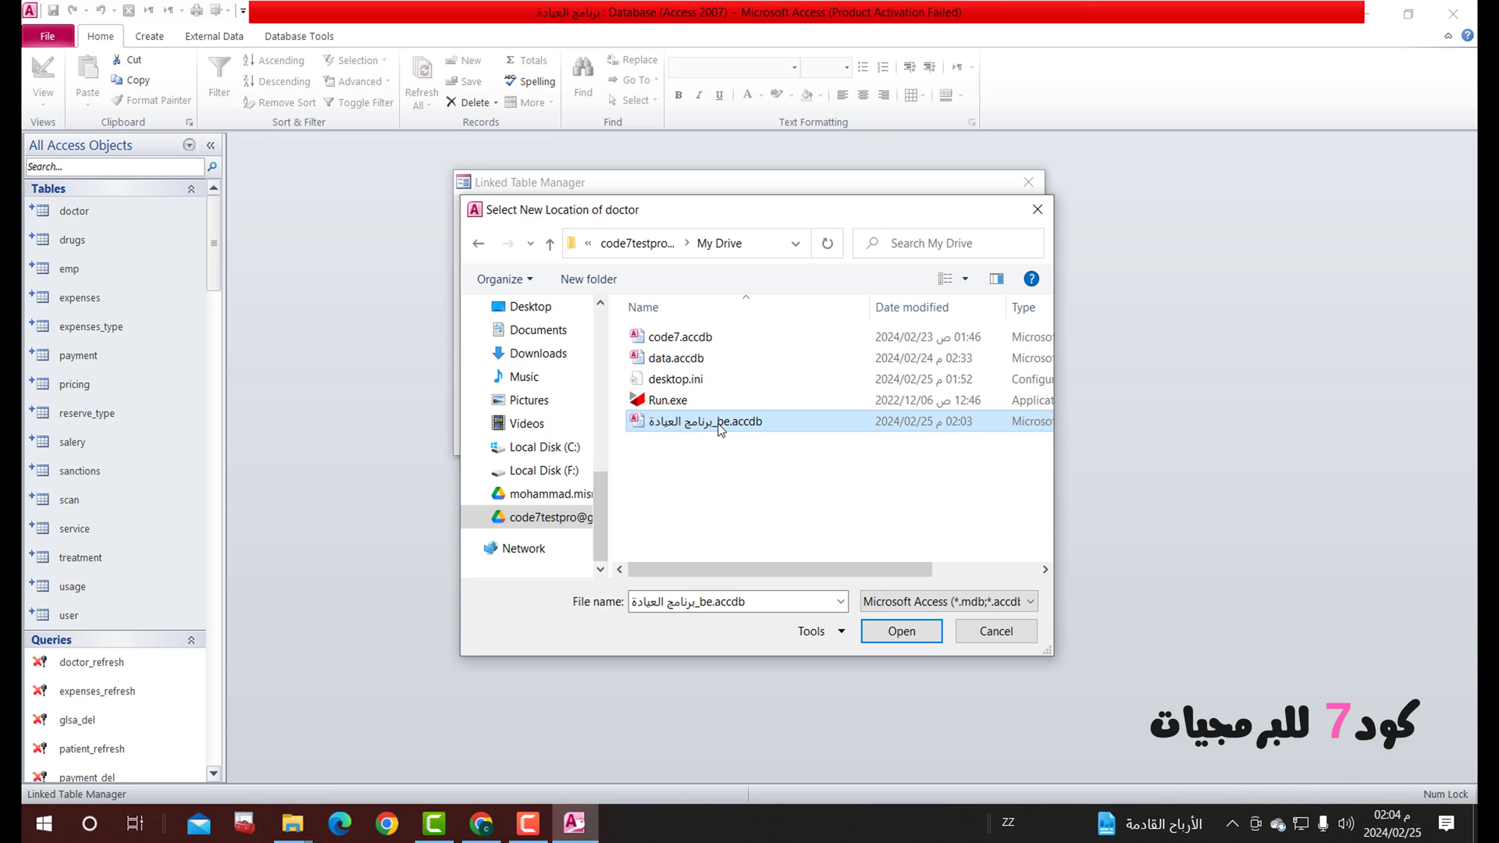
double_click(722, 426)
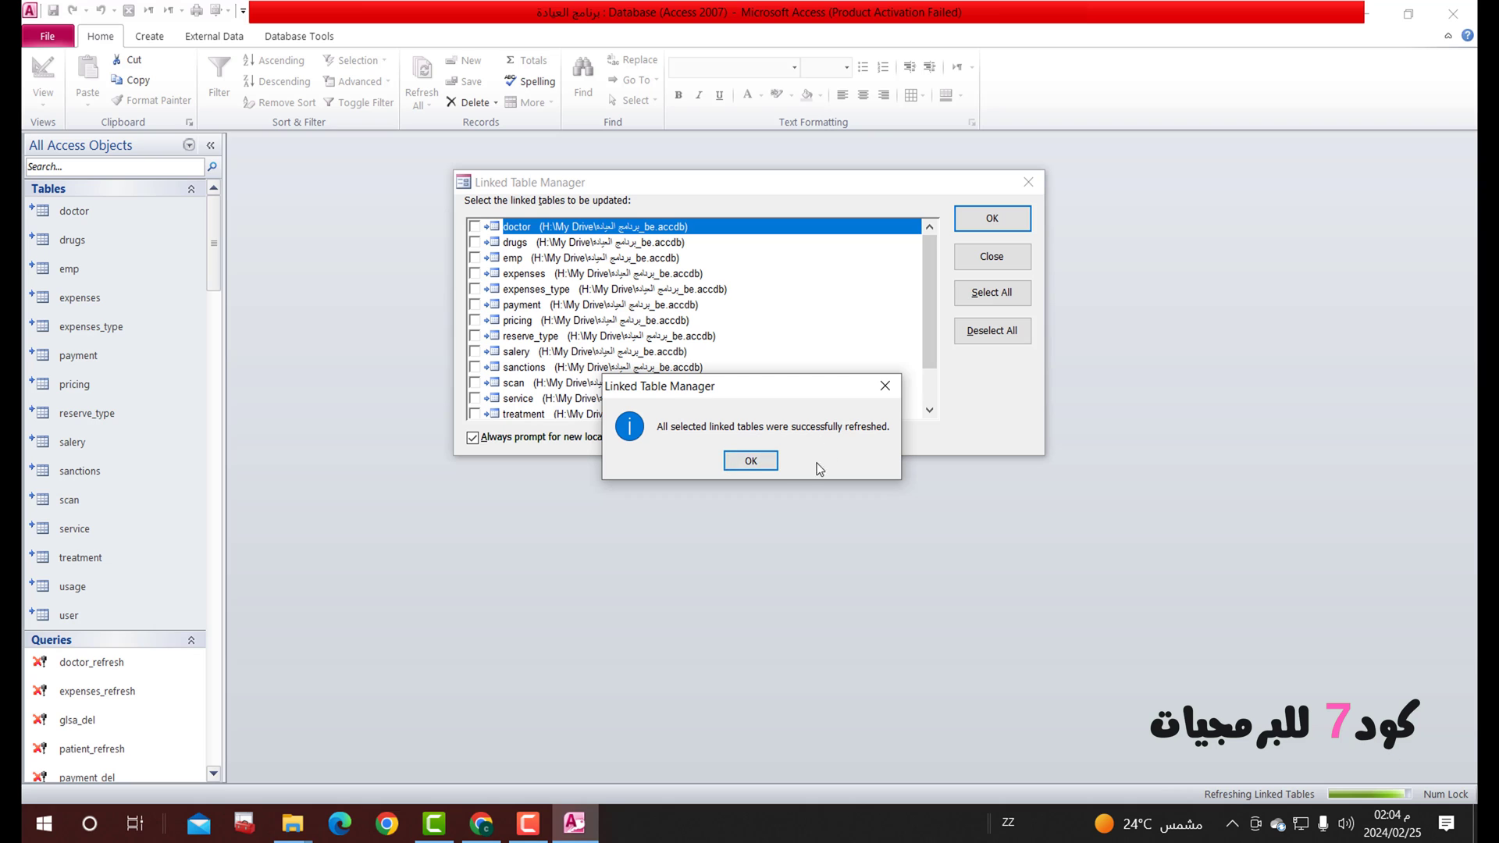
click(748, 461)
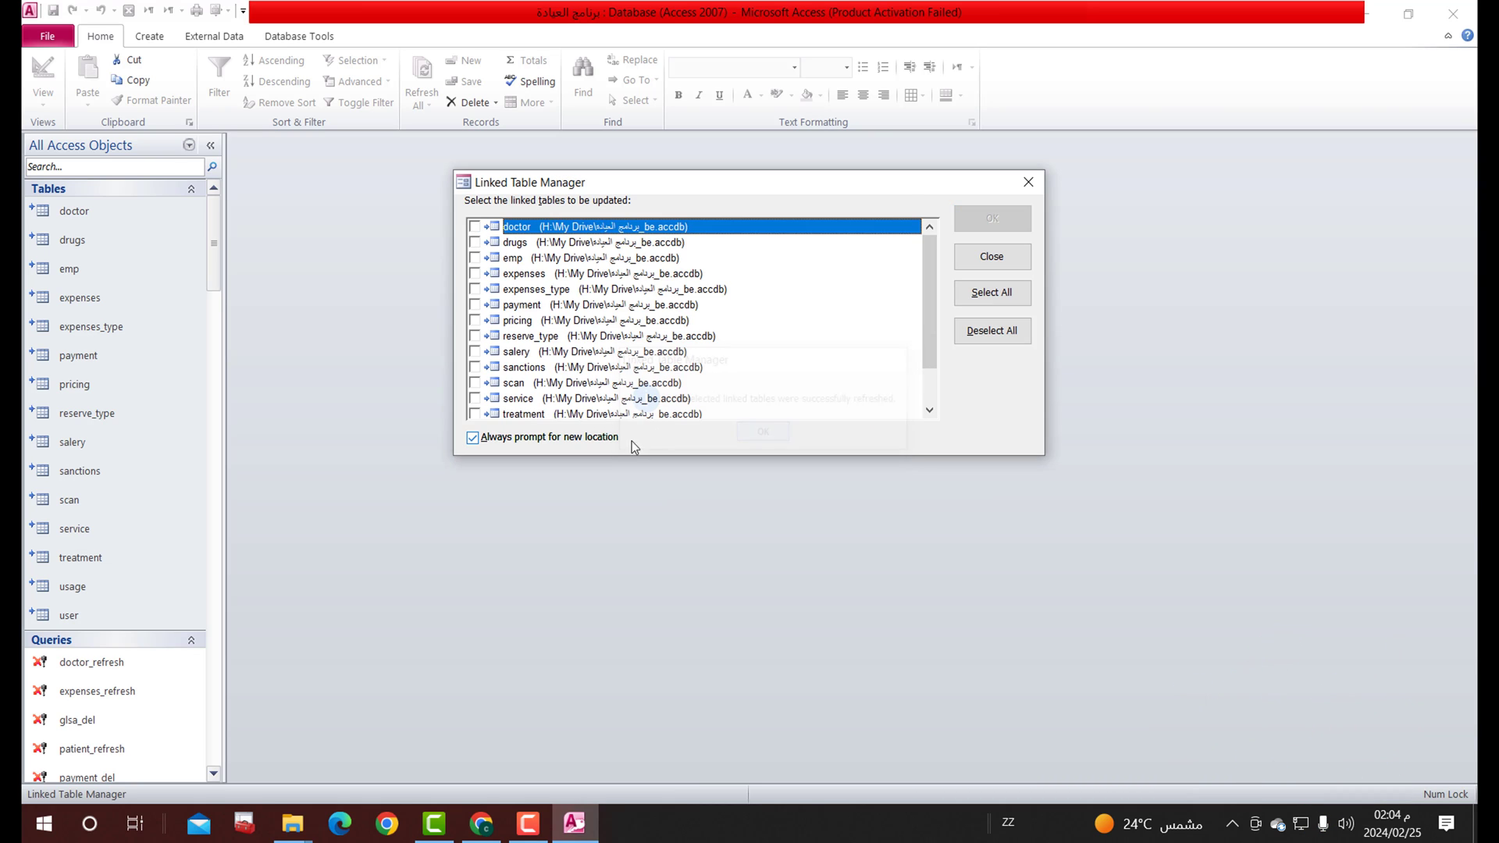
click(991, 257)
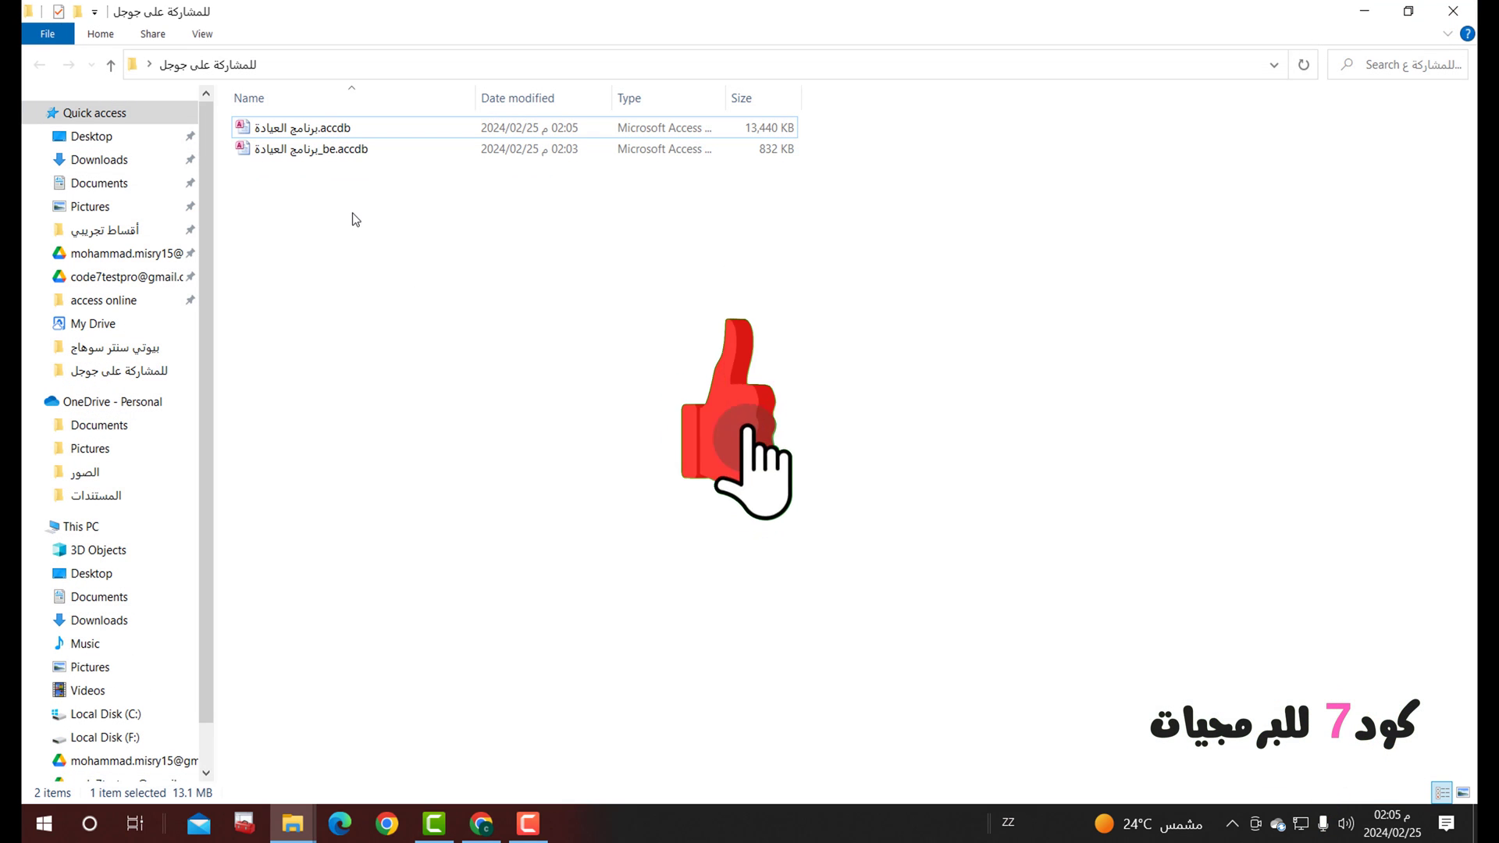
- Permanently delete the local برنامج العيادة_be.accdb and relaunch the clinic front-end
click(321, 149)
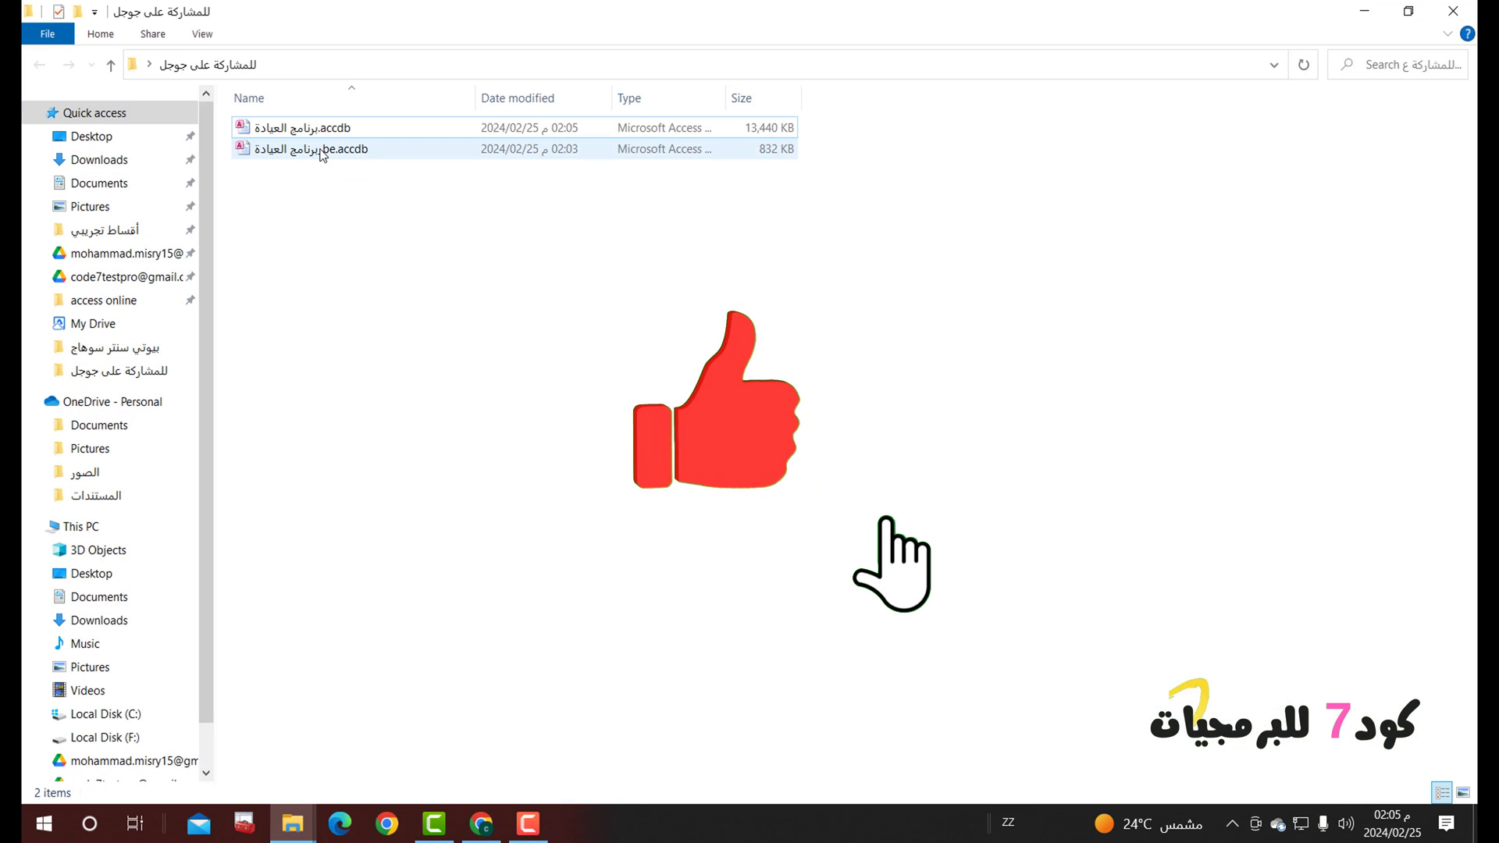
key(shift+Delete)
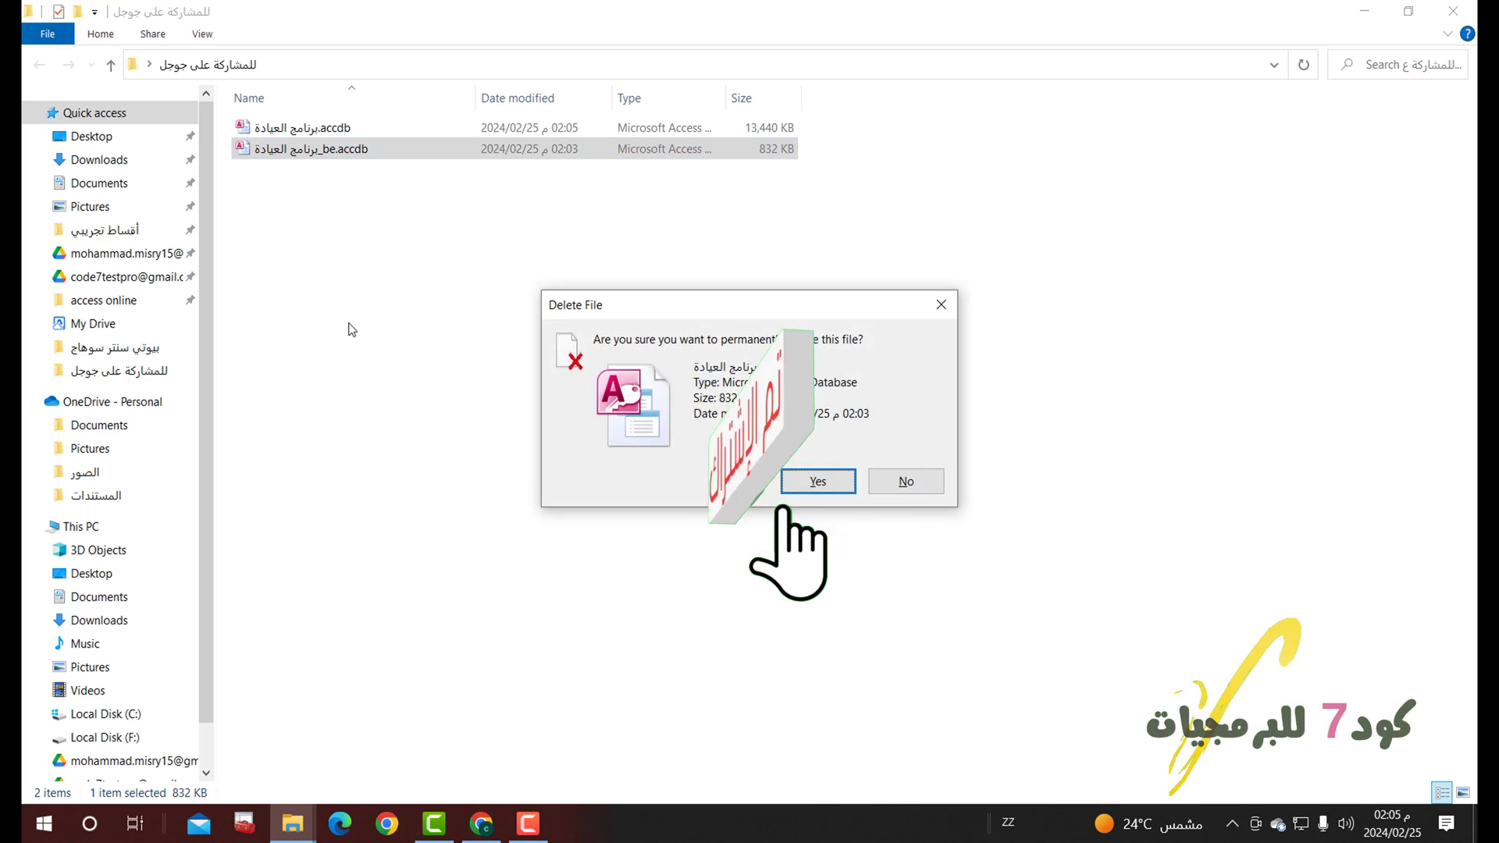
key(Return)
double_click(283, 130)
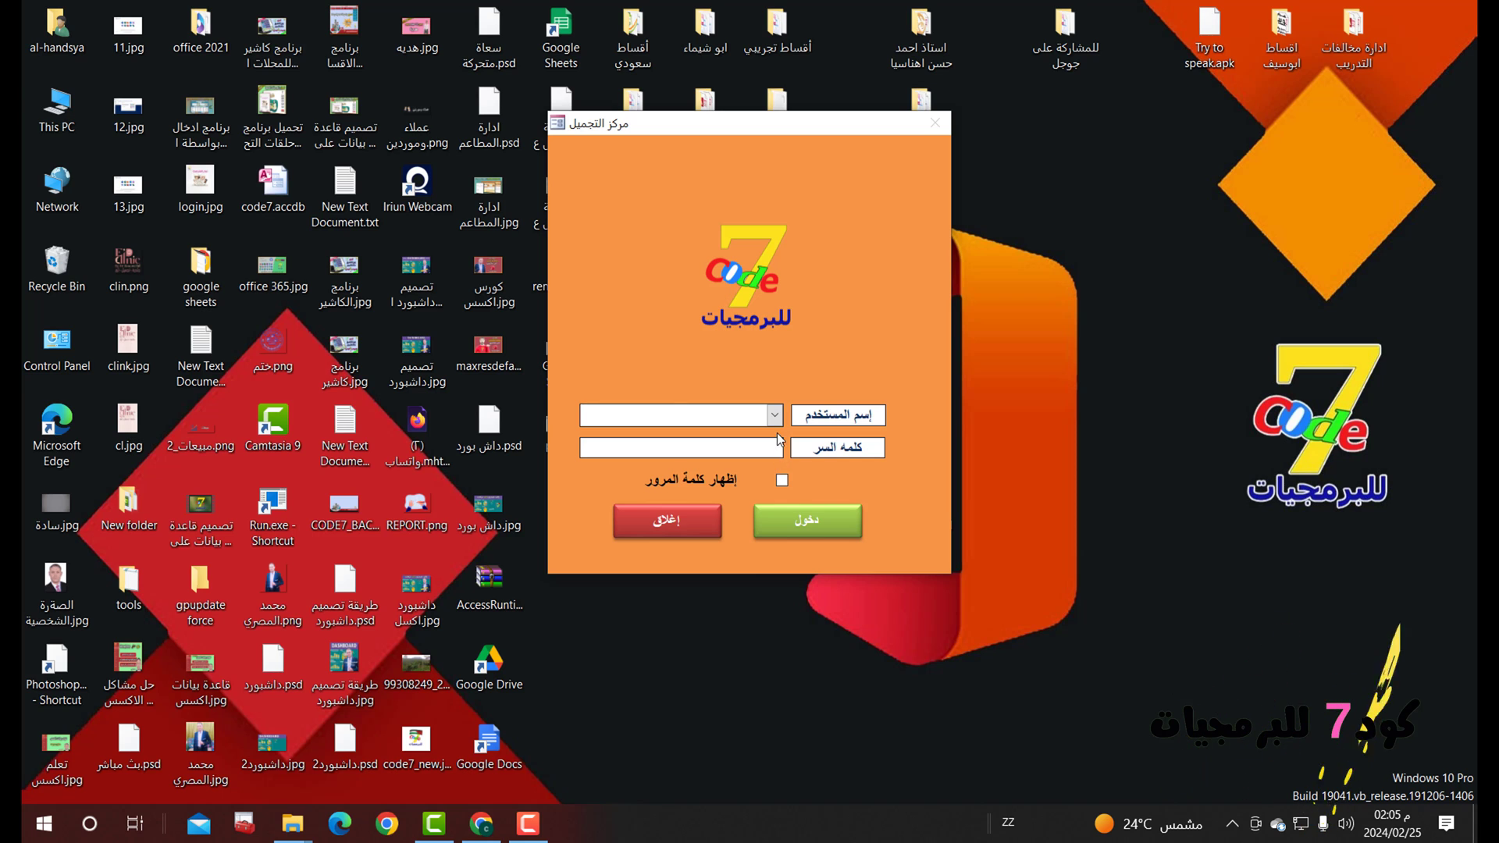
- Log in as admin and enter a new doctor's name in Arabic
click(702, 441)
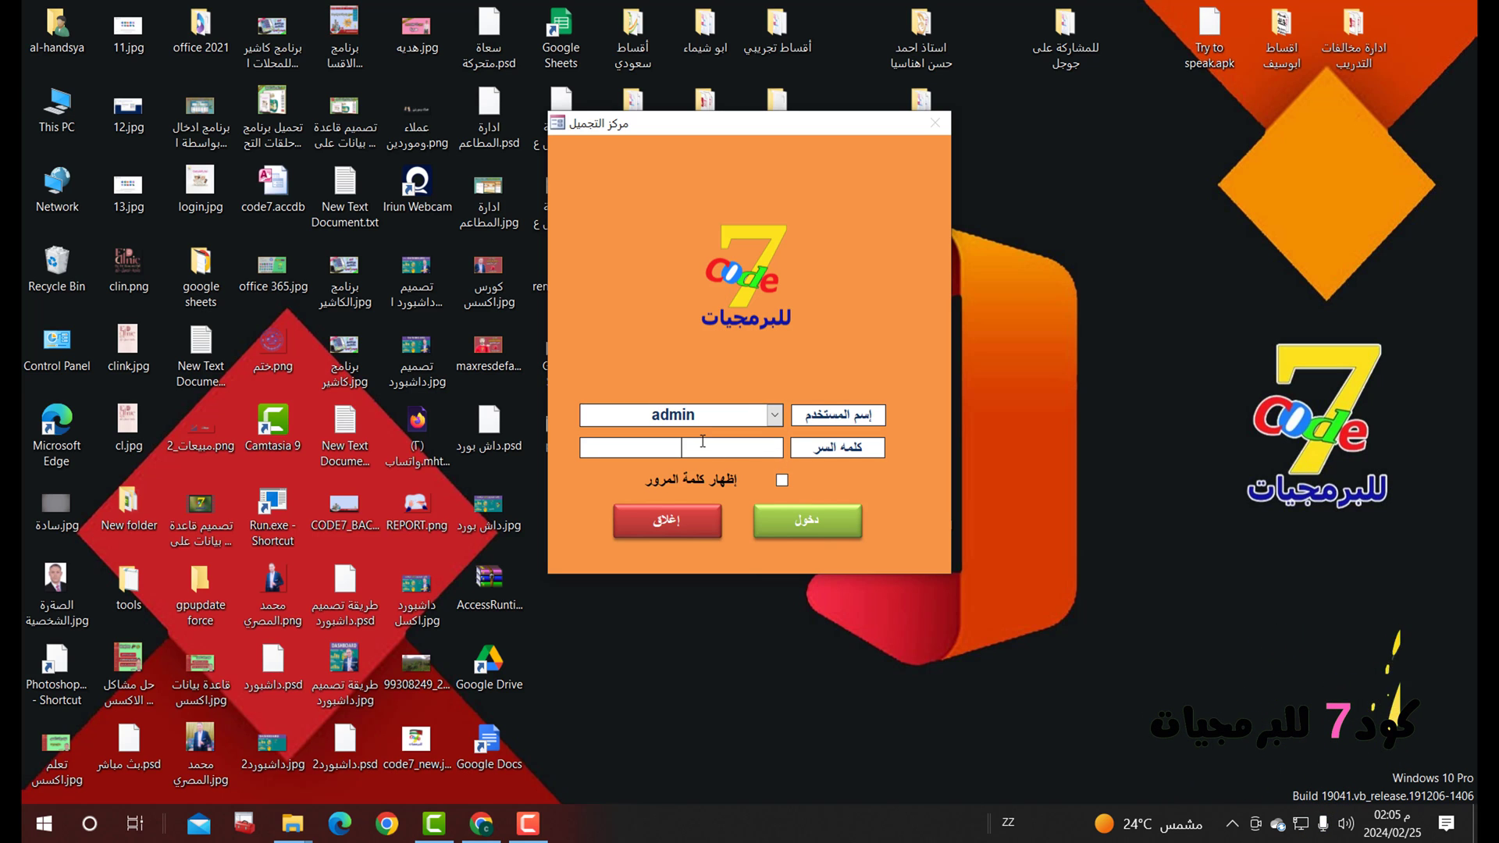
key(Return)
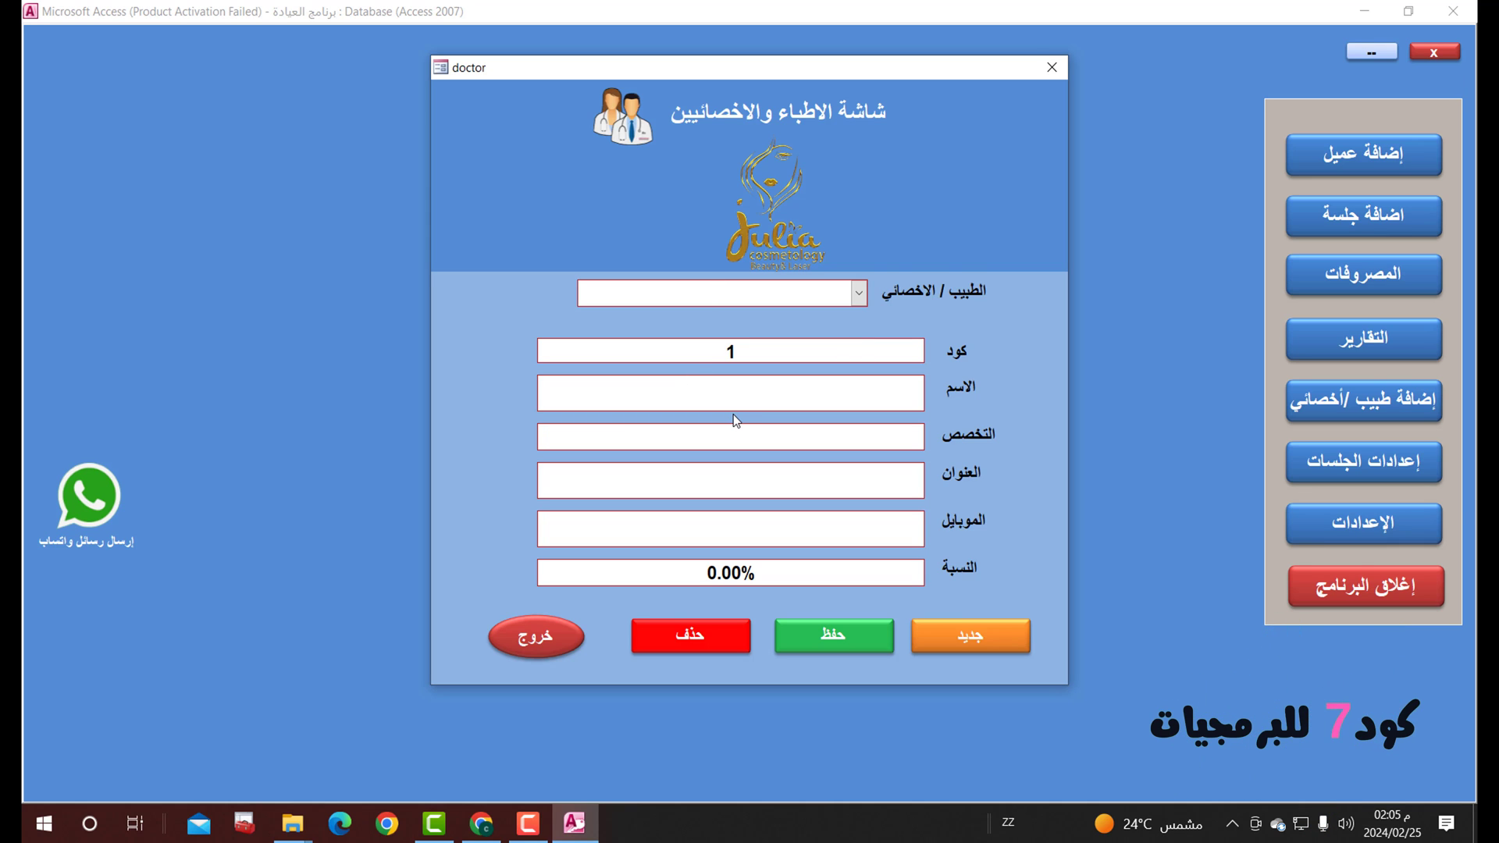
key(super+space)
text(د الم)
text(صري)
click(770, 427)
- Save the doctor record, confirm it as code 1 in the doctor list, and close the form
click(855, 638)
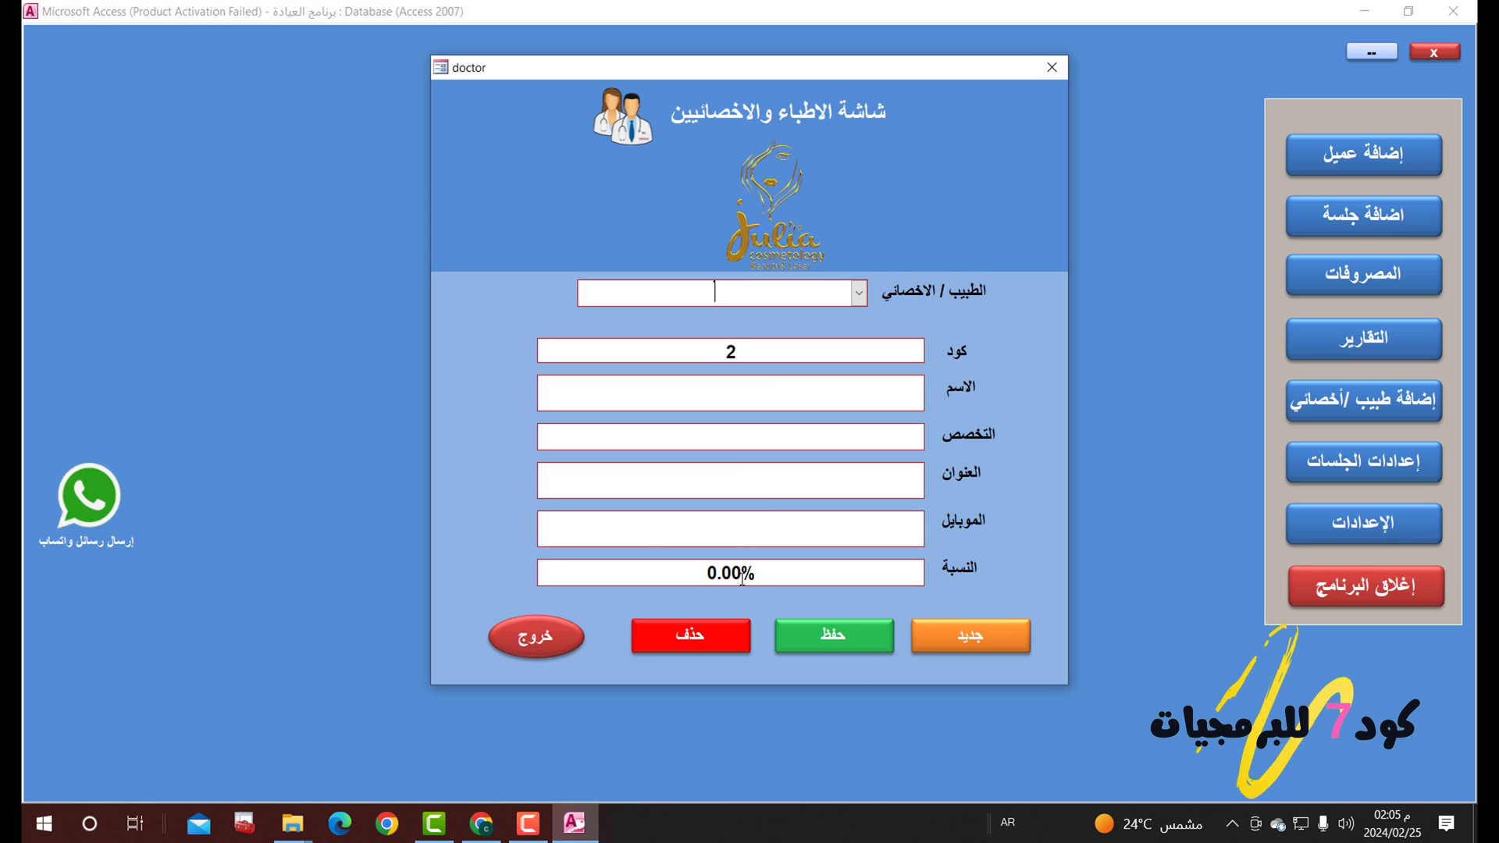
click(859, 293)
click(681, 320)
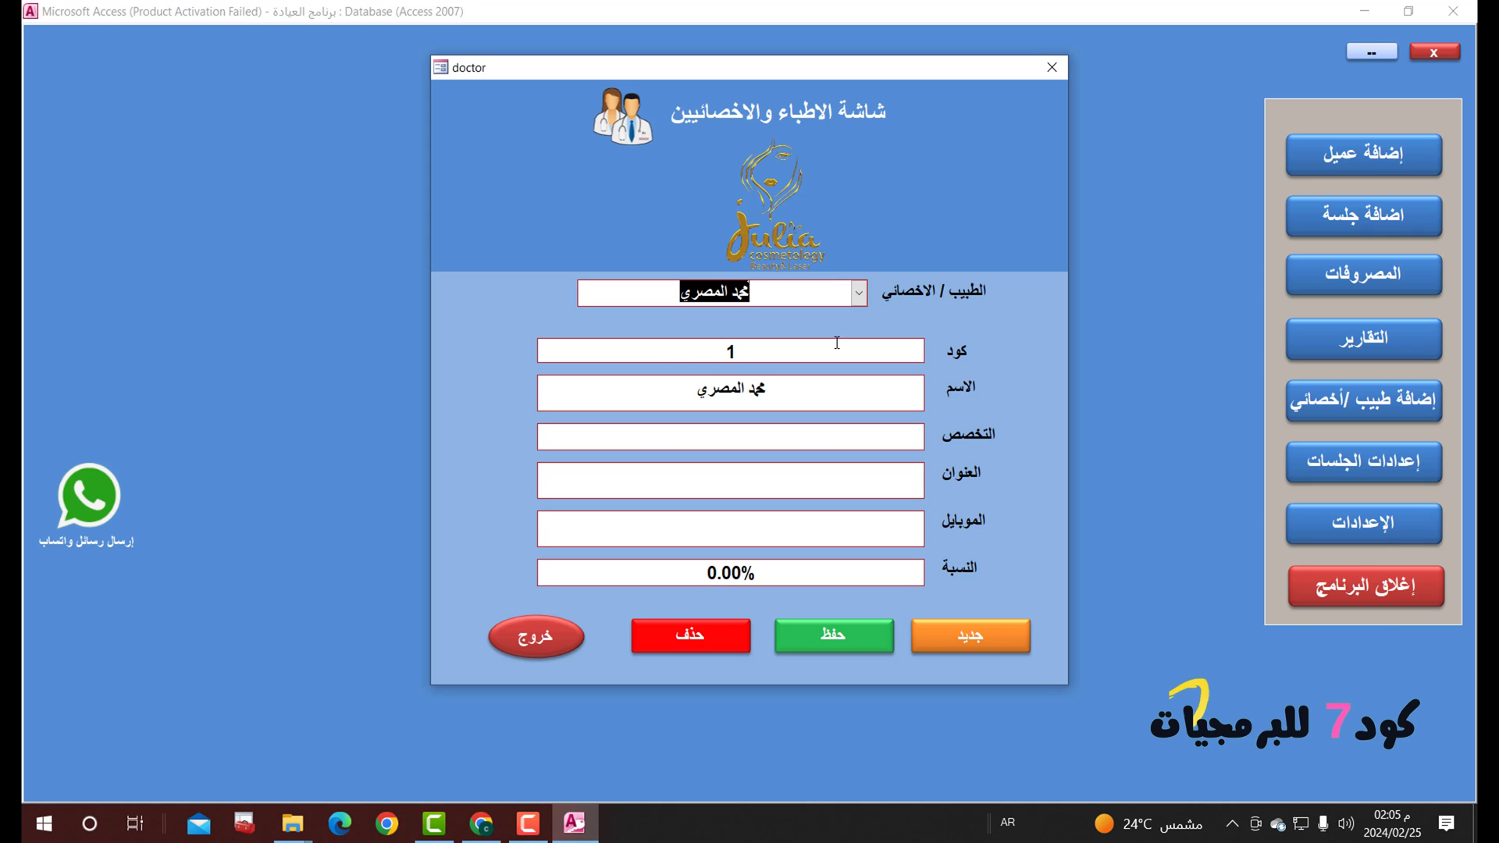
click(539, 638)
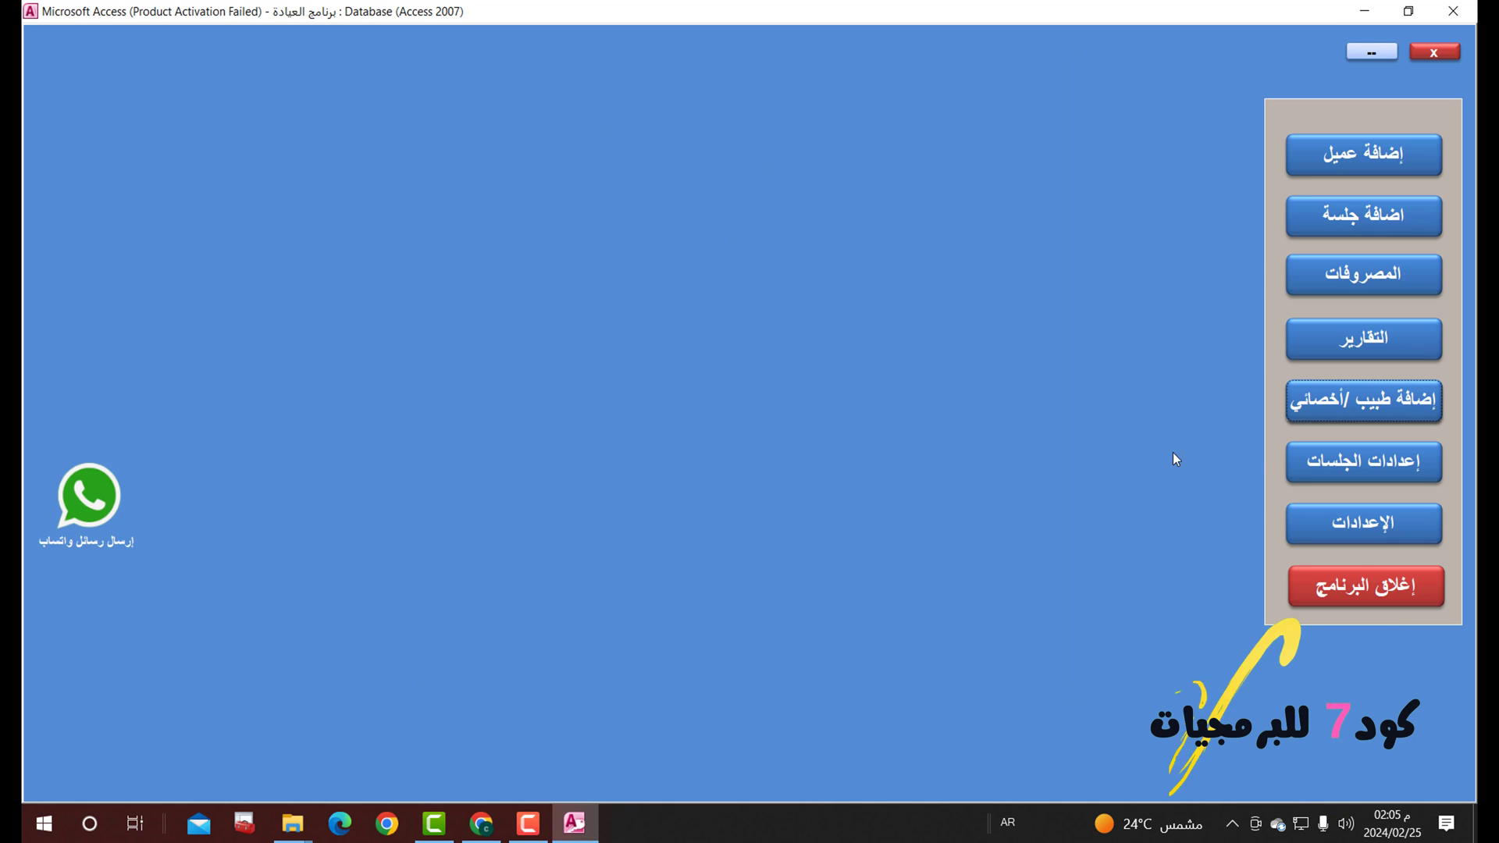
- Open برنامج العيادة_be.accdb from the H: Google Drive's My Drive folder in Access
click(293, 824)
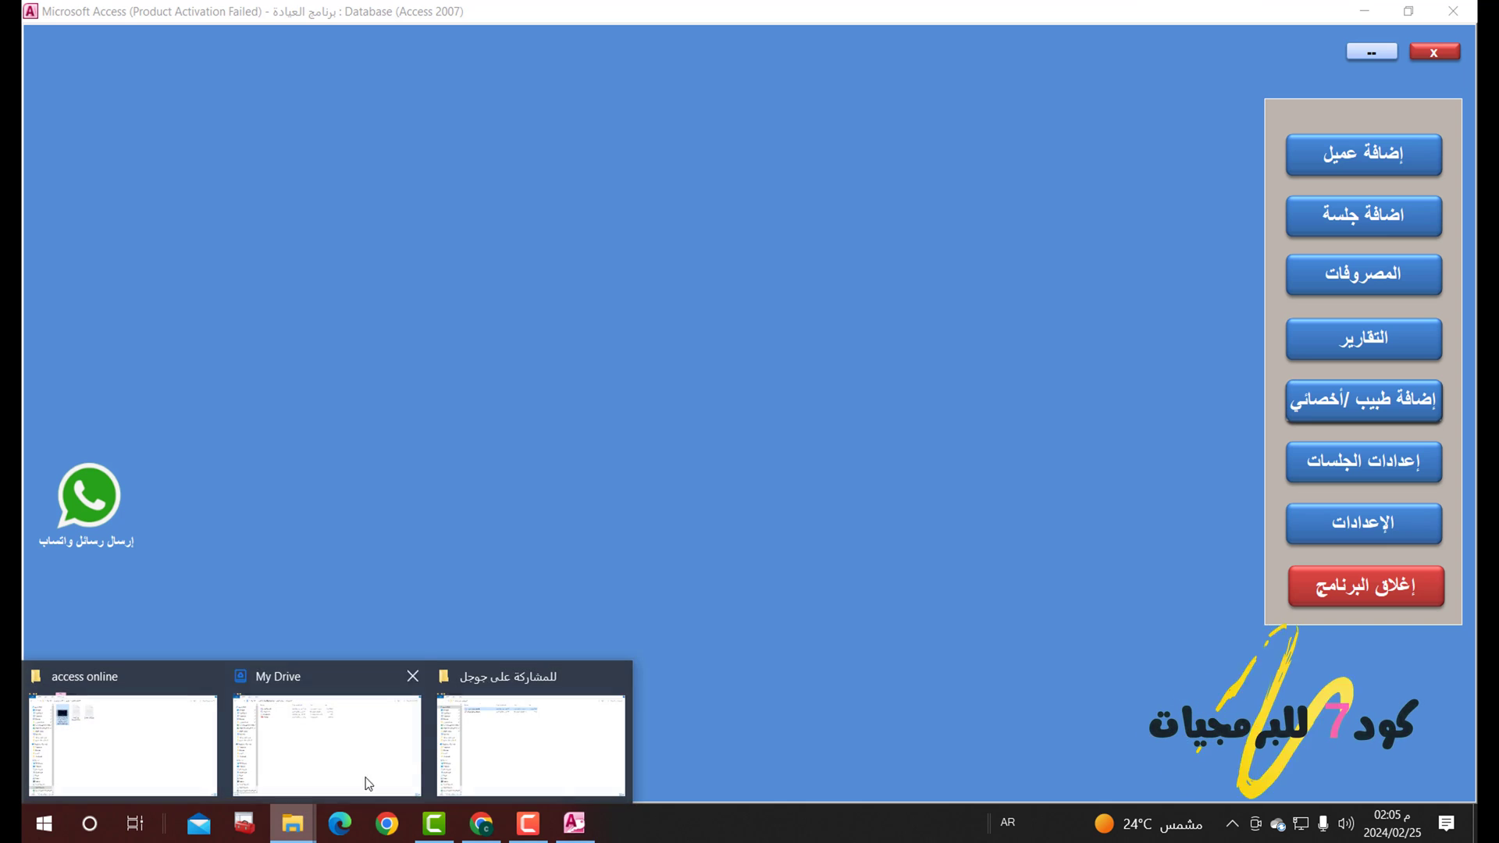
click(500, 730)
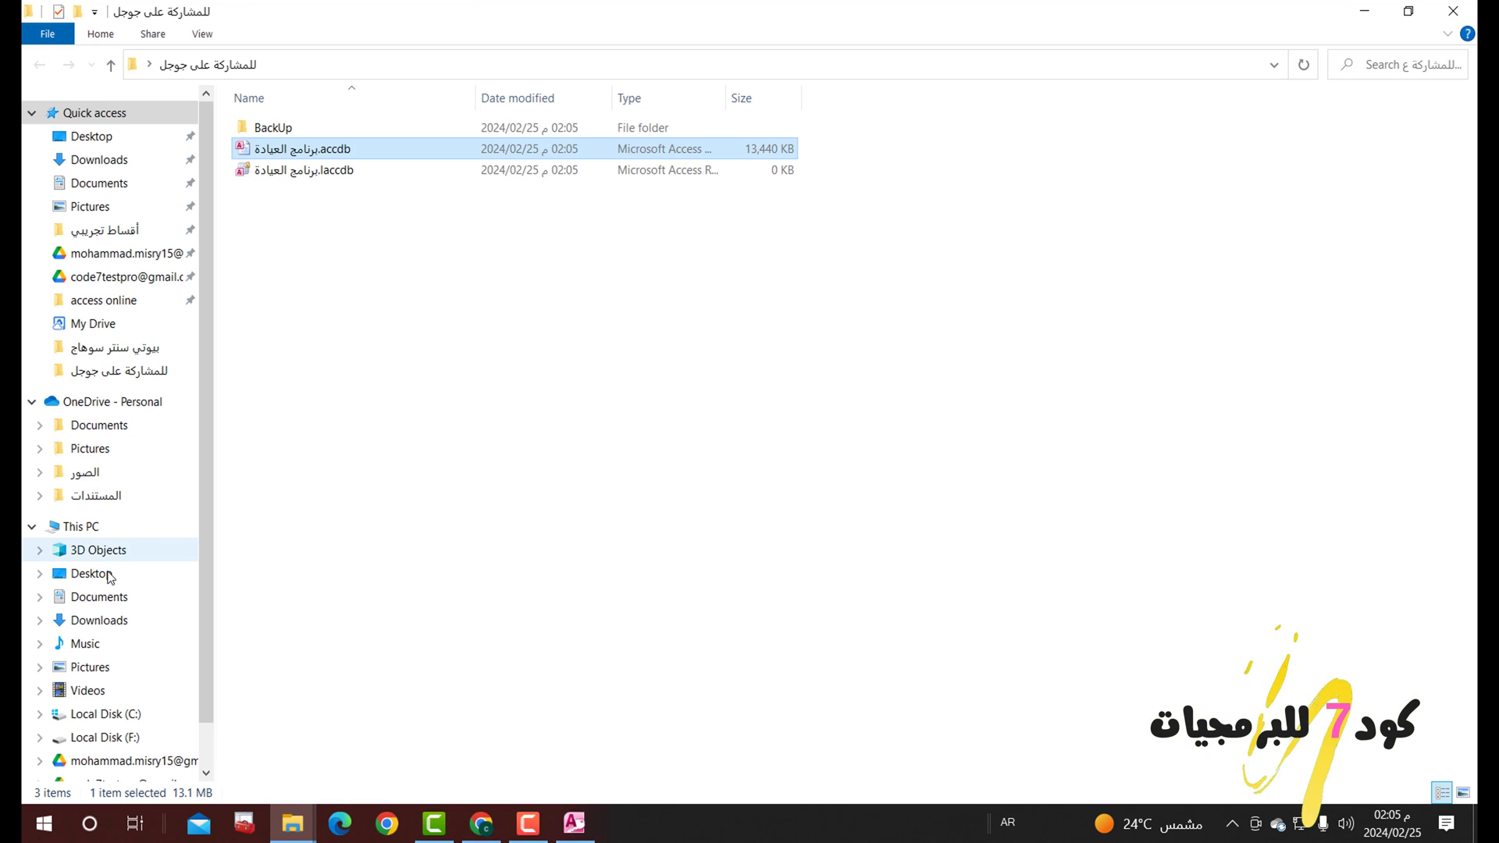
scroll(86, 585, down, 1)
click(95, 730)
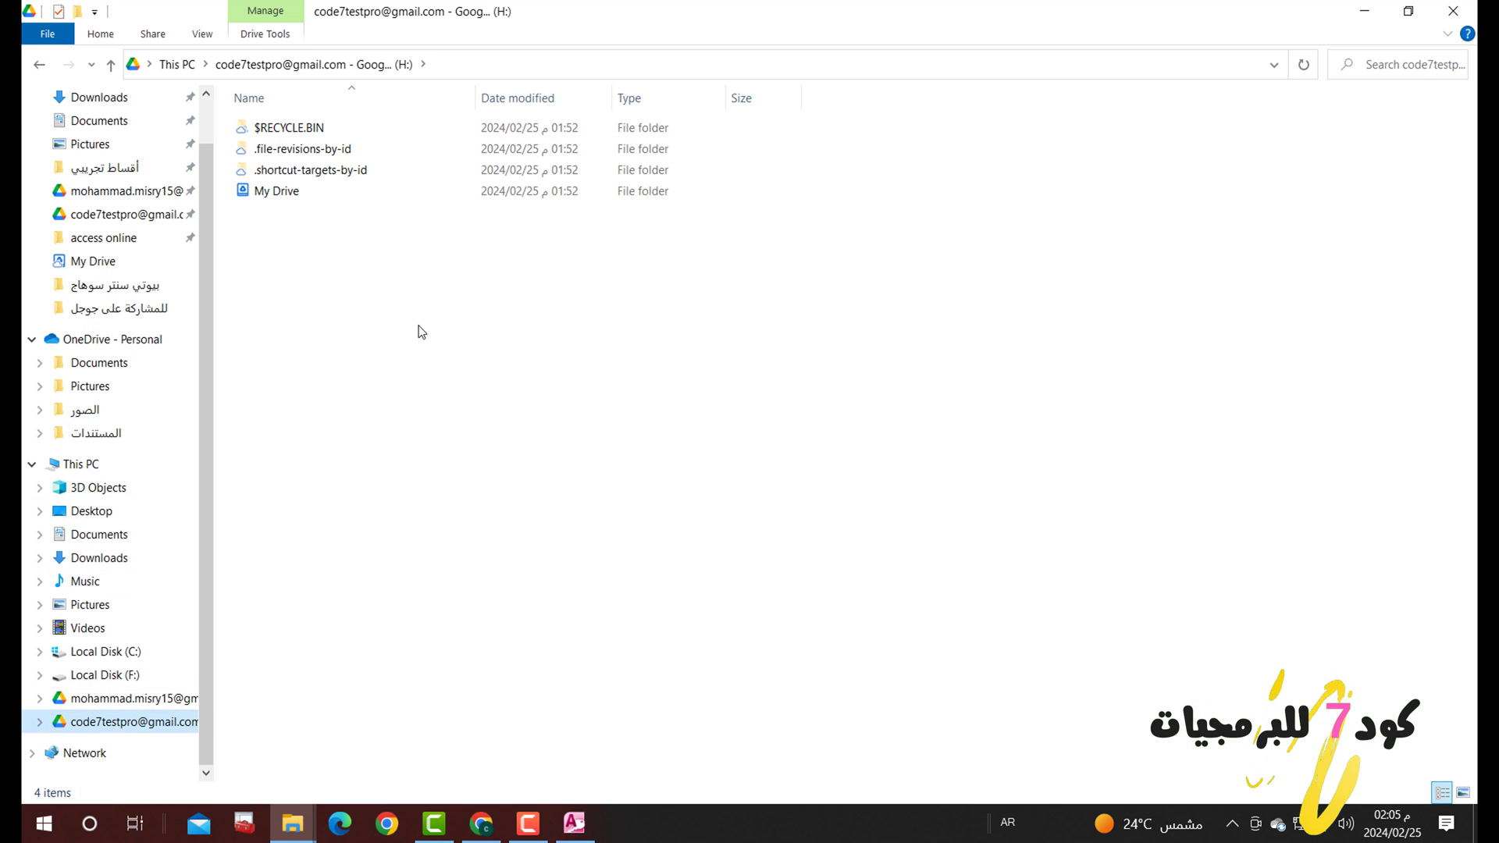
double_click(276, 191)
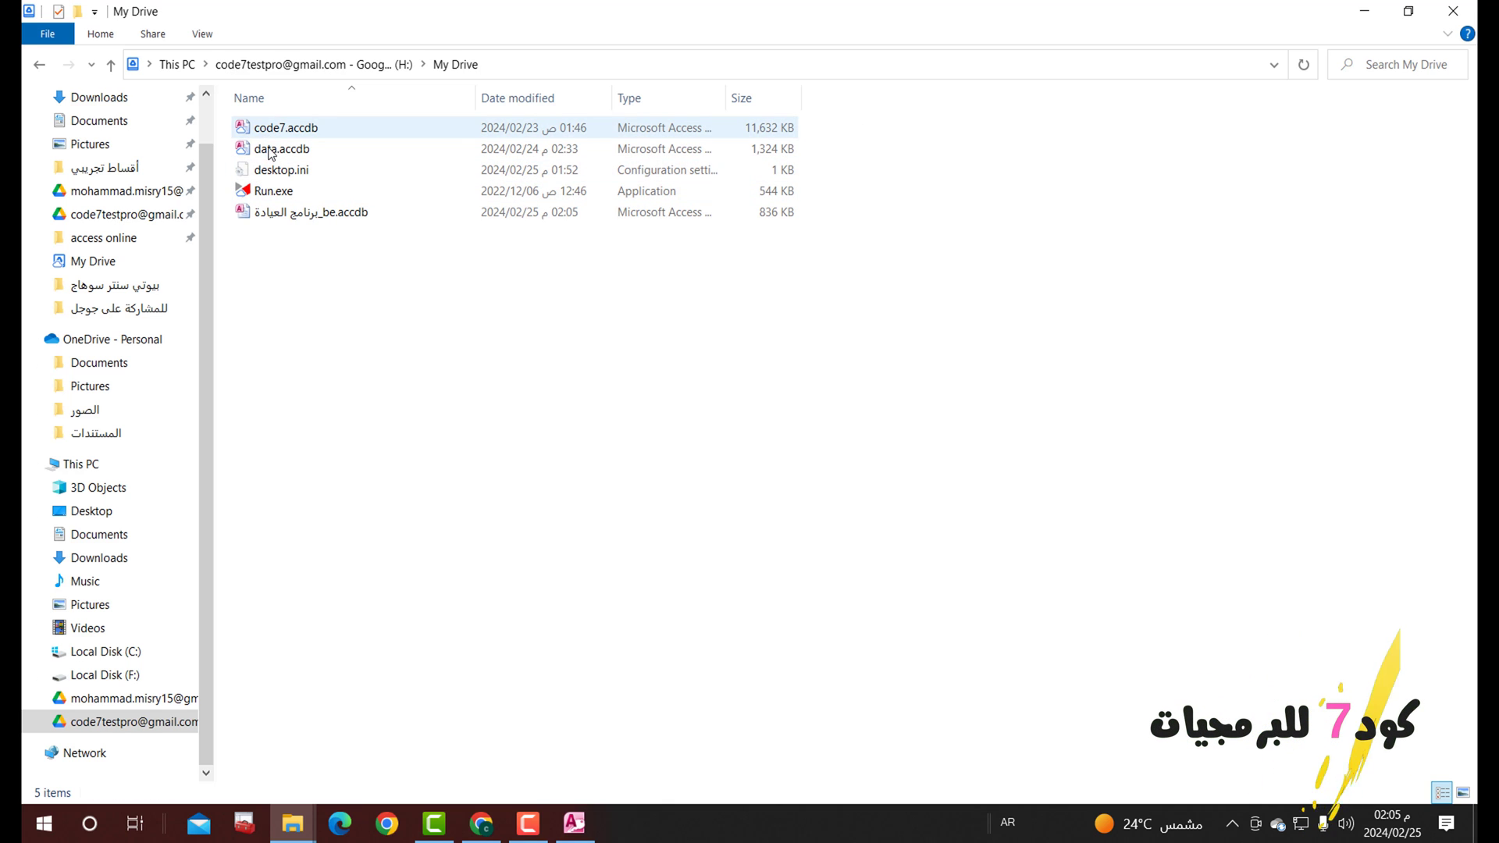
click(300, 217)
double_click(300, 217)
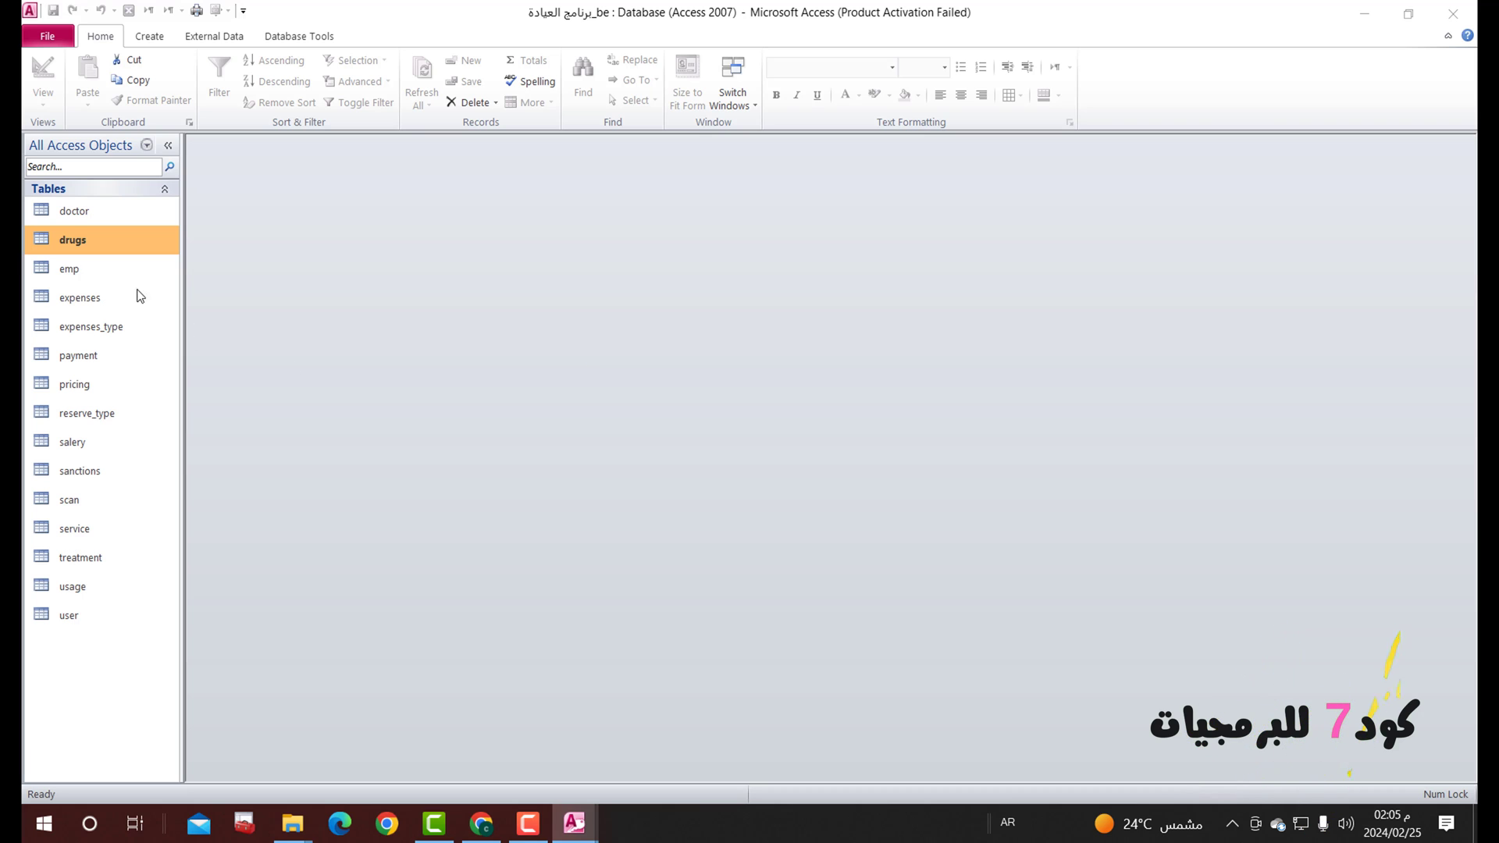
- Open the back-end doctor table and check record 1's الاسم, العنوان and التخصص fields
double_click(86, 218)
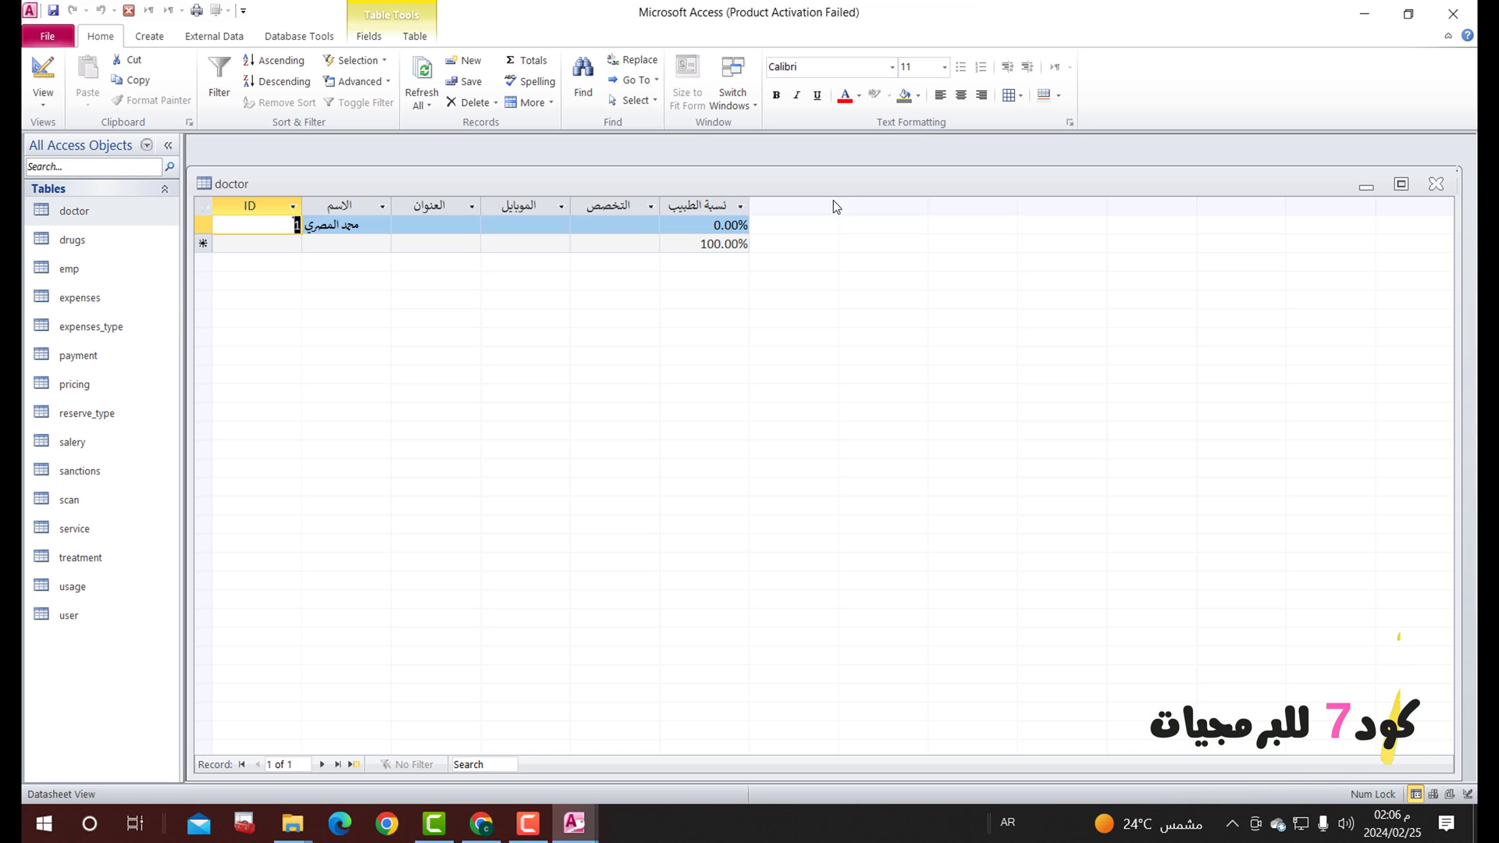
key(Tab)
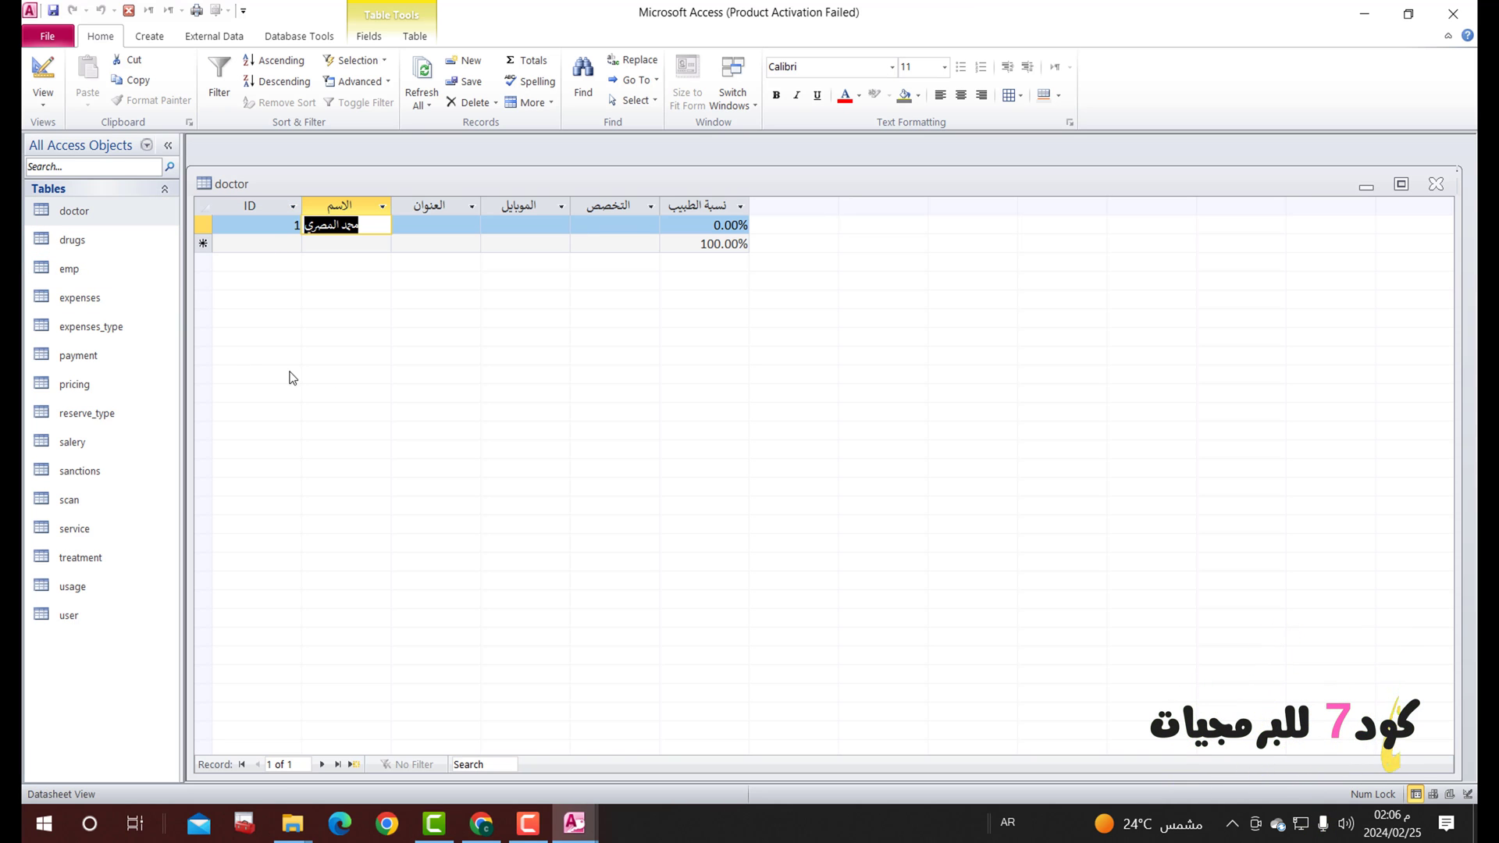
key(Tab)
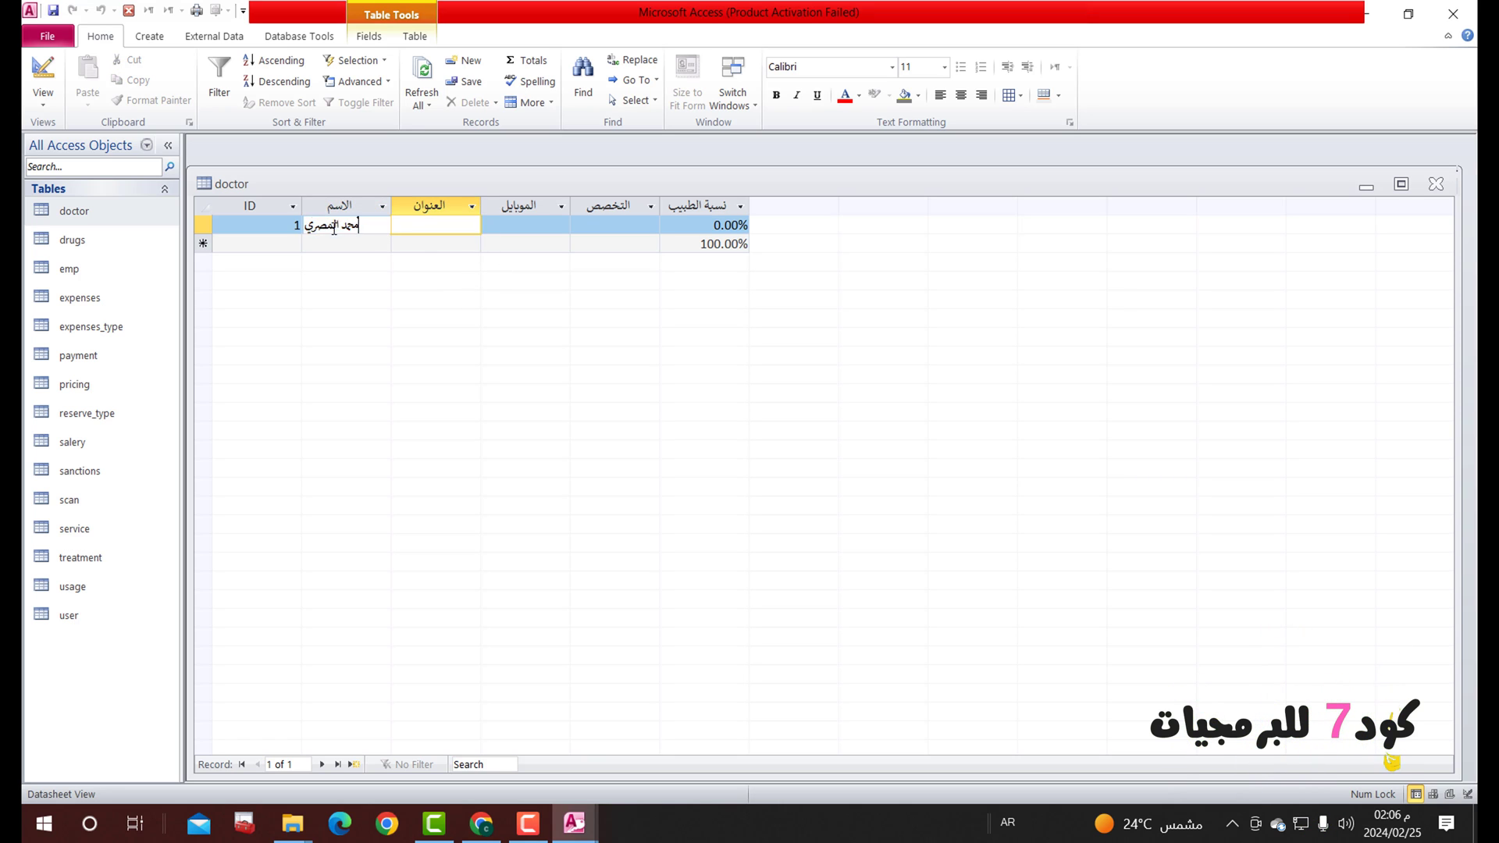
click(424, 231)
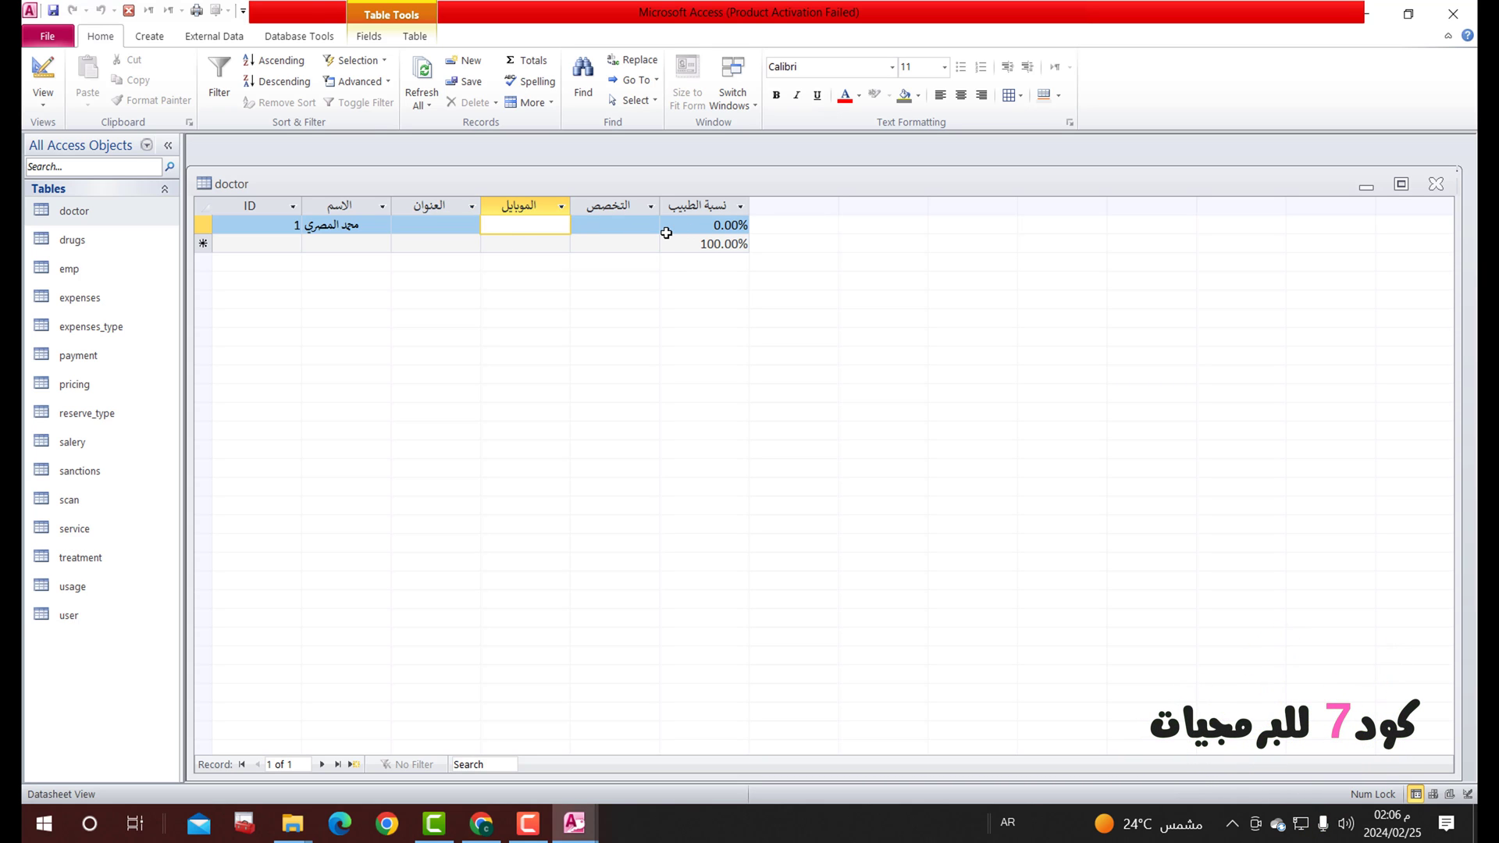
click(630, 226)
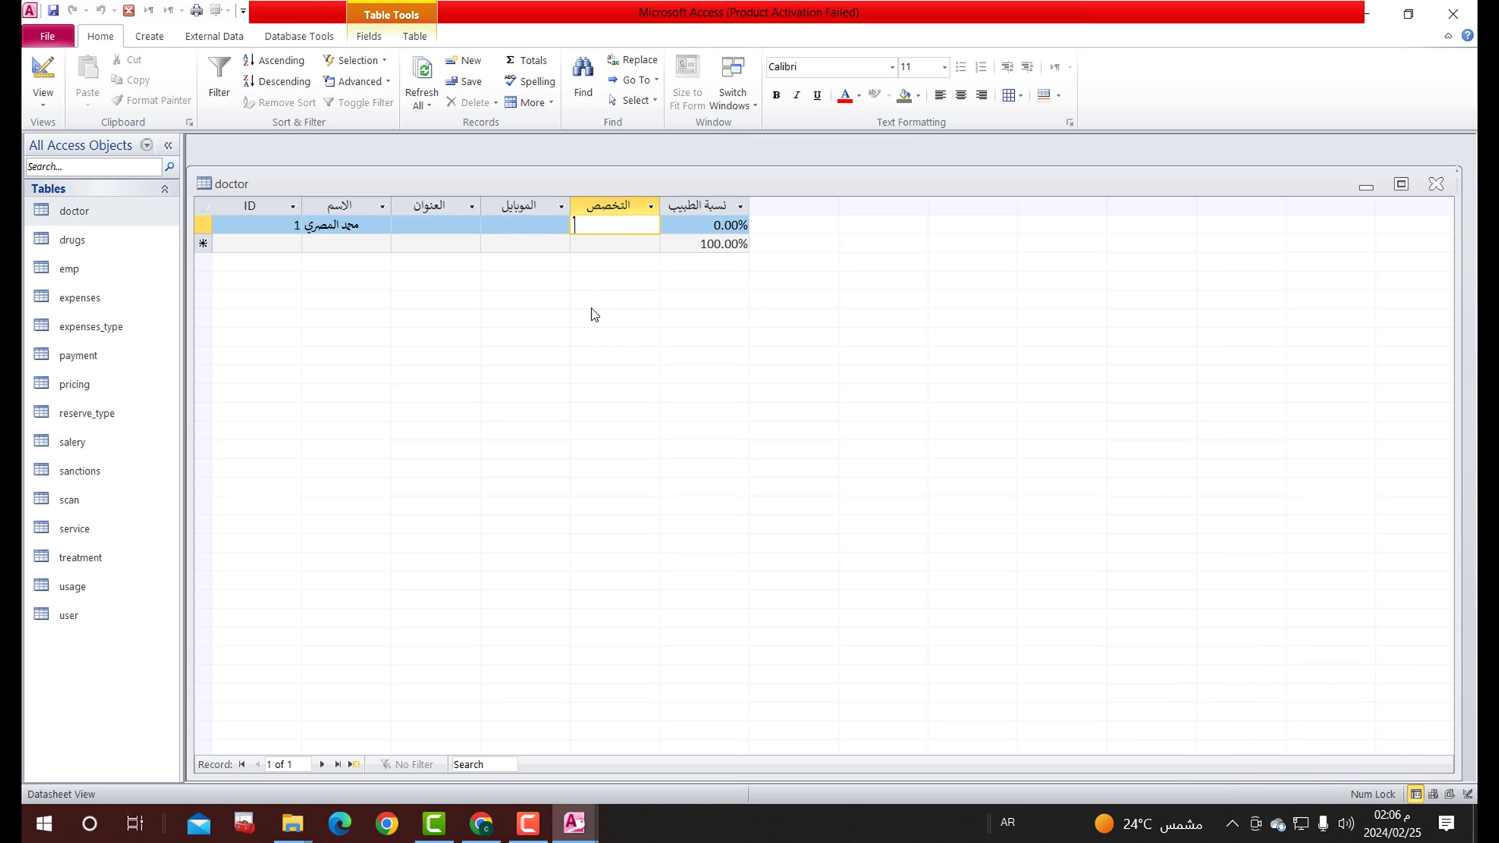
click(376, 231)
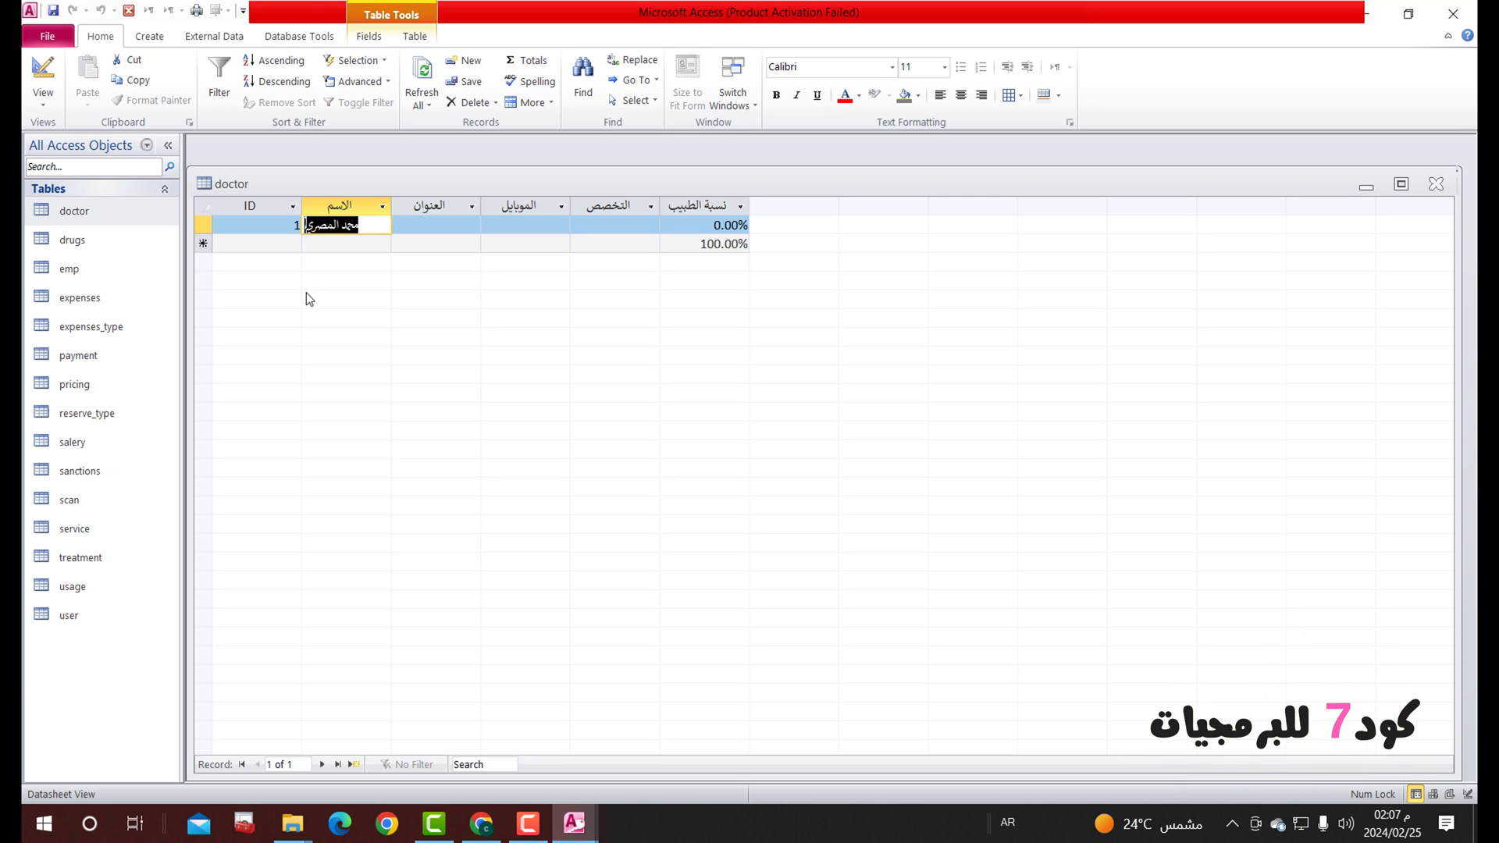
click(337, 242)
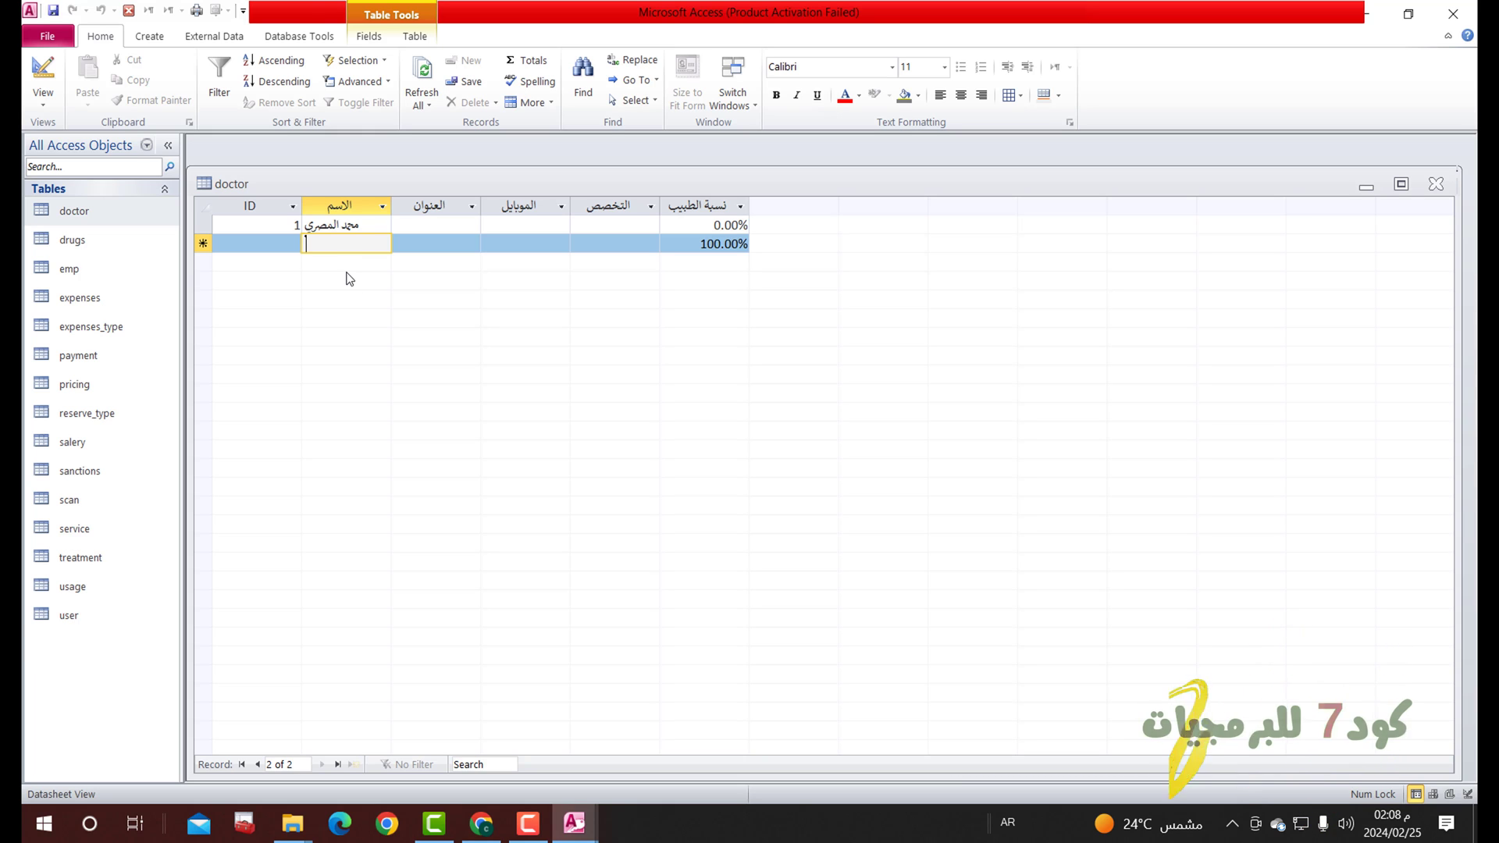
click(297, 226)
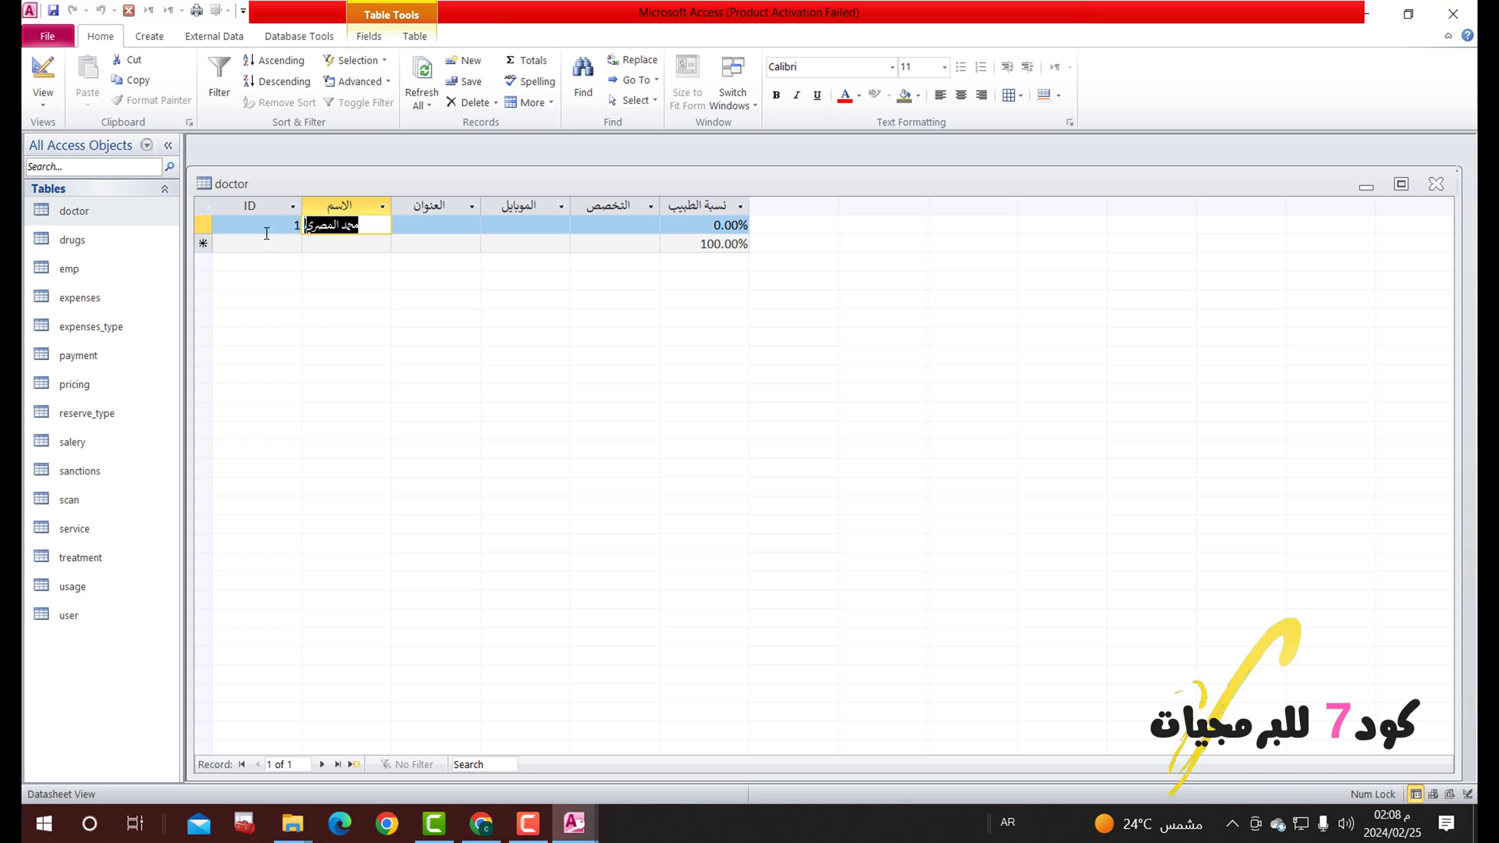
click(410, 229)
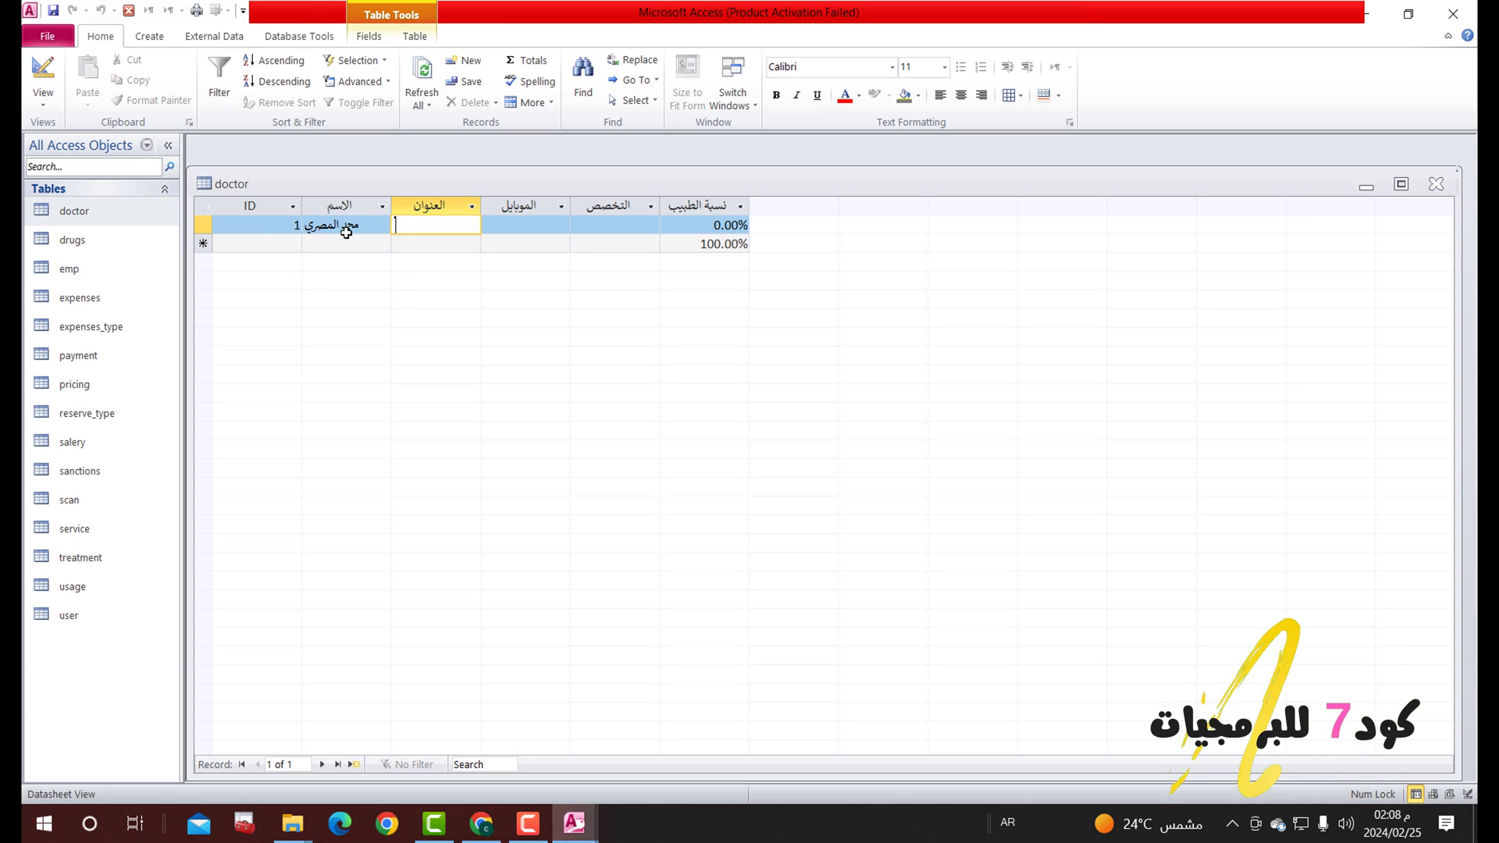
key(shift+Tab)
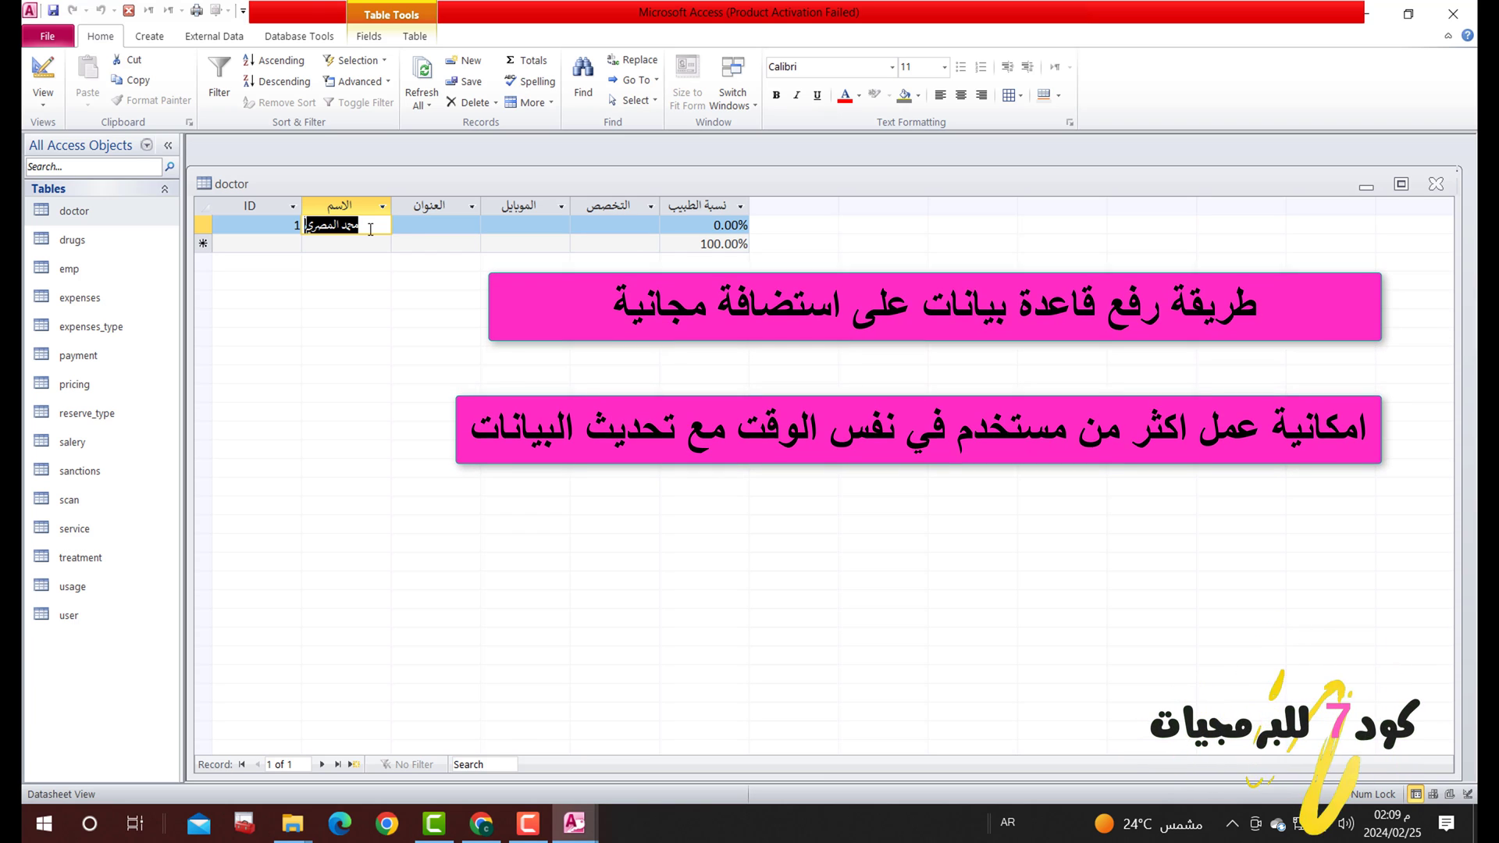
click(412, 225)
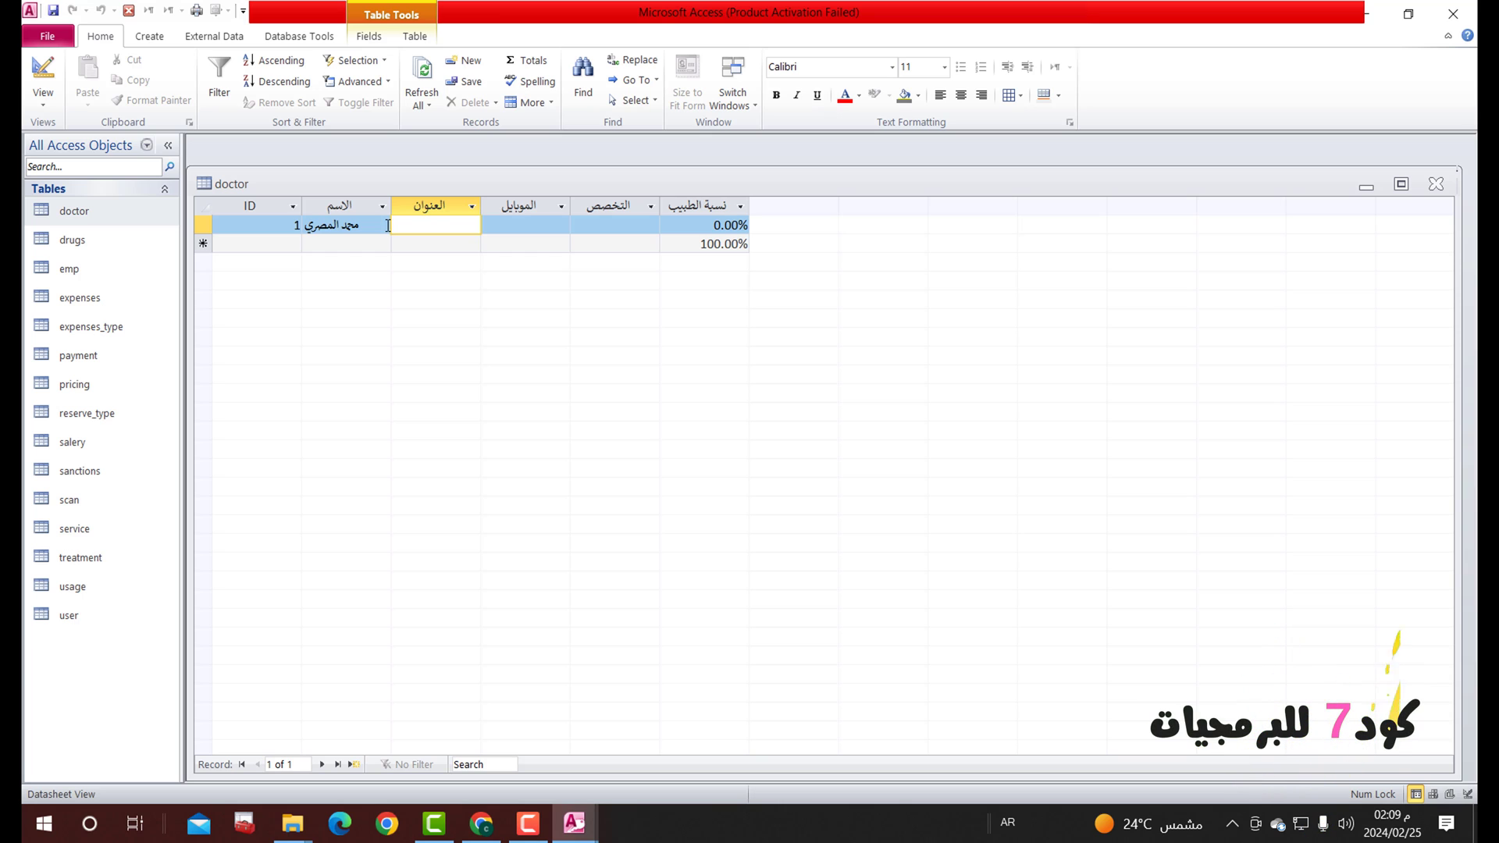
click(537, 222)
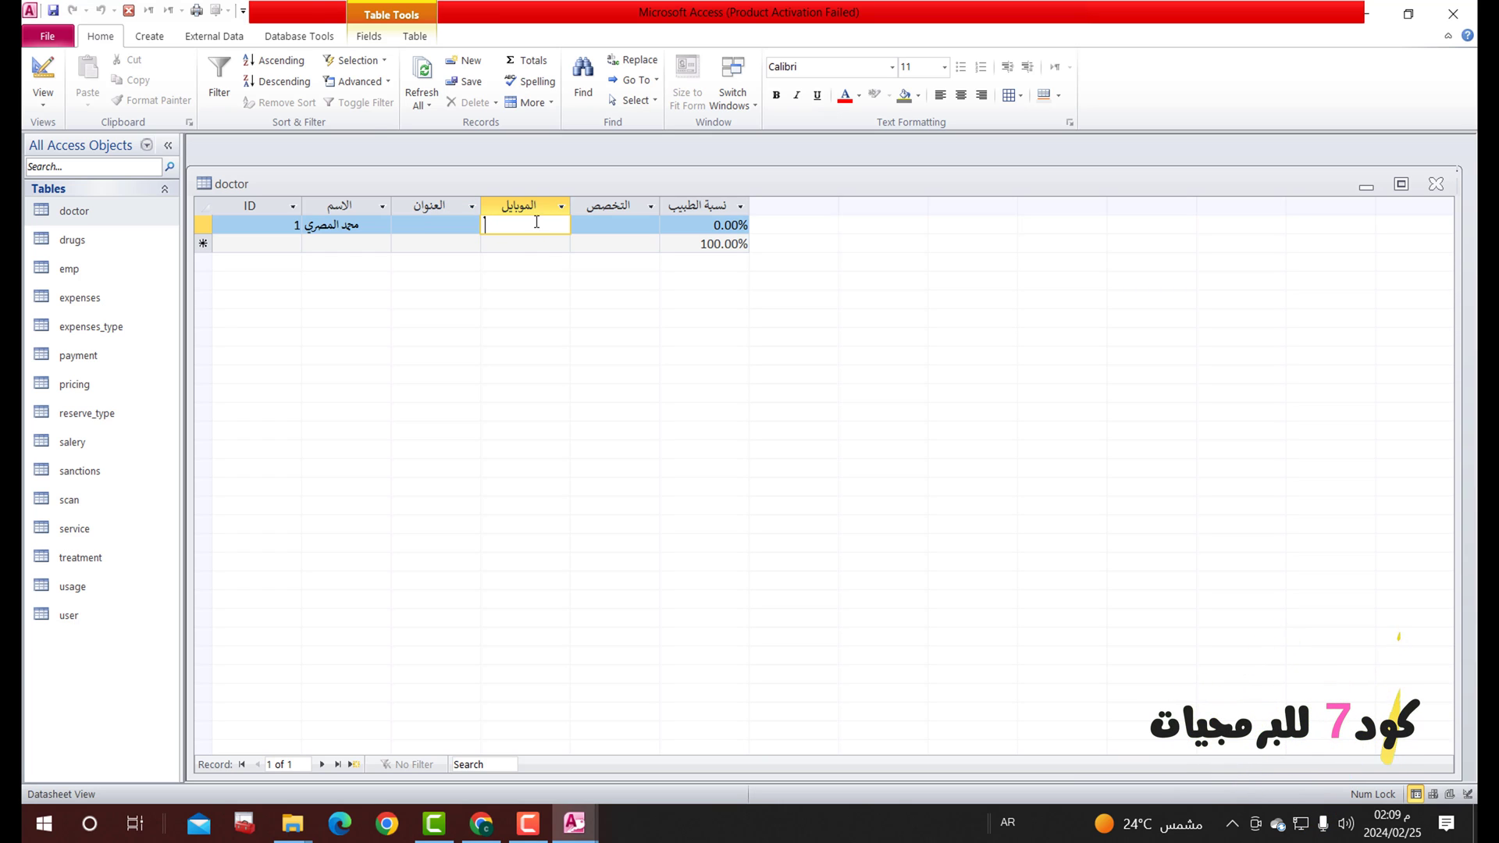
click(606, 225)
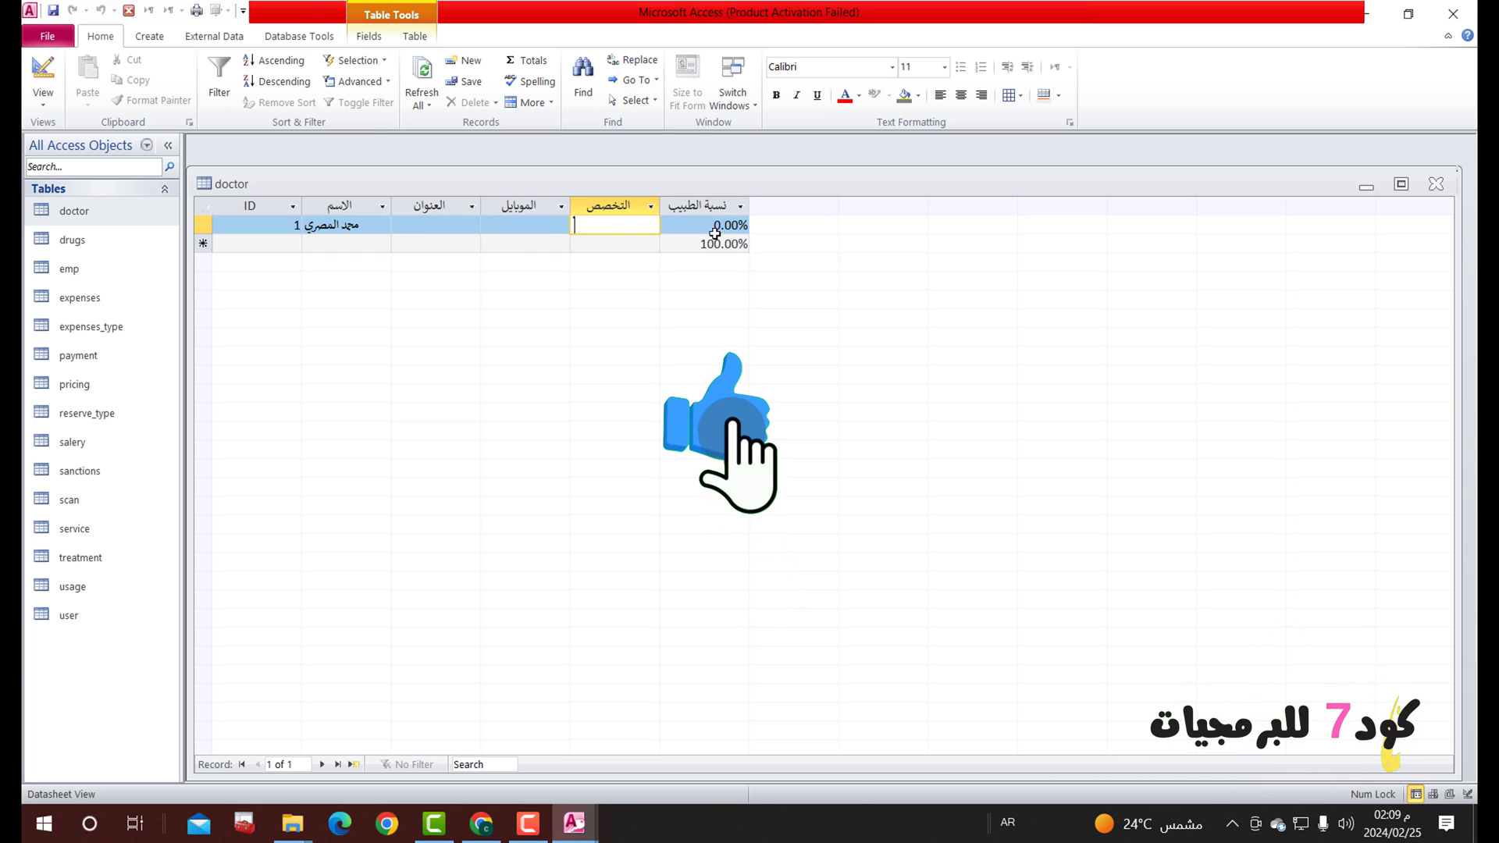
click(677, 226)
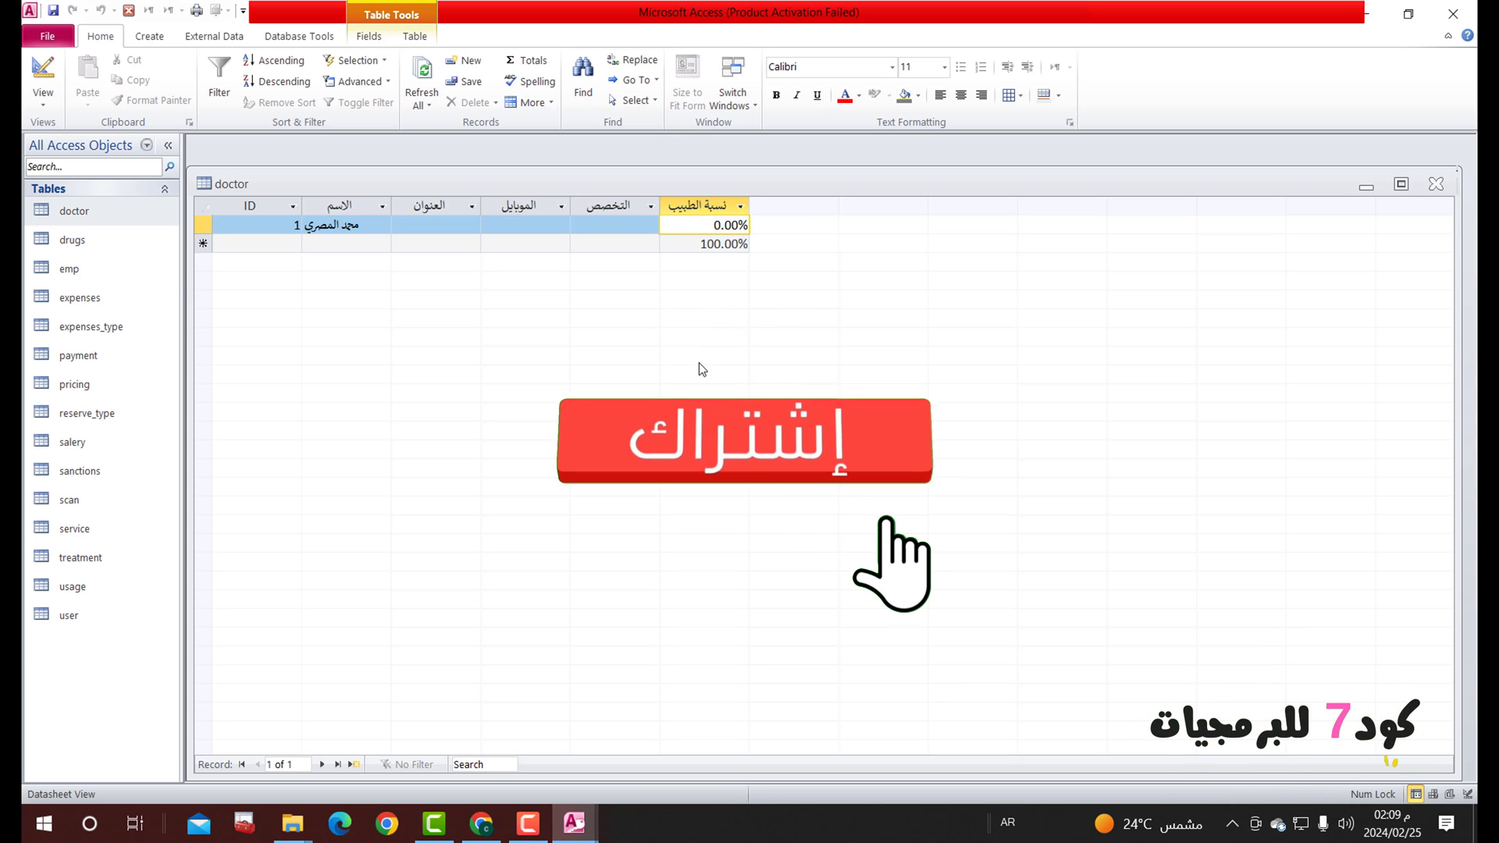